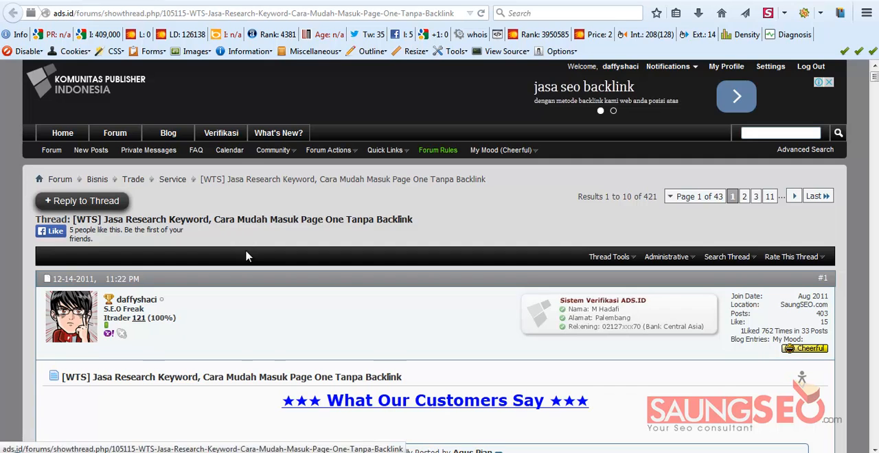
Review the forum thread's customer testimonials and the three-step keyword research overview below them
scroll(248, 260, down, 3)
scroll(248, 259, up, 3)
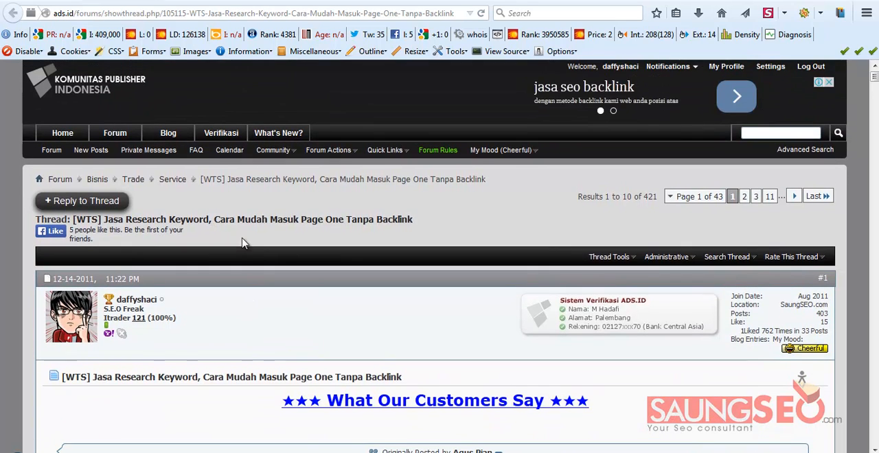
scroll(296, 258, down, 3)
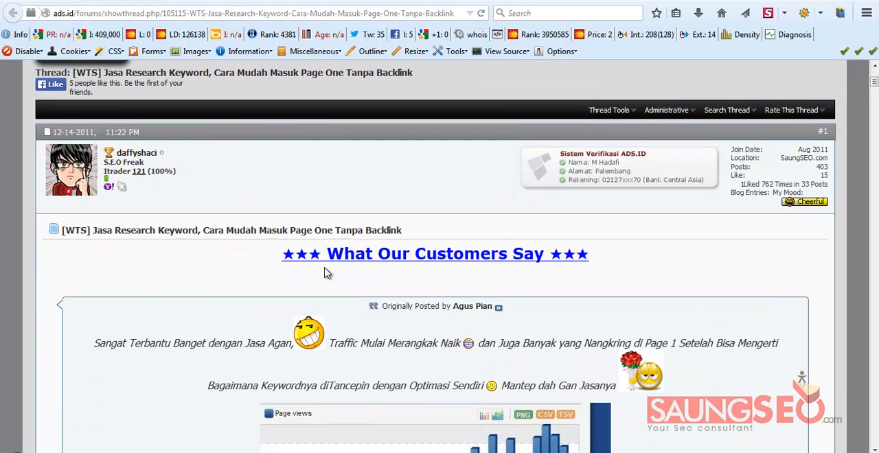
scroll(326, 273, down, 12)
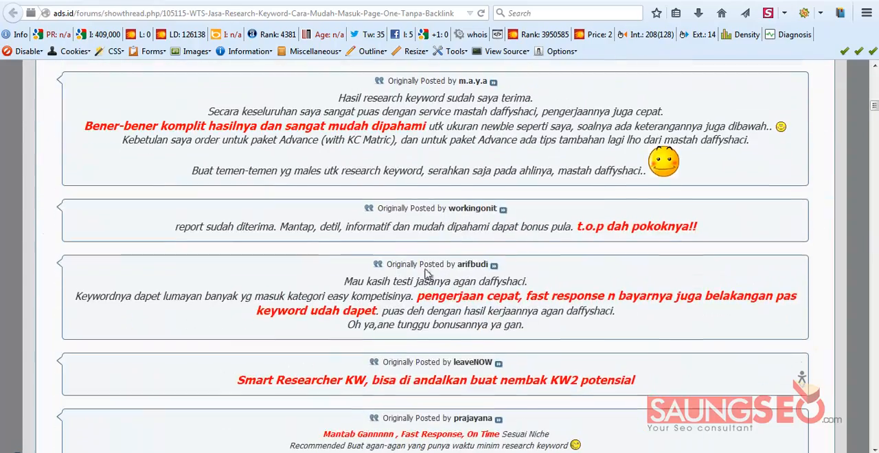
scroll(450, 261, down, 10)
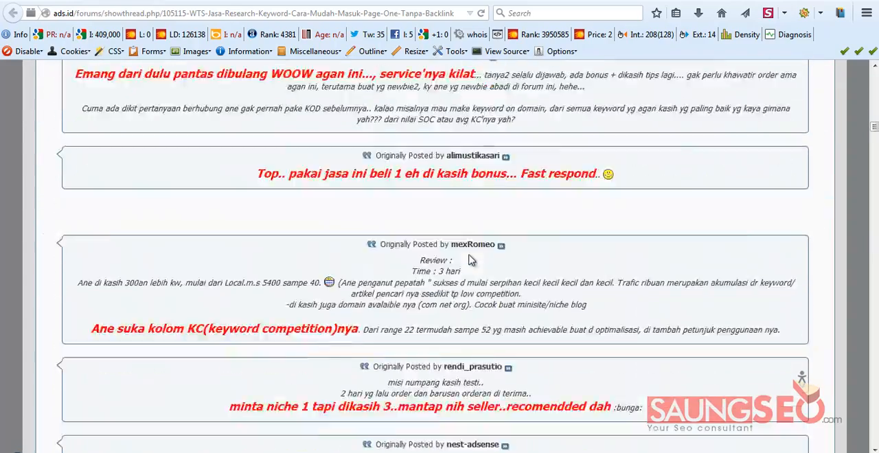
scroll(470, 258, down, 12)
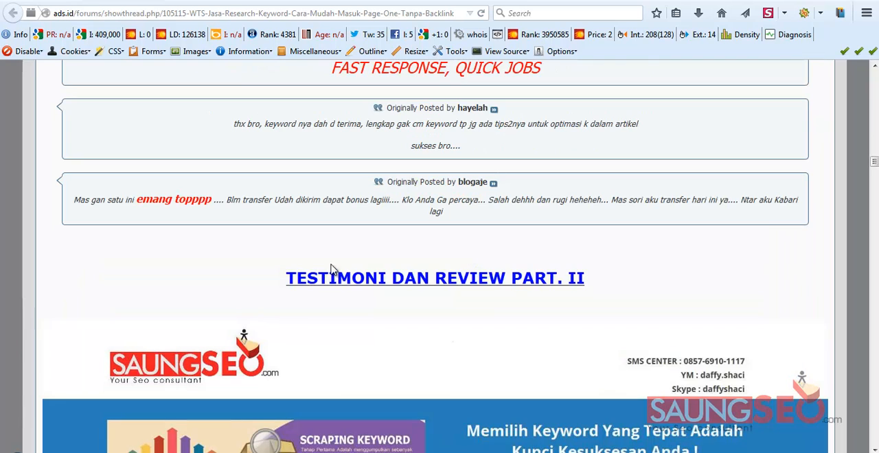
scroll(177, 263, down, 4)
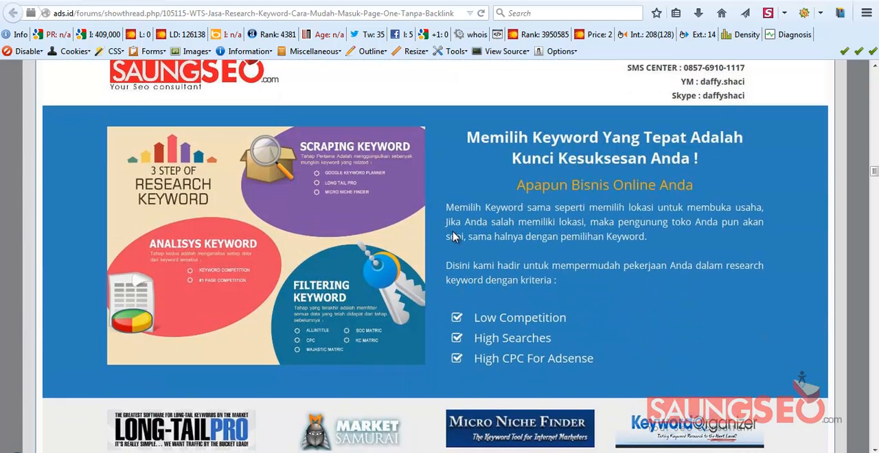
scroll(453, 237, up, 1)
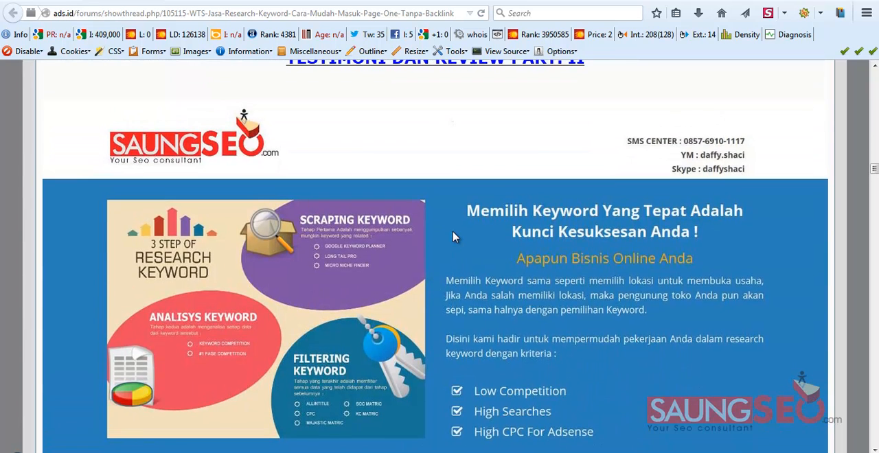
scroll(453, 237, up, 1)
scroll(475, 249, down, 3)
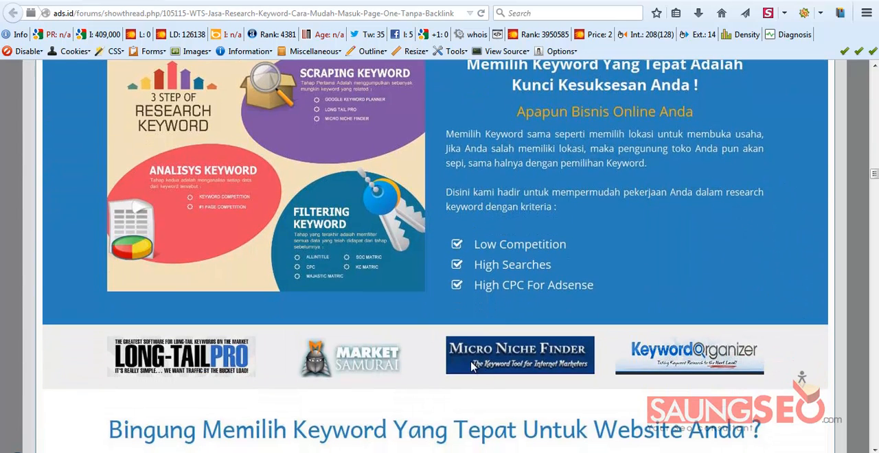
Switch to the empty Notepad document and begin the first note with "1 > Scraping"
click(468, 451)
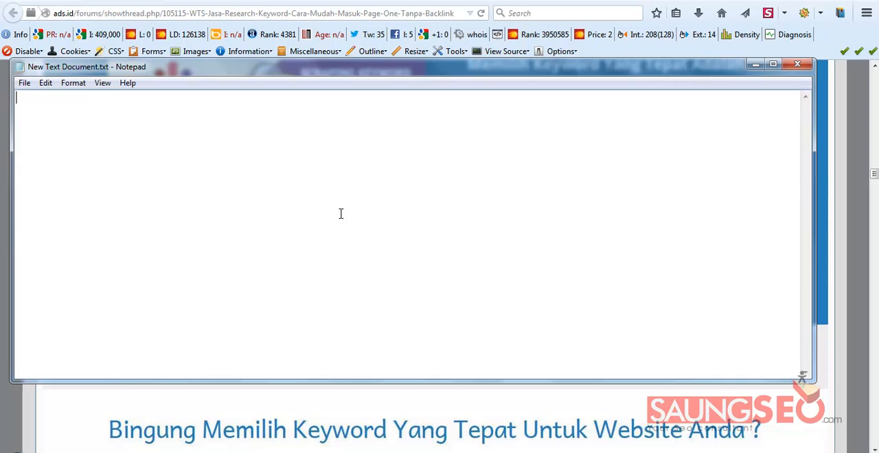
text(1 > S)
key(BackSpace)
text(Scrapin)
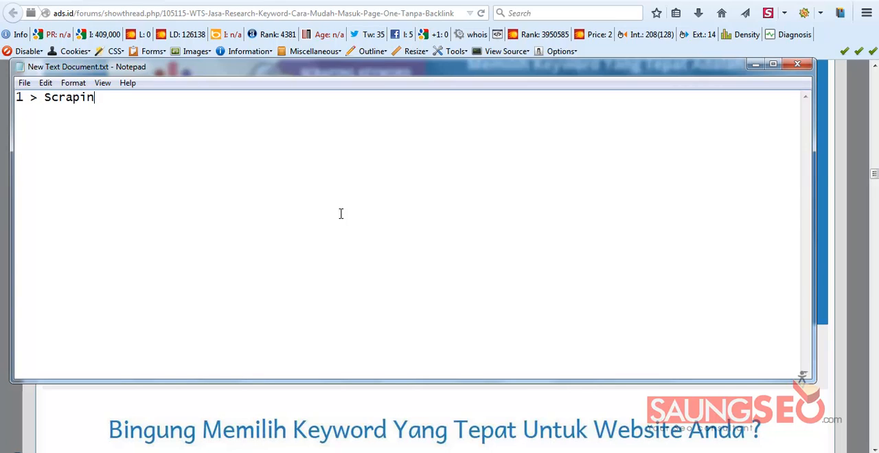
text(g = MNF, Longtai)
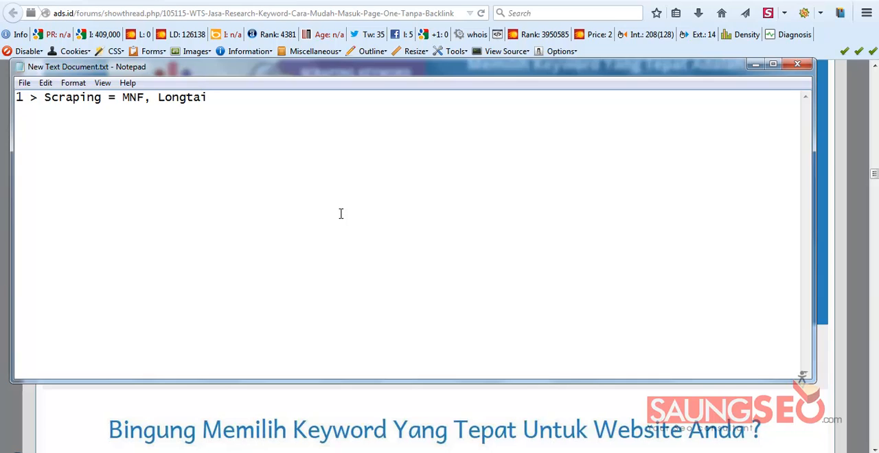
text(lpro, GKP... > google planner)
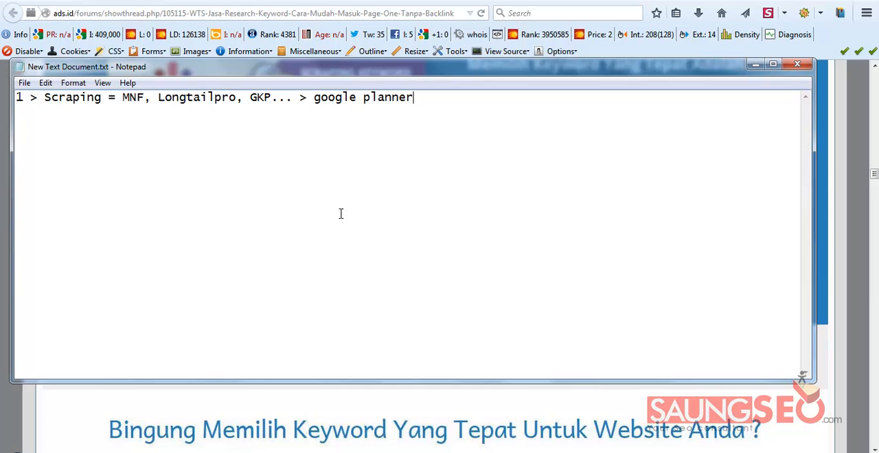
Add an indented second line reading "Semrush > US..." under the Scraping tools
key(Return)
text(Semrush > )
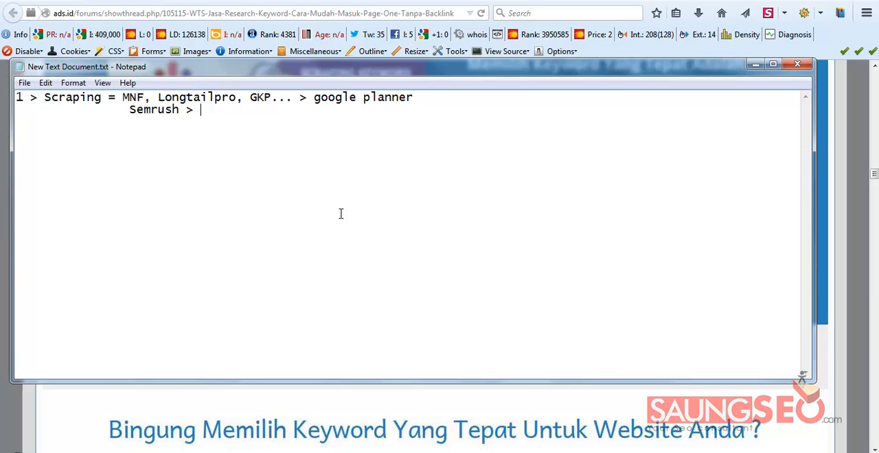
text(US...)
Leave a blank line and begin the second note with "2 > Analisa Keyword : -"
key(Return)
text(2 > Analisa )
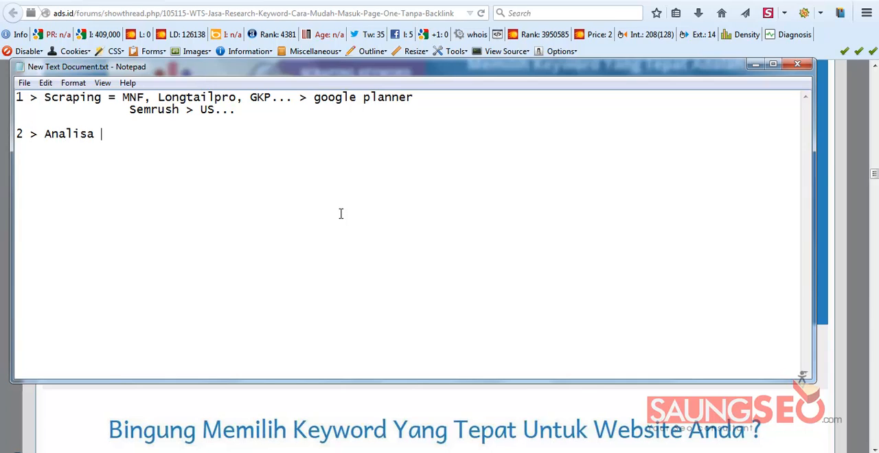
text(Keyword : -)
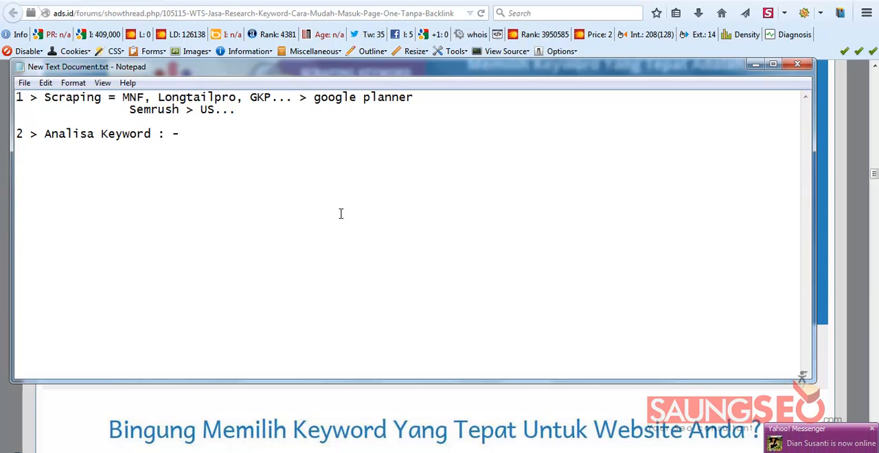
text(Market sam)
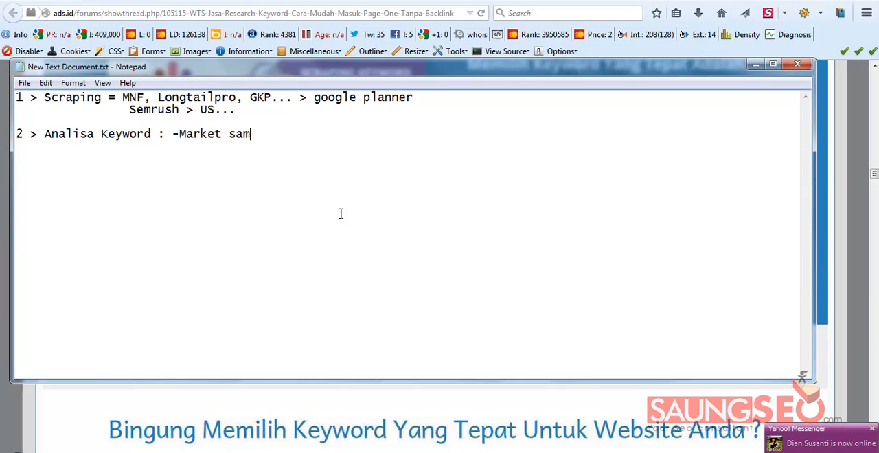
text(urai, MNF)
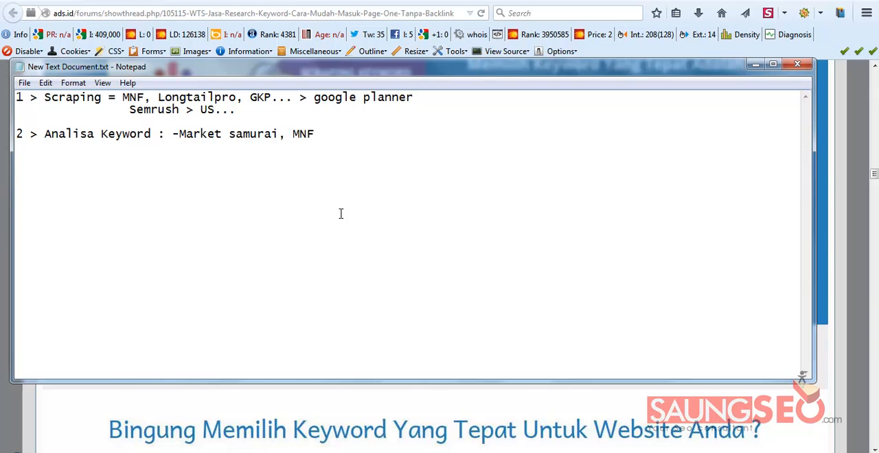
text( LTP Platinum)
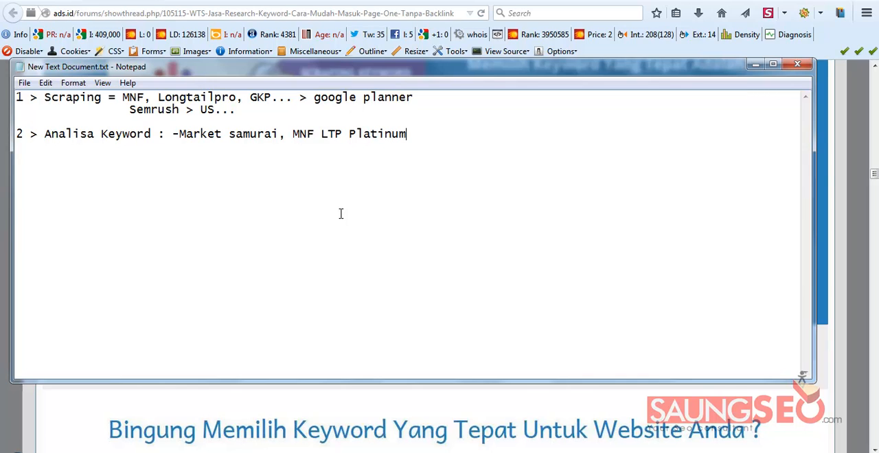
text(..)
Highlight both notes in the text document and minimize it to return to the forum thread in the browser
click(440, 133)
drag(443, 135, 17, 96)
click(755, 64)
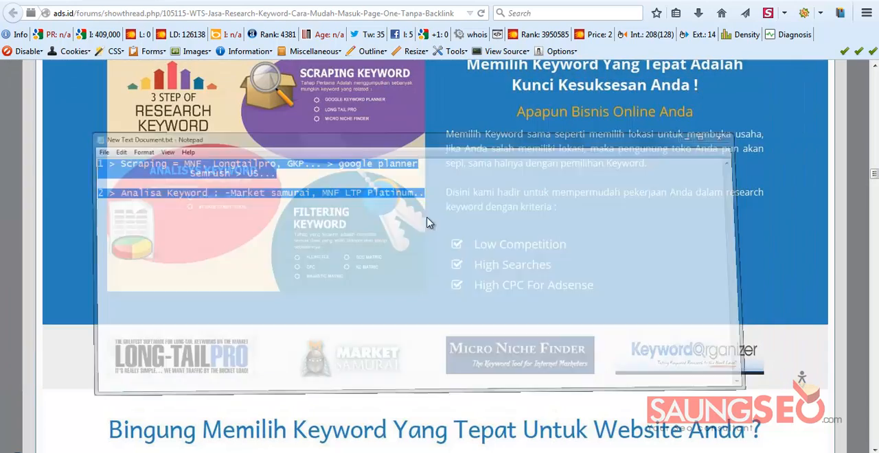
Look through the thread's service benefits and keyword filtering techniques, from the tool logos down to Long Tail Pro Platinum
scroll(433, 229, up, 3)
scroll(433, 253, down, 5)
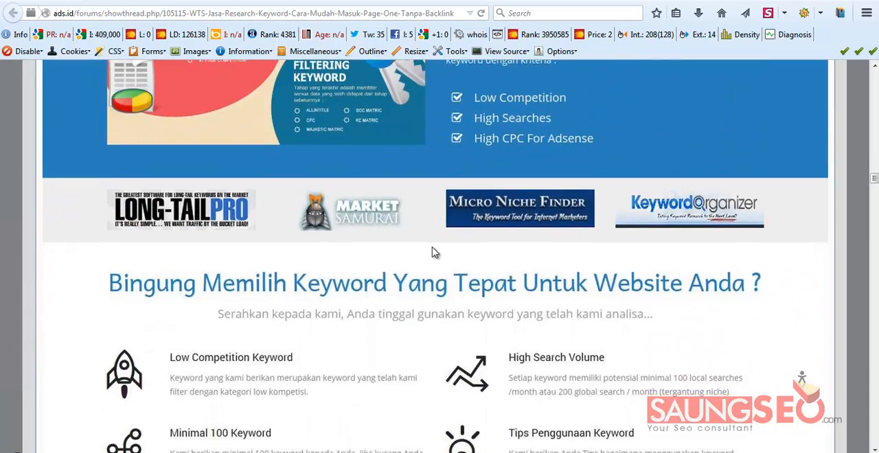
scroll(433, 253, down, 8)
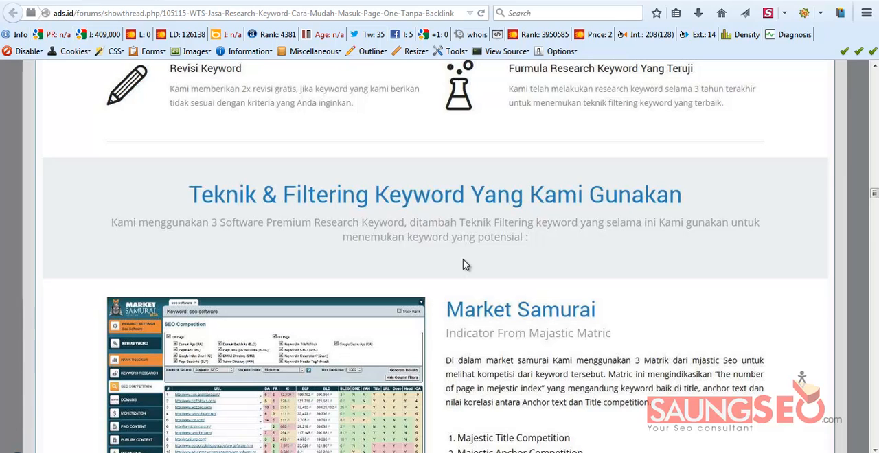
scroll(408, 240, down, 2)
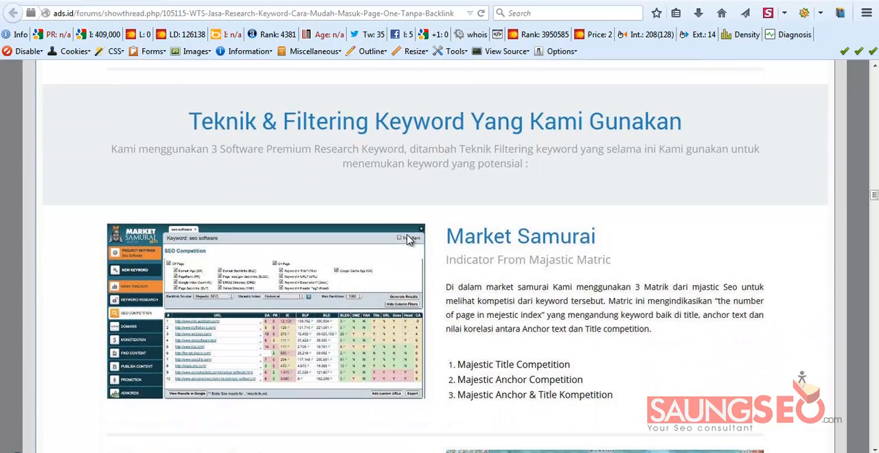
scroll(277, 208, up, 2)
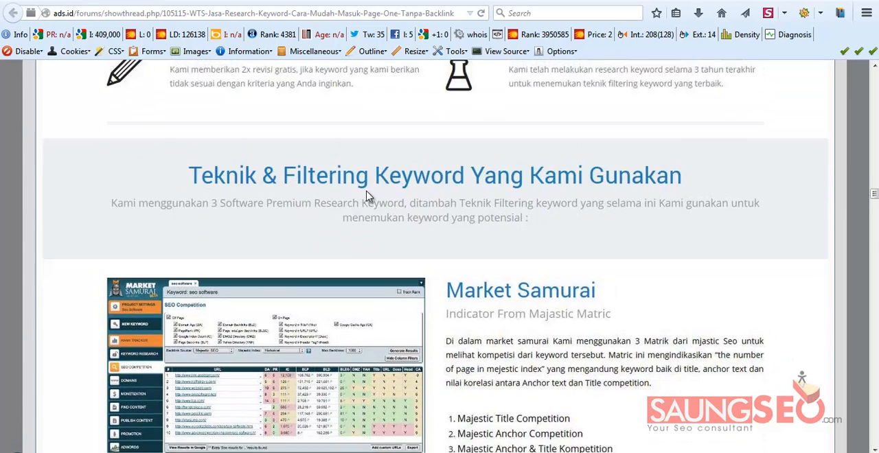
scroll(385, 200, down, 4)
scroll(511, 207, down, 2)
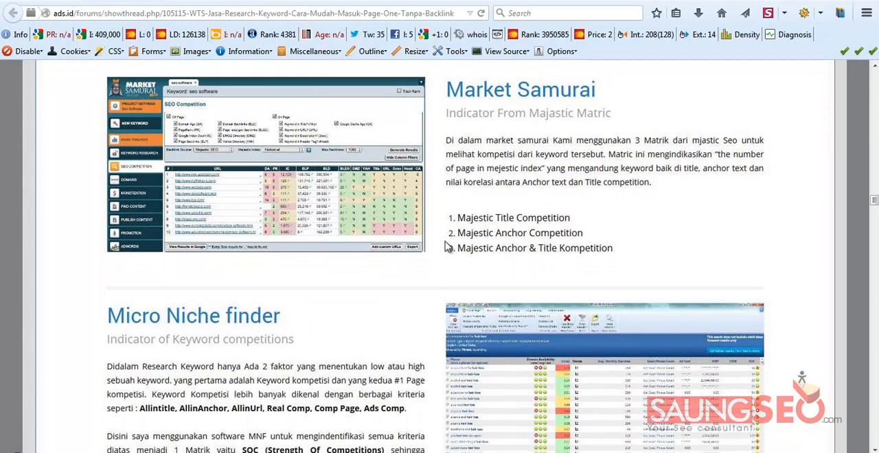
scroll(456, 198, down, 4)
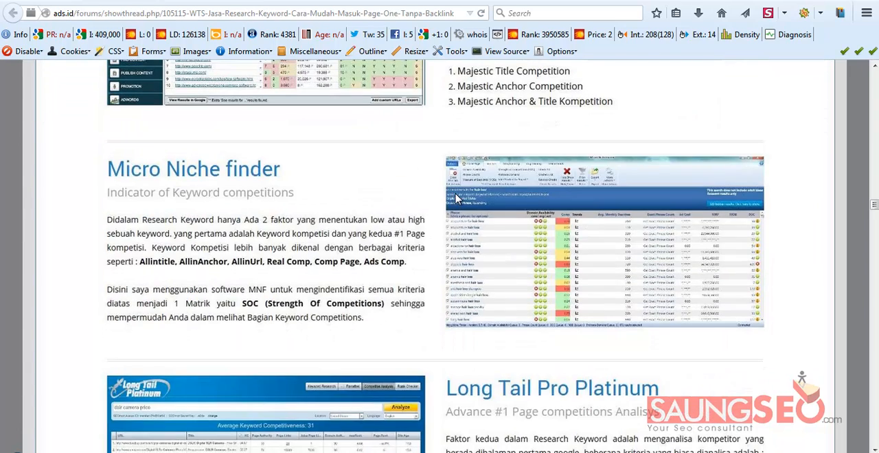
scroll(455, 198, up, 2)
scroll(508, 300, down, 4)
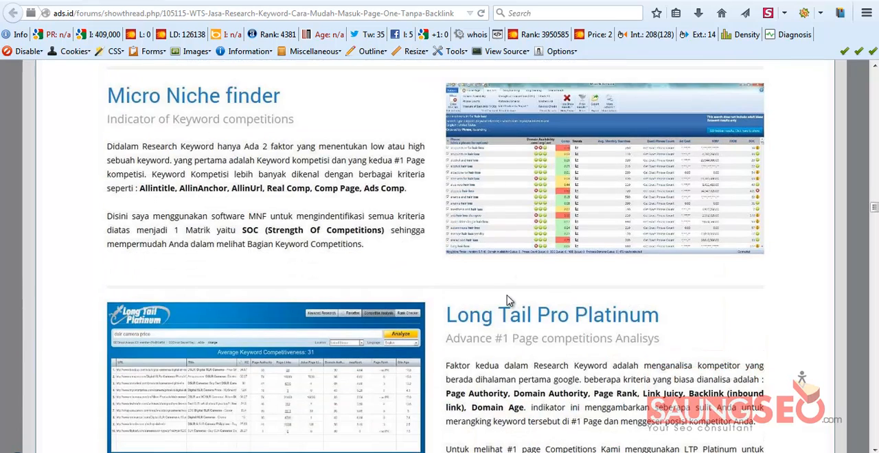
scroll(450, 288, down, 2)
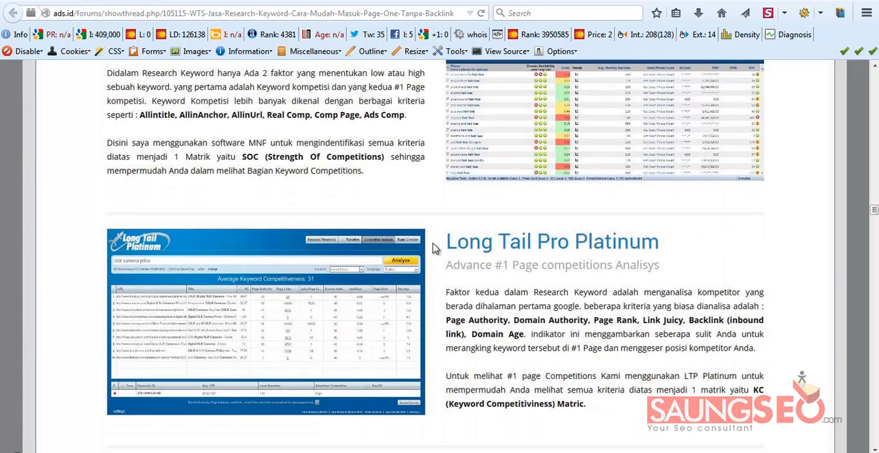
Compare the Market Samurai, Micro Niche Finder and Long Tail Pro Platinum descriptions and the competition metrics each one covers
scroll(474, 237, up, 6)
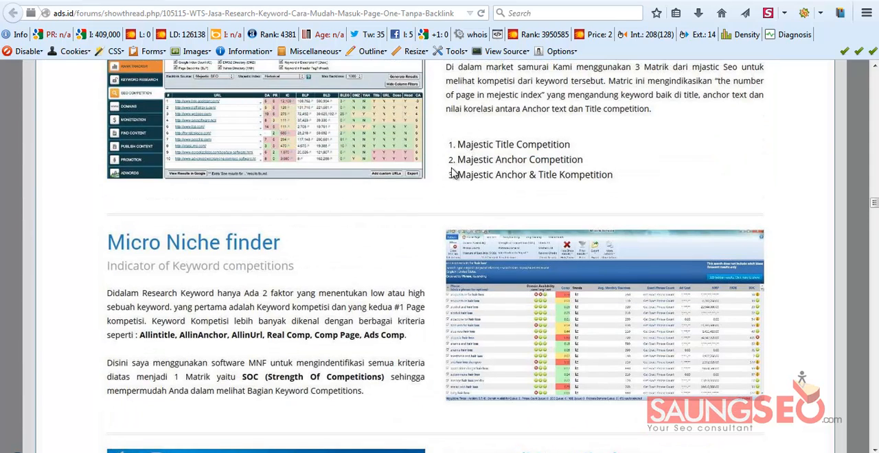
scroll(467, 165, up, 4)
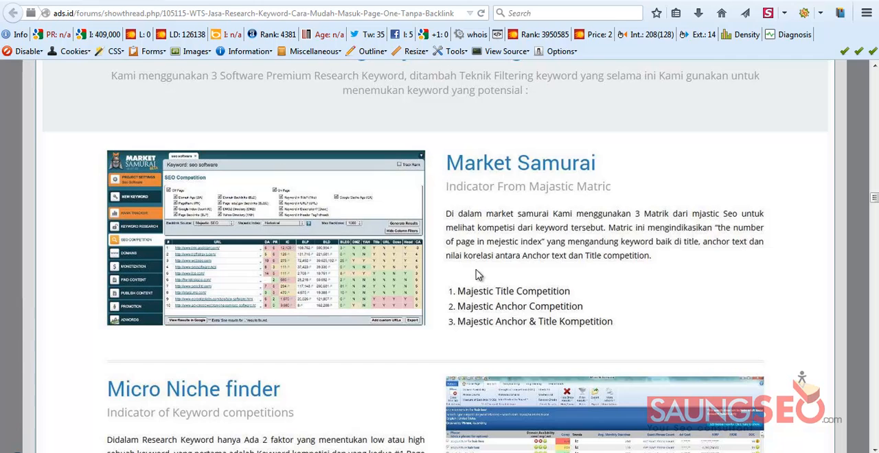
scroll(446, 292, down, 4)
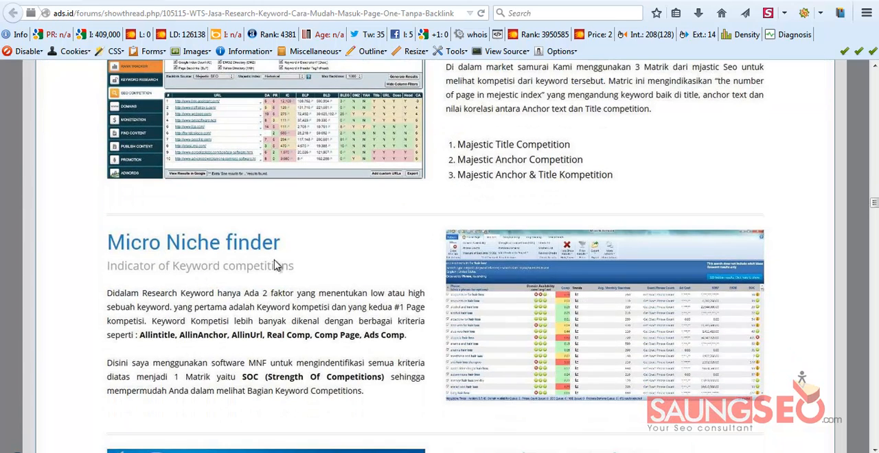
scroll(349, 303, down, 2)
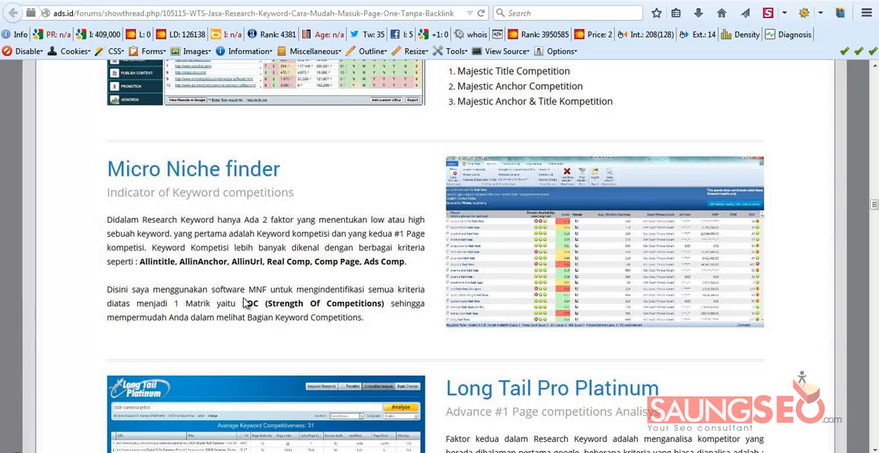
scroll(406, 261, down, 3)
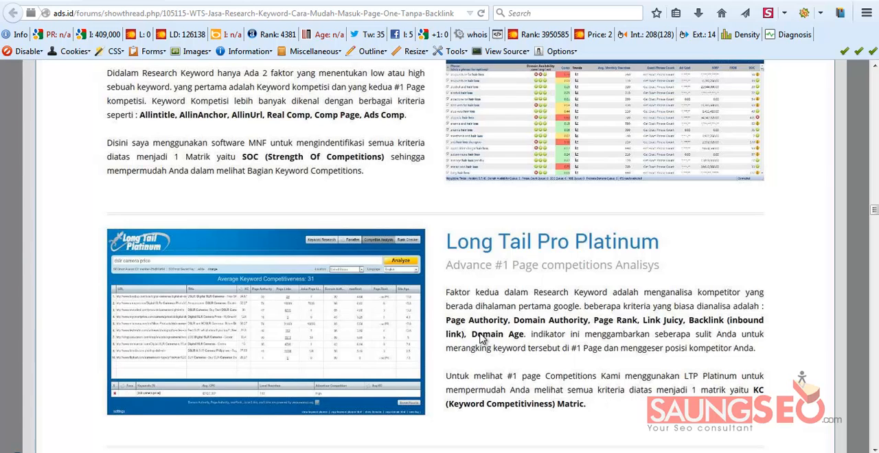
scroll(481, 339, down, 2)
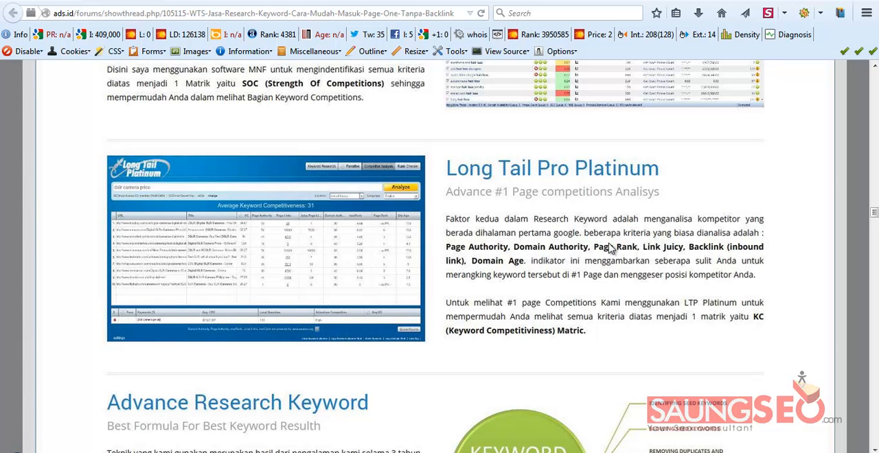
scroll(550, 213, up, 4)
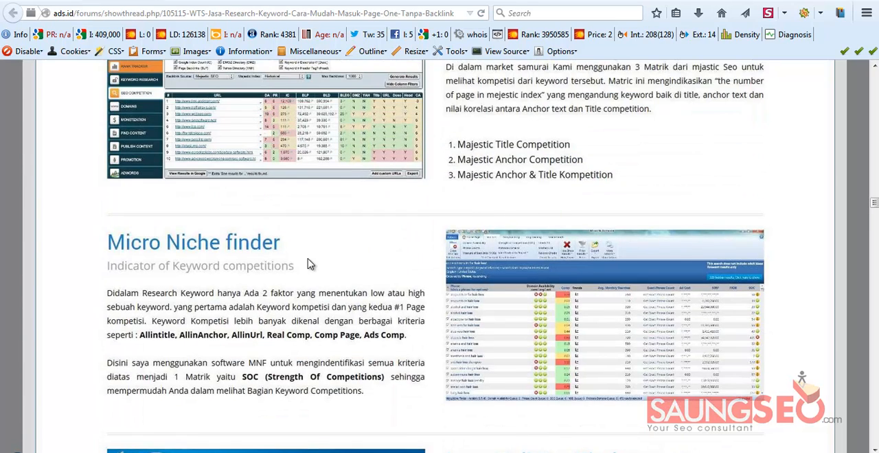
scroll(402, 252, up, 1)
scroll(402, 252, up, 1)
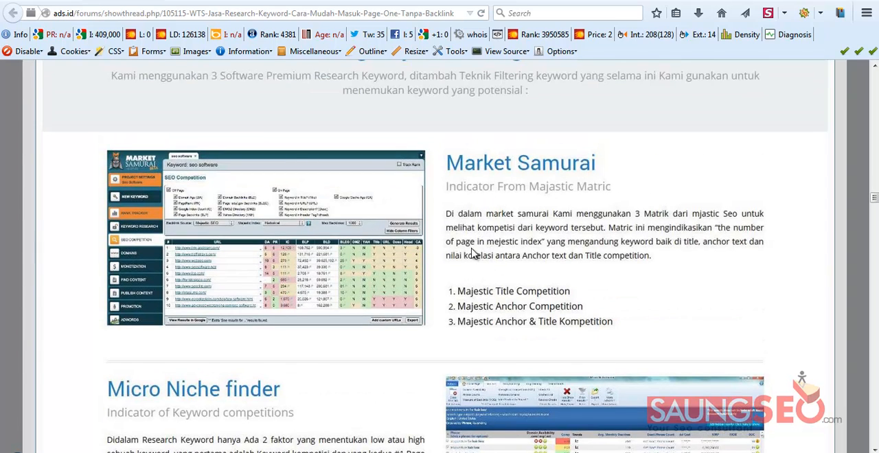
Review the thread's three software descriptions and the Advance Research Keyword section, and return past the customer testimonials to the thread's start
scroll(471, 252, down, 3)
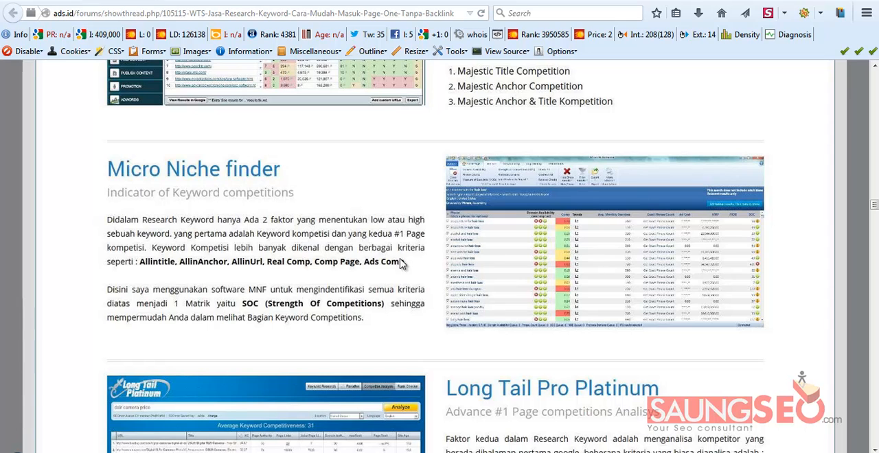
scroll(371, 193, up, 1)
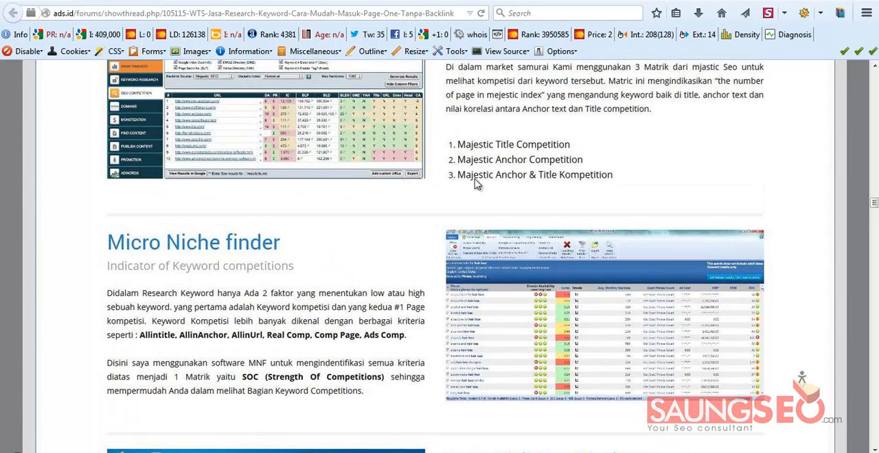
scroll(428, 253, down, 3)
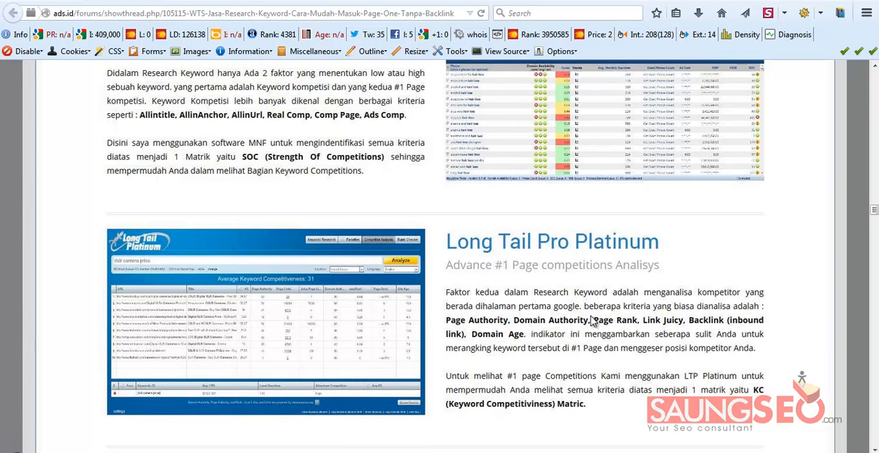
scroll(440, 287, down, 1)
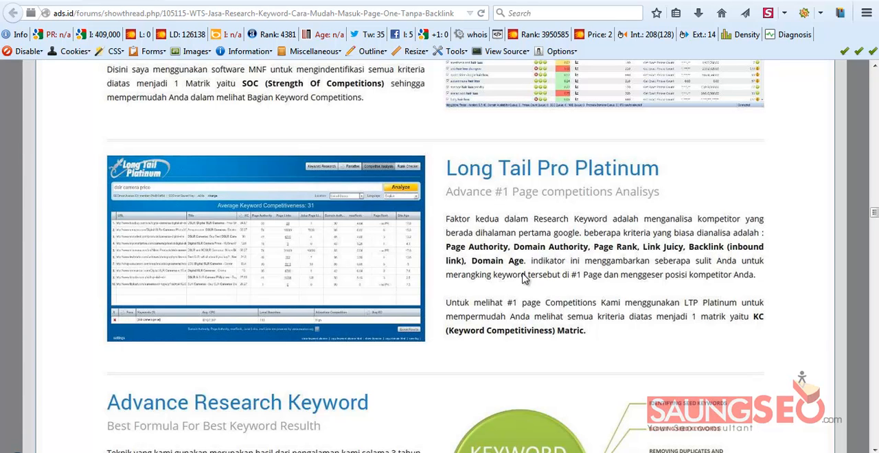
scroll(548, 255, down, 2)
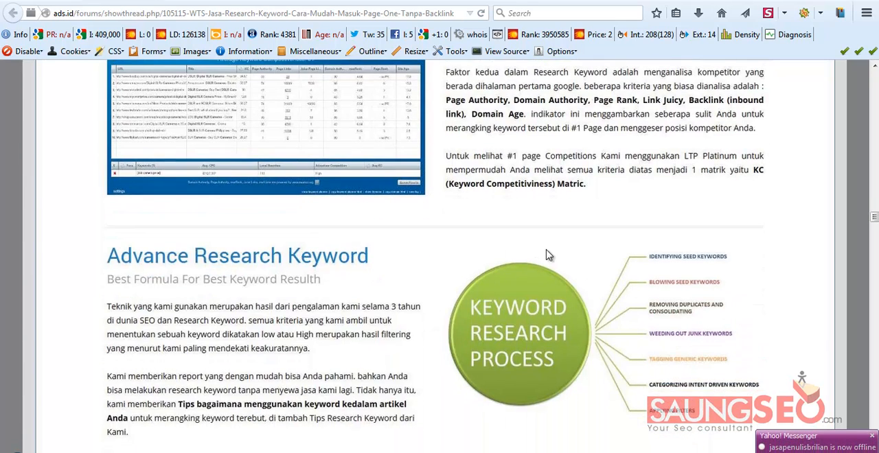
scroll(549, 255, down, 1)
scroll(548, 255, up, 5)
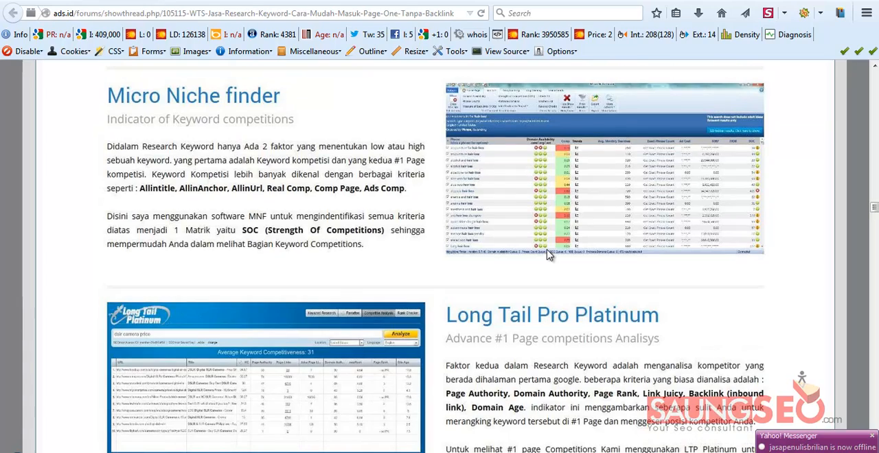
scroll(398, 263, up, 8)
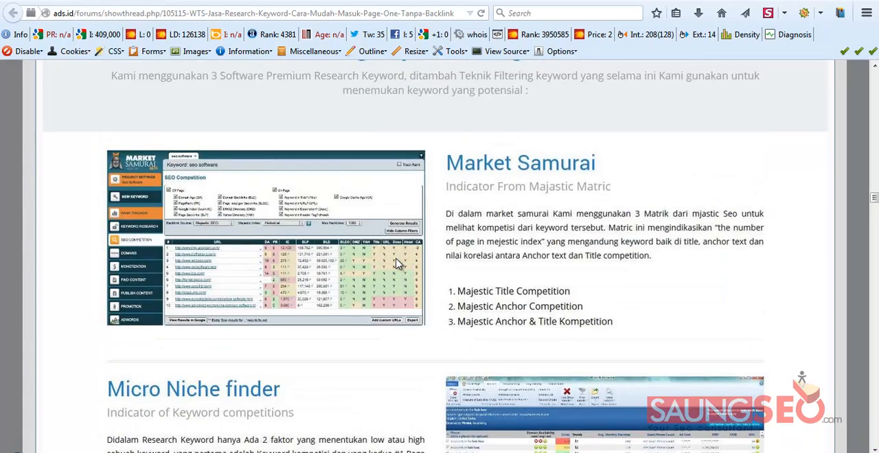
scroll(398, 264, up, 12)
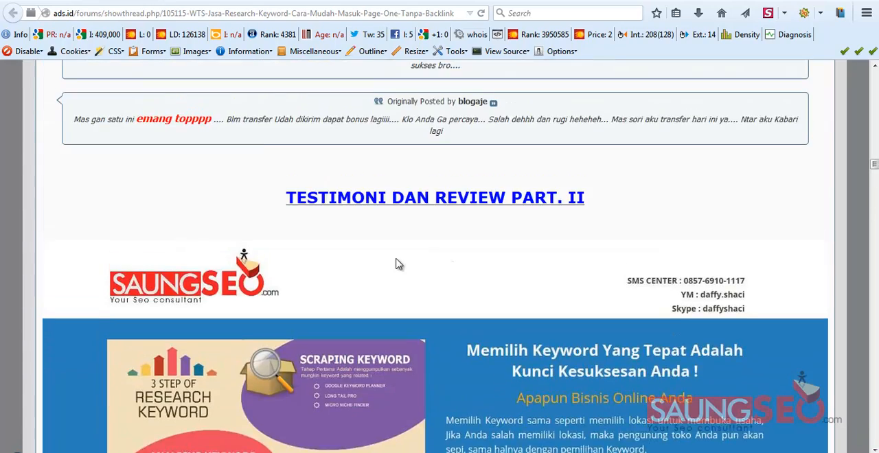
scroll(397, 264, up, 12)
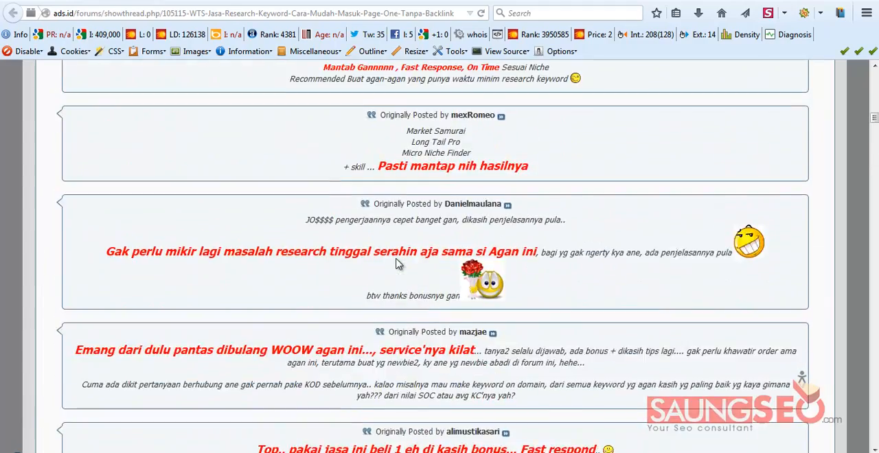
scroll(398, 264, up, 10)
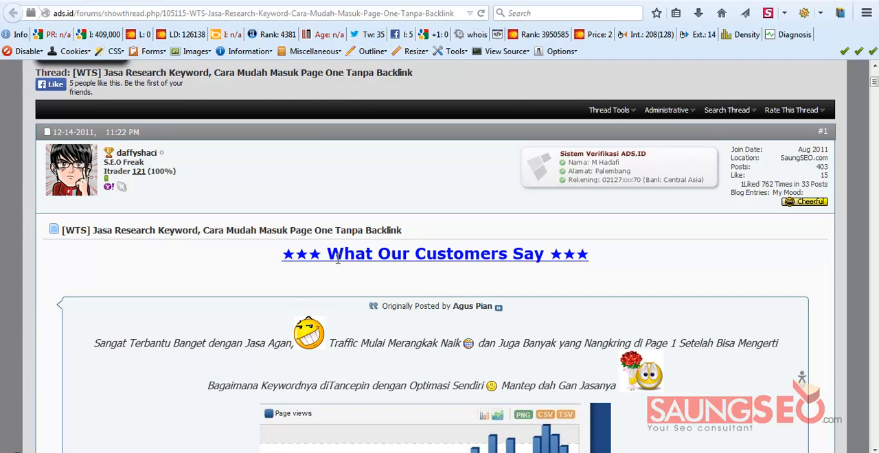
click(260, 452)
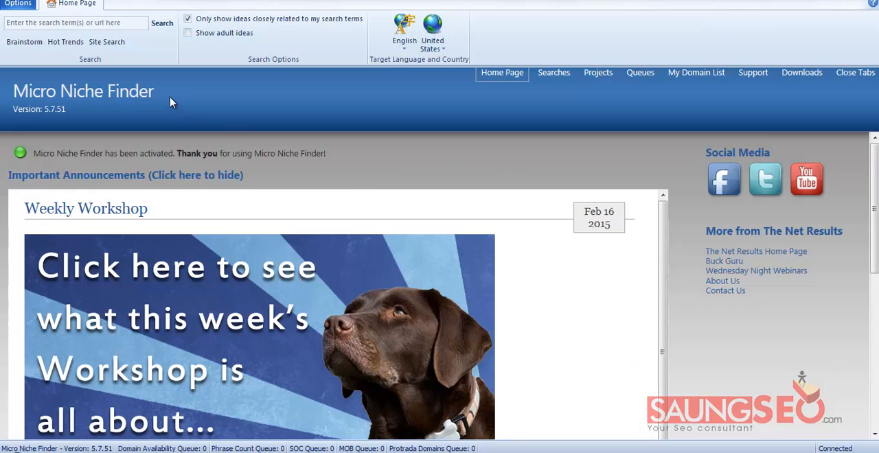
click(123, 26)
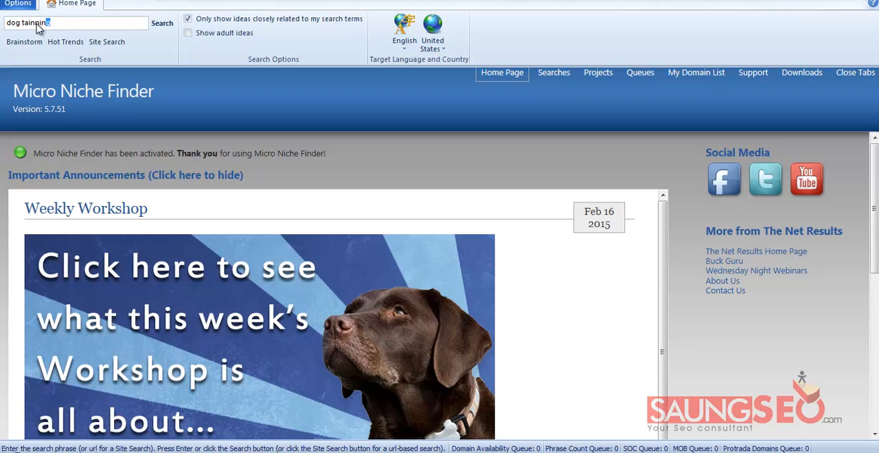
drag(44, 28, 8, 26)
key(BackSpace)
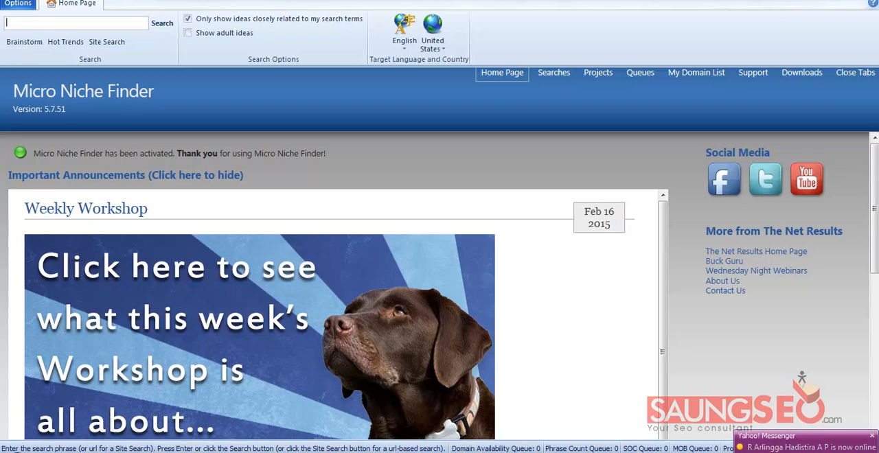
click(176, 452)
click(131, 419)
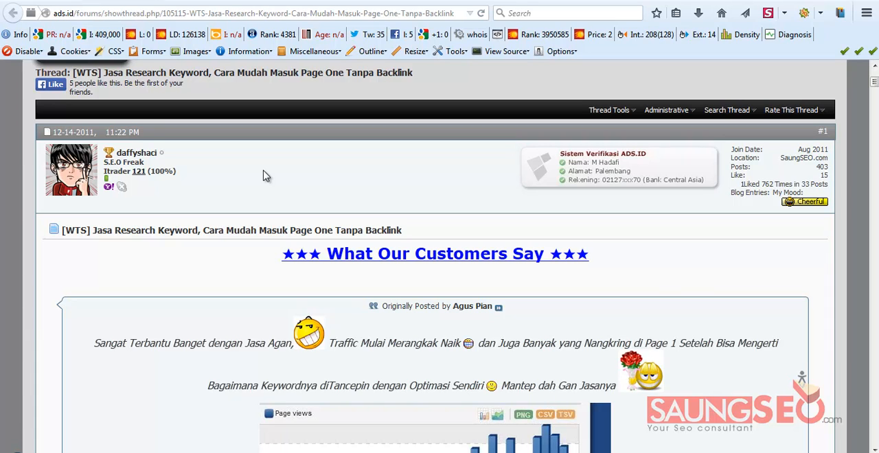
scroll(303, 227, down, 5)
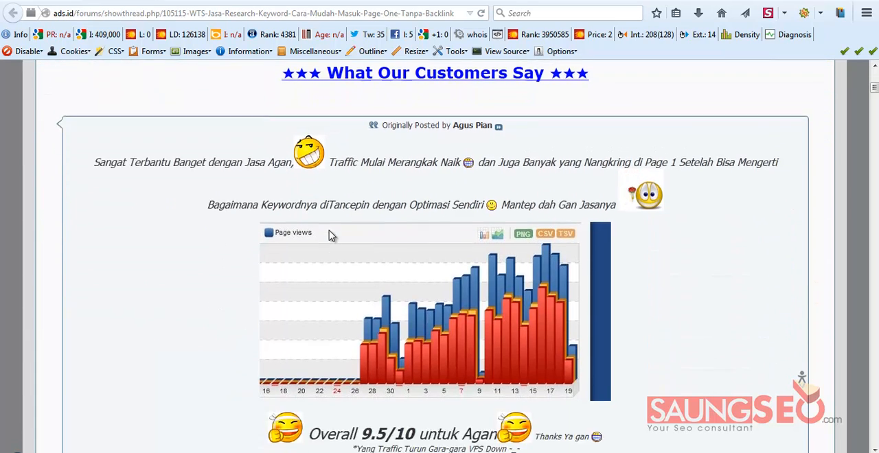
scroll(334, 224, up, 3)
scroll(334, 224, up, 3)
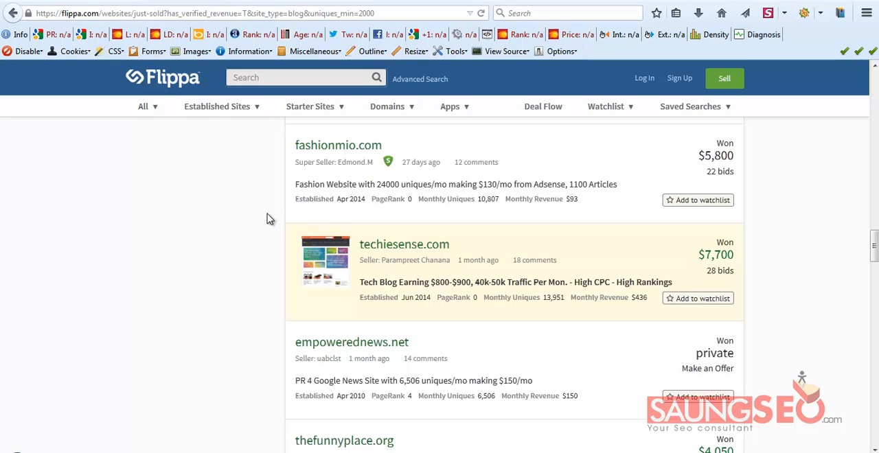
Examine the just-sold Flippa blog listings around techiesense.com, comparing sale price, monthly uniques and monthly revenue
scroll(270, 219, down, 3)
scroll(270, 219, up, 3)
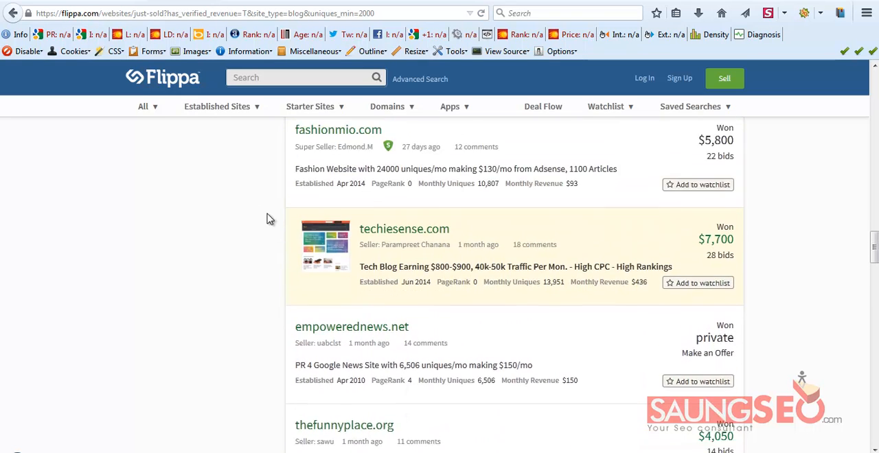
scroll(269, 219, down, 1)
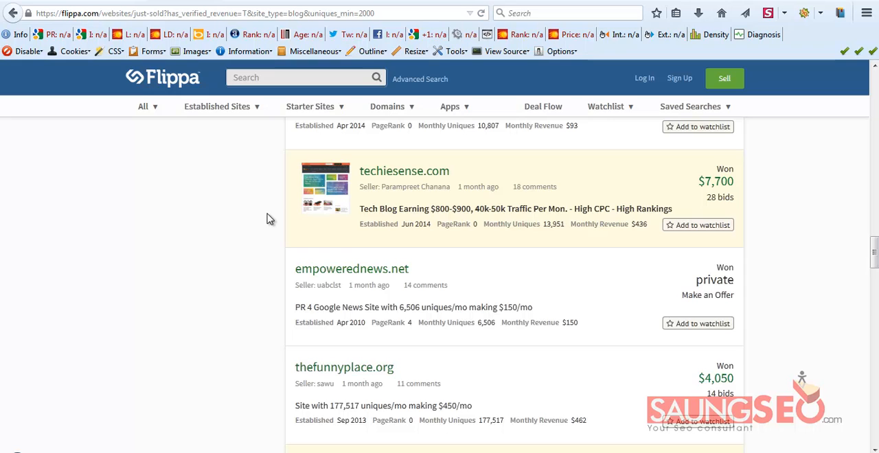
scroll(270, 219, up, 3)
scroll(270, 219, down, 2)
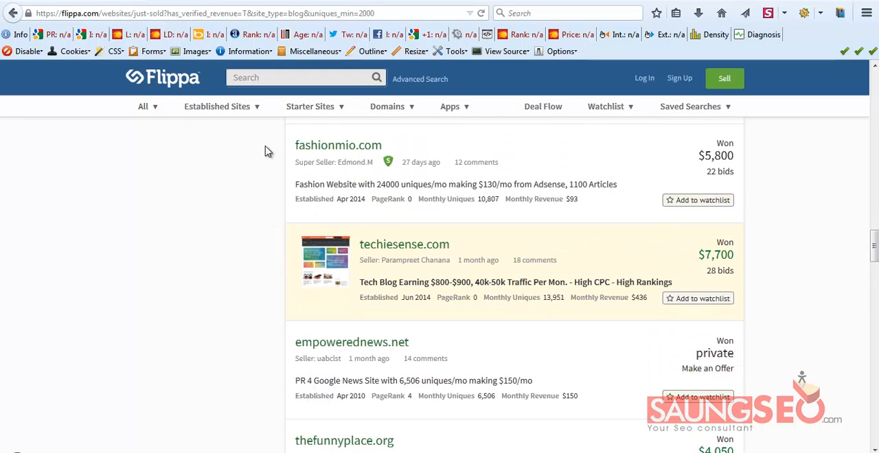
mouse_move(226, 113)
scroll(522, 234, up, 4)
scroll(510, 220, down, 3)
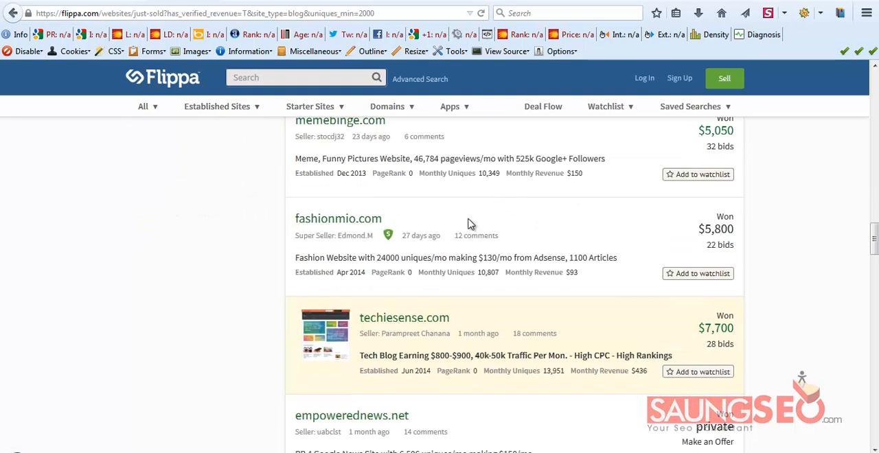
scroll(536, 247, down, 1)
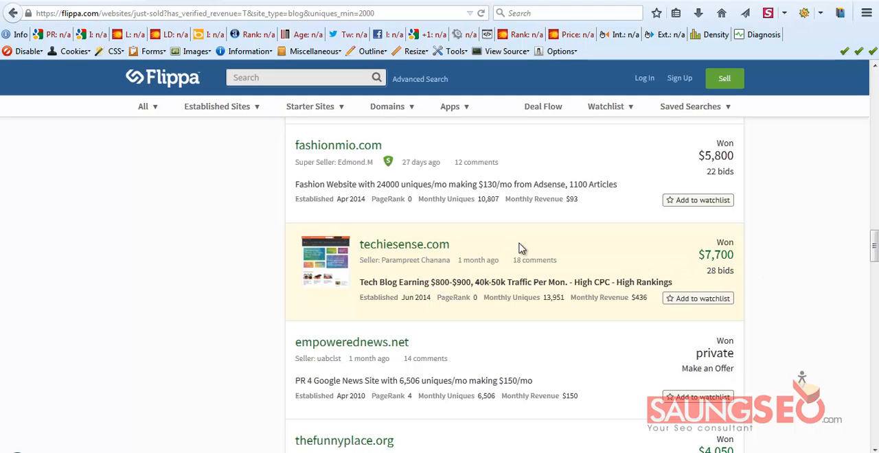
scroll(522, 249, down, 1)
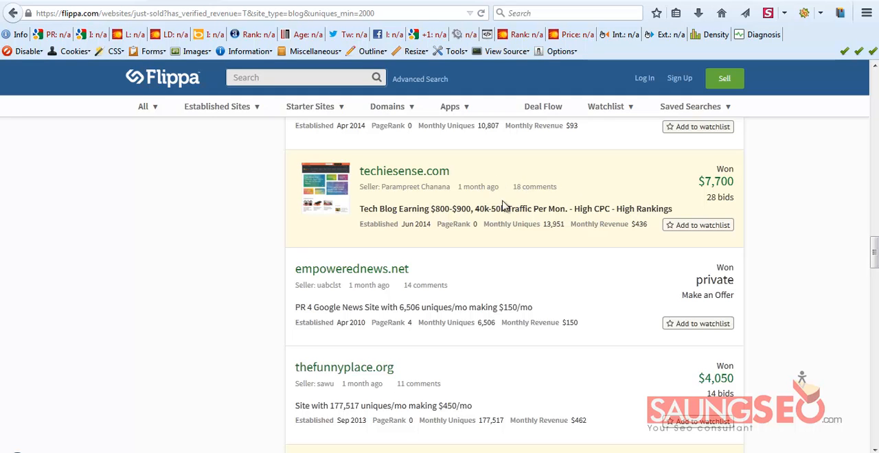
scroll(526, 252, down, 2)
scroll(526, 252, up, 4)
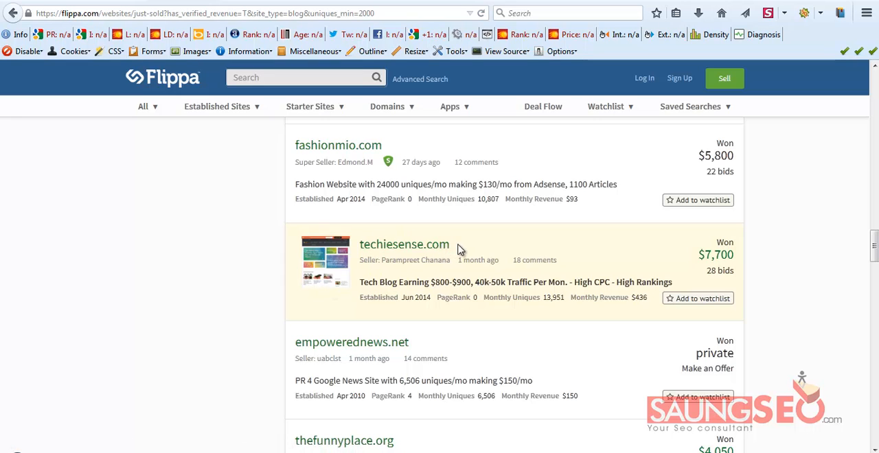
scroll(445, 220, down, 2)
scroll(442, 210, up, 2)
Copy the techiesense.com domain from its Flippa listing and look it up in Majestic using the Fresh Index
drag(460, 246, 358, 249)
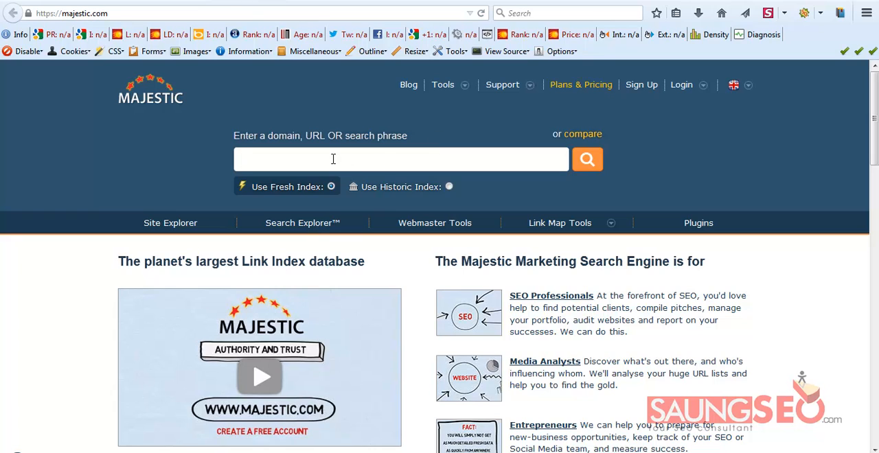
text(techiesense.com)
click(592, 164)
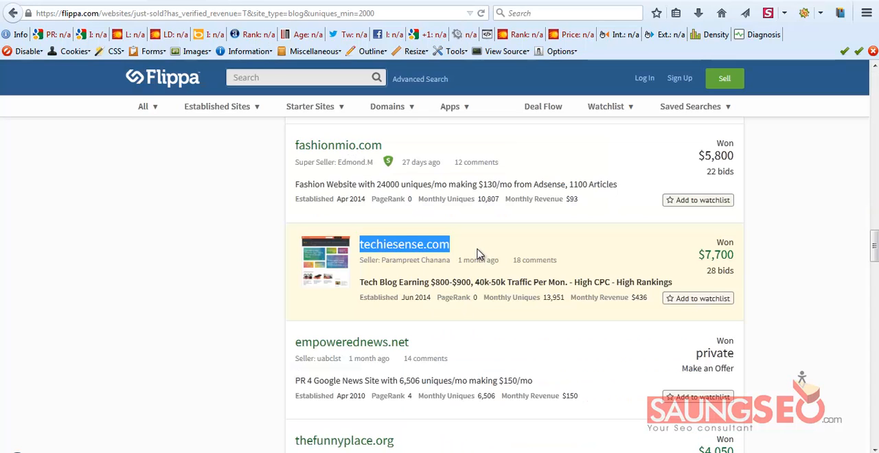
click(479, 254)
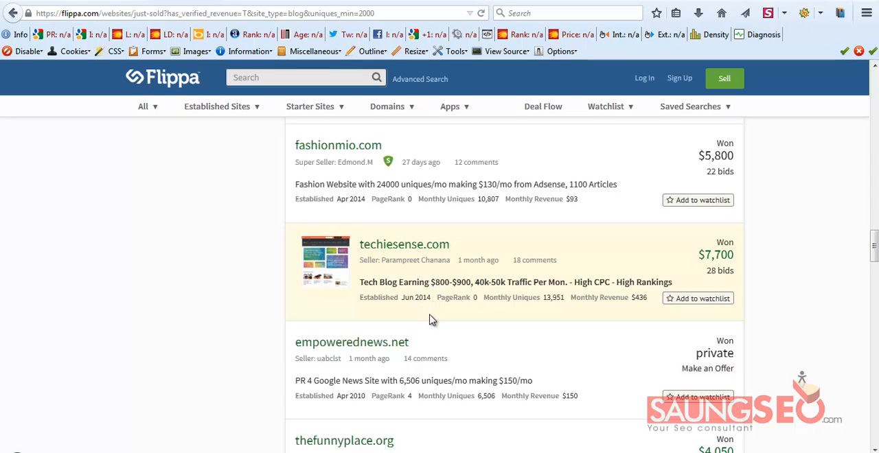
click(251, 2)
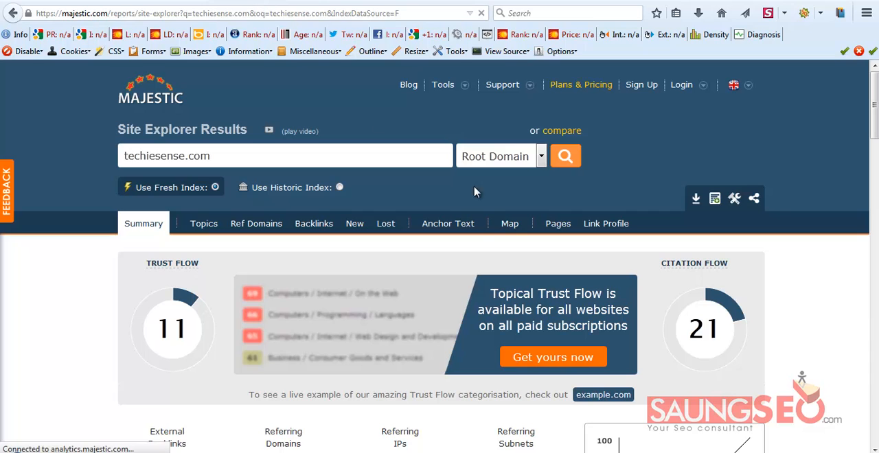
scroll(355, 255, down, 1)
scroll(355, 256, down, 1)
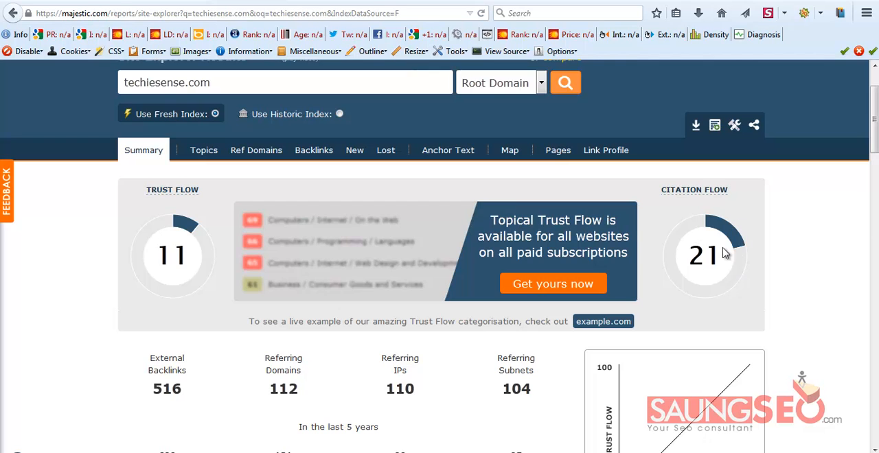
scroll(724, 254, up, 2)
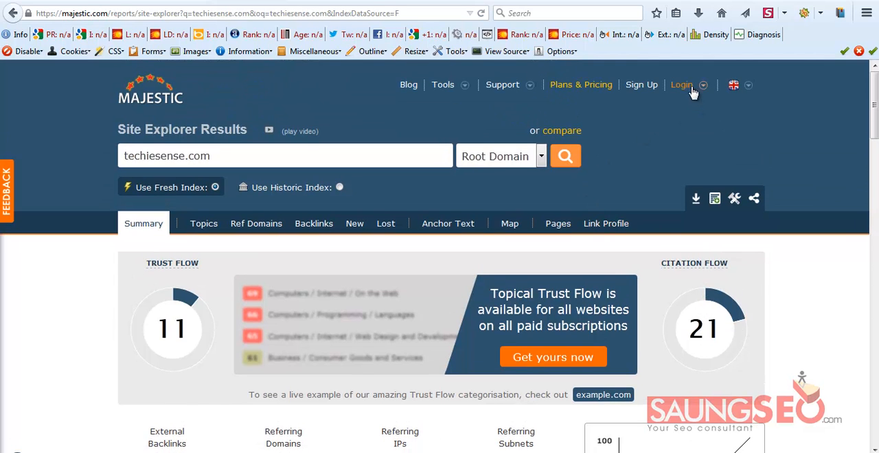
Log in to Majestic using the second saved account e-mail and its stored password
scroll(684, 111, down, 3)
scroll(682, 113, up, 3)
click(689, 85)
click(615, 121)
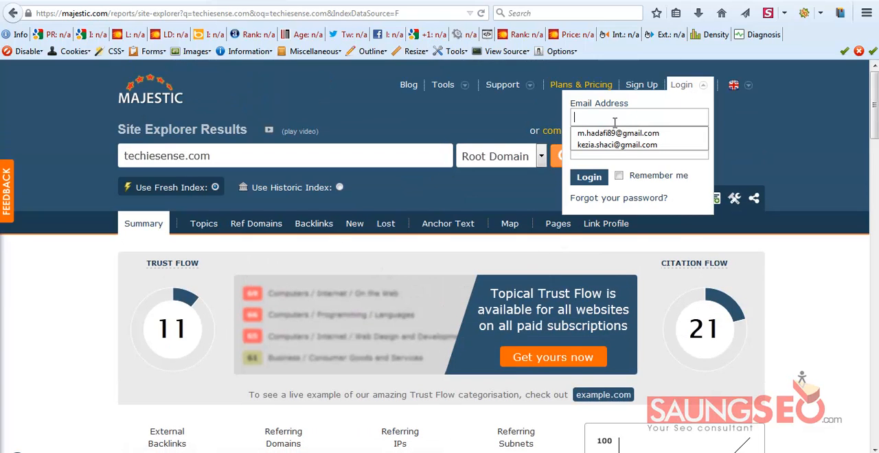
click(618, 144)
click(589, 178)
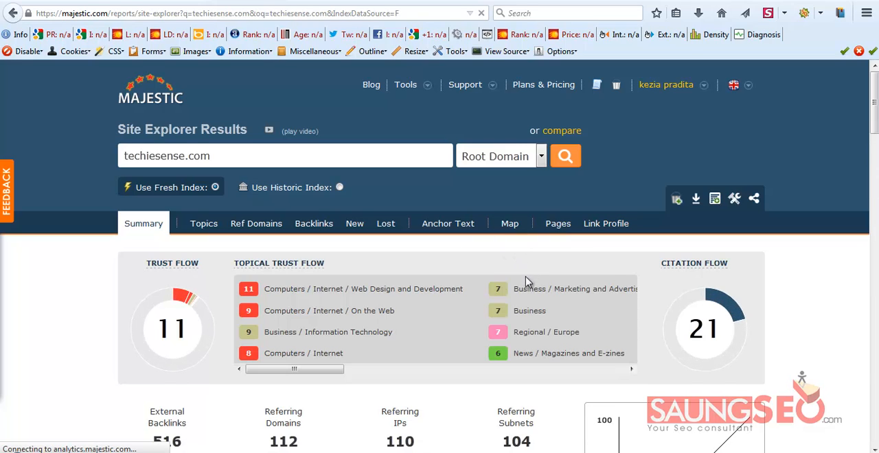
Examine techiesense.com's Trust Flow, Citation Flow, external backlinks and referring domains in the site summary
scroll(476, 308, down, 3)
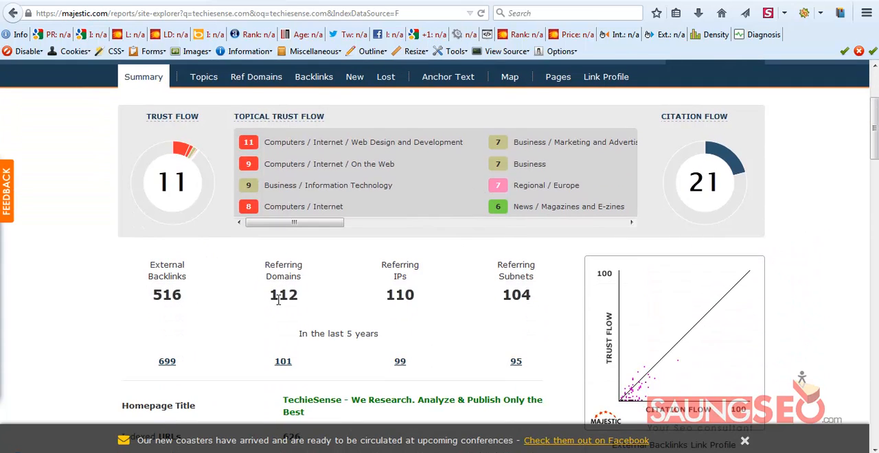
double_click(278, 297)
click(322, 304)
scroll(390, 263, up, 2)
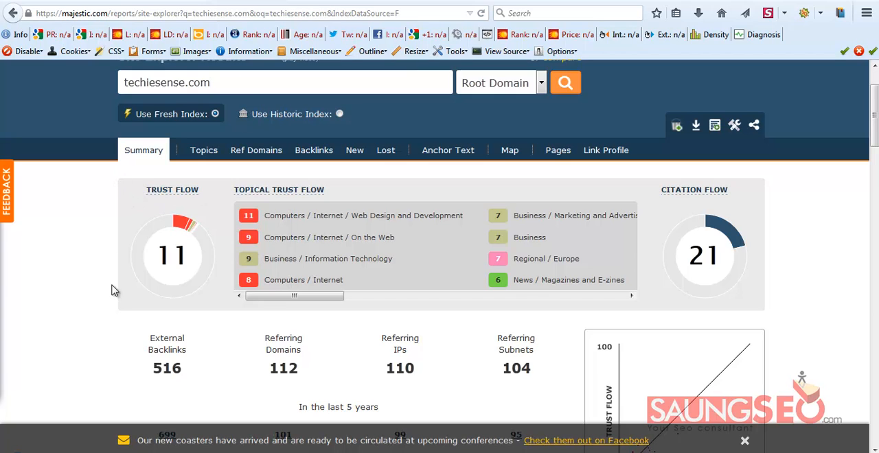
click(140, 80)
click(94, 96)
drag(220, 83, 114, 187)
click(277, 236)
scroll(514, 252, down, 7)
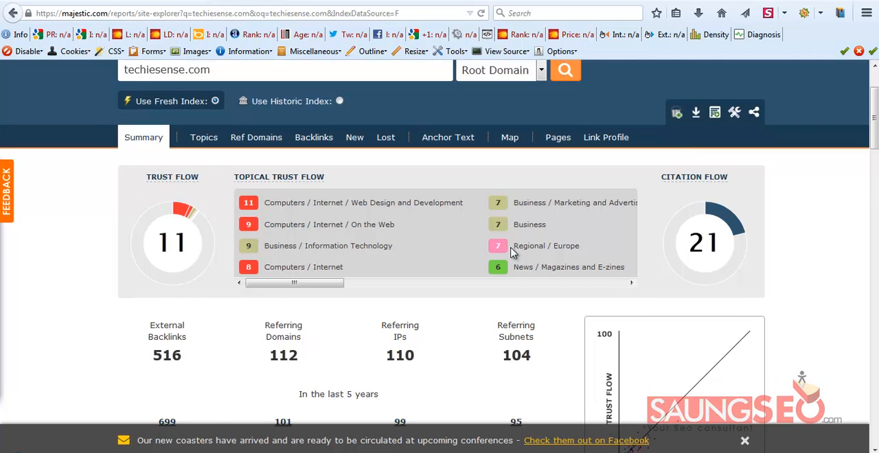
scroll(475, 252, up, 7)
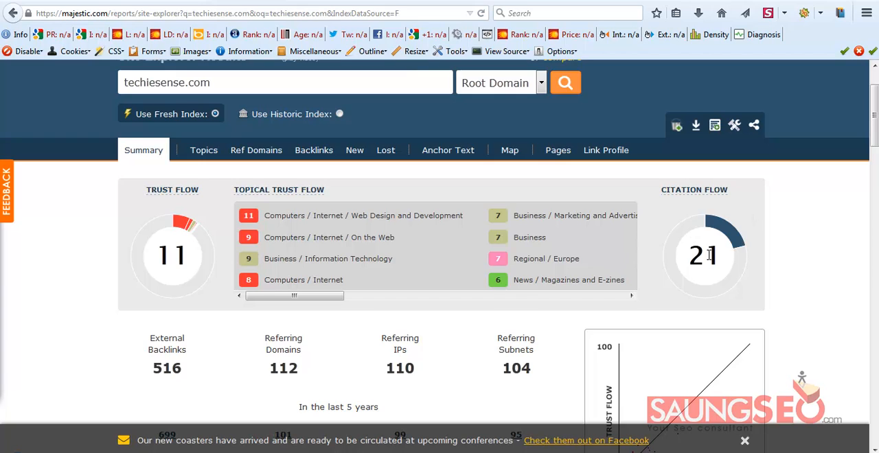
Examine techiesense.com's link-type and anchor text charts, backlink list and Trust Flow in the Majestic summary
scroll(710, 256, down, 10)
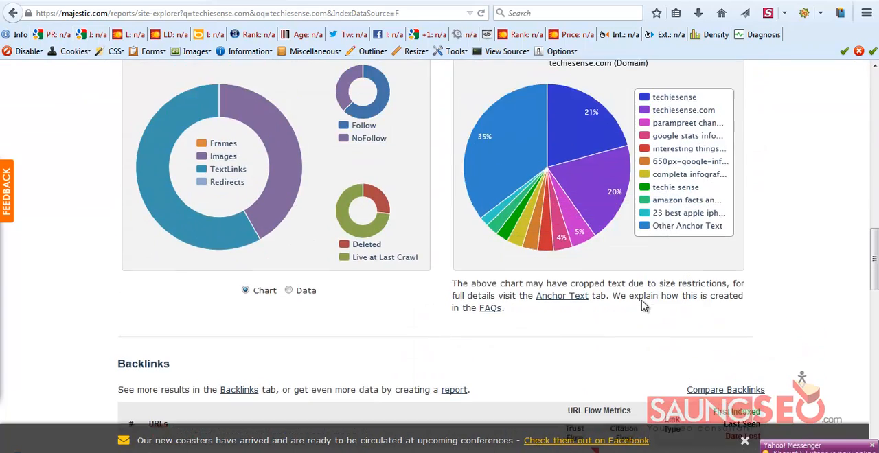
scroll(605, 296, down, 6)
scroll(543, 288, up, 4)
scroll(481, 278, down, 6)
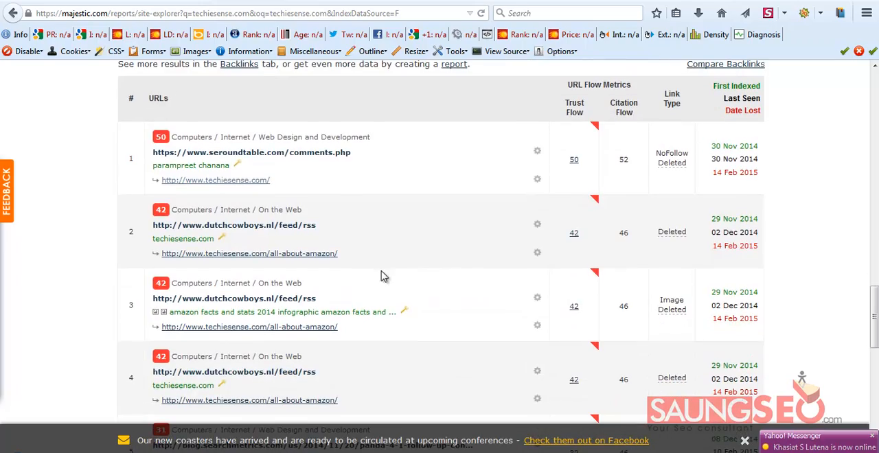
scroll(402, 230, up, 4)
scroll(455, 242, down, 6)
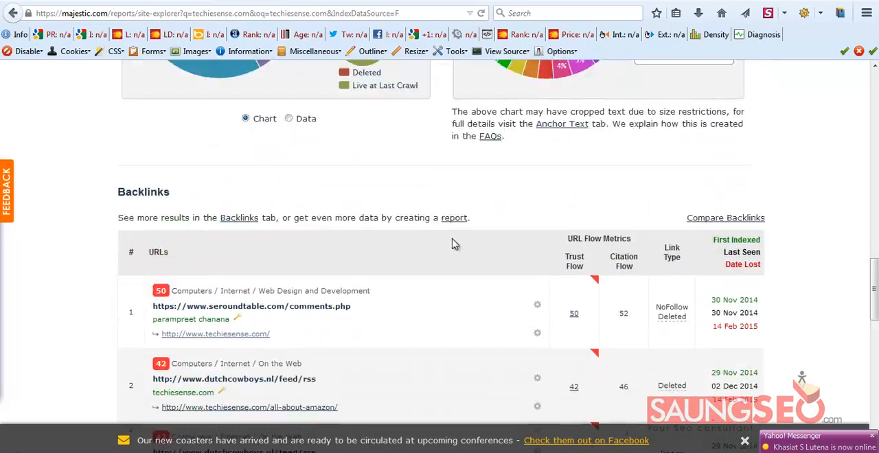
scroll(462, 249, down, 4)
scroll(461, 249, up, 12)
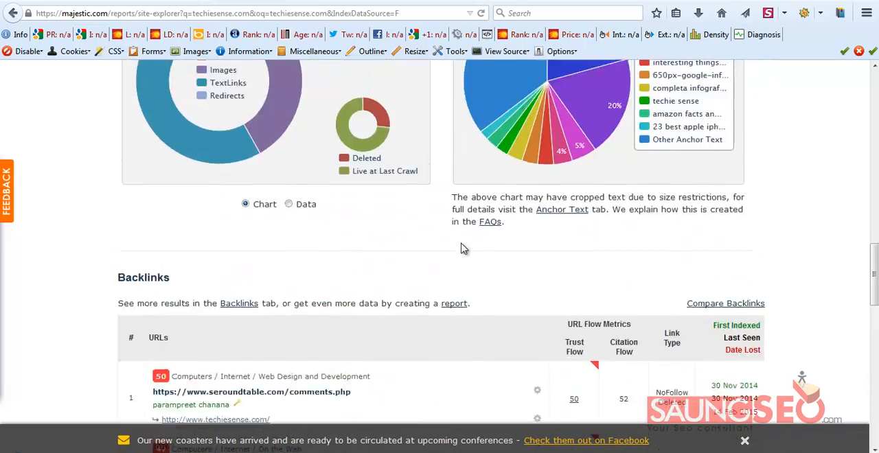
scroll(461, 249, up, 5)
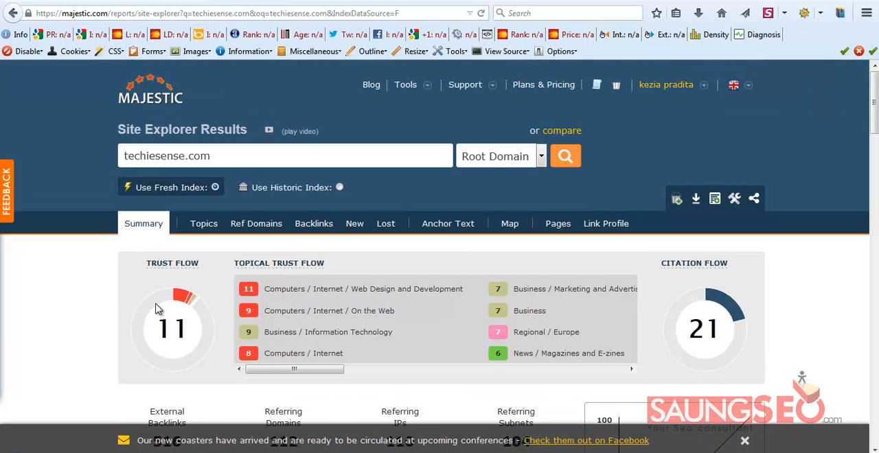
scroll(684, 309, down, 2)
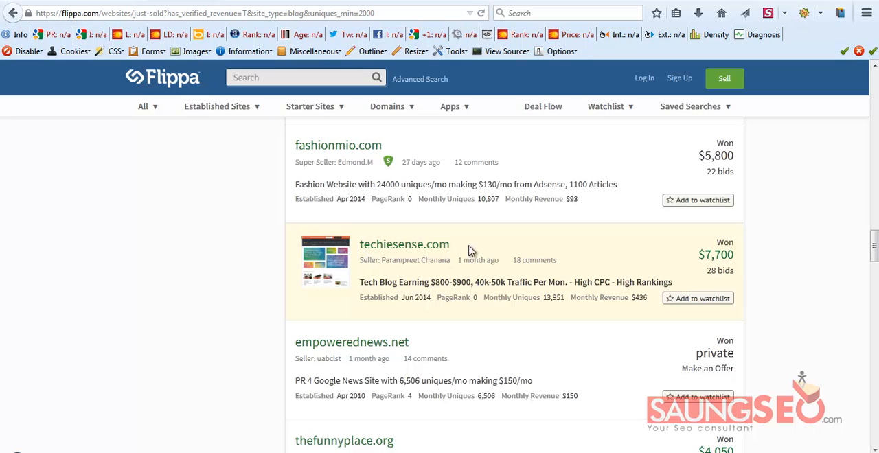
Open the techiesense.com listing from Flippa's just-sold results in a new tab, launch its live website, and return to the listing
right_click(396, 250)
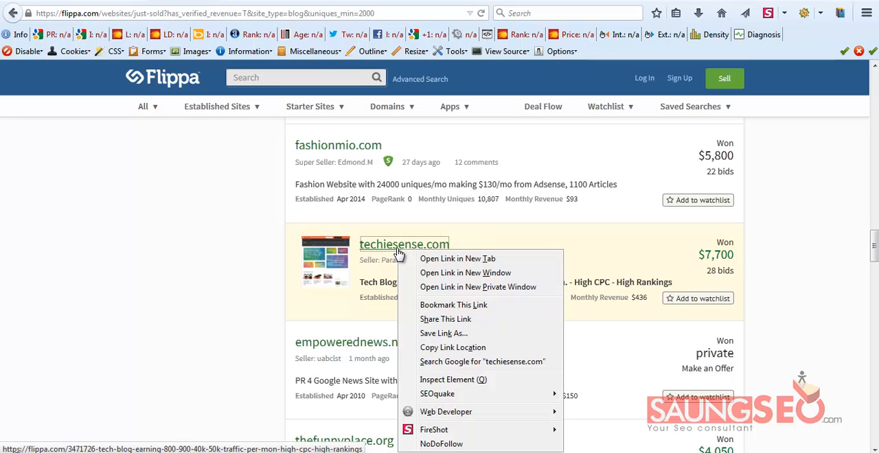
click(457, 259)
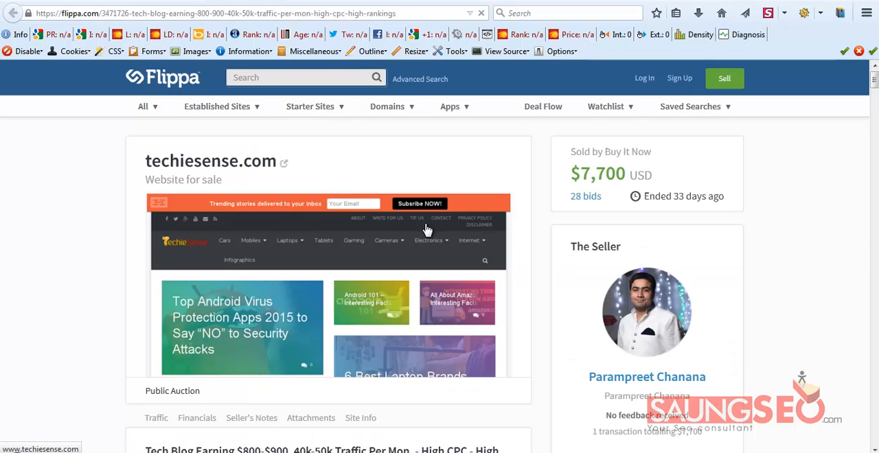
scroll(293, 235, down, 2)
scroll(293, 235, up, 2)
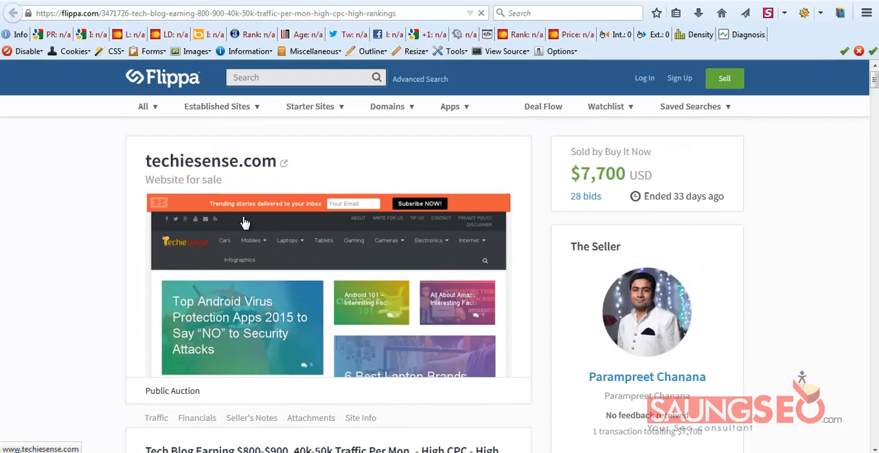
click(208, 165)
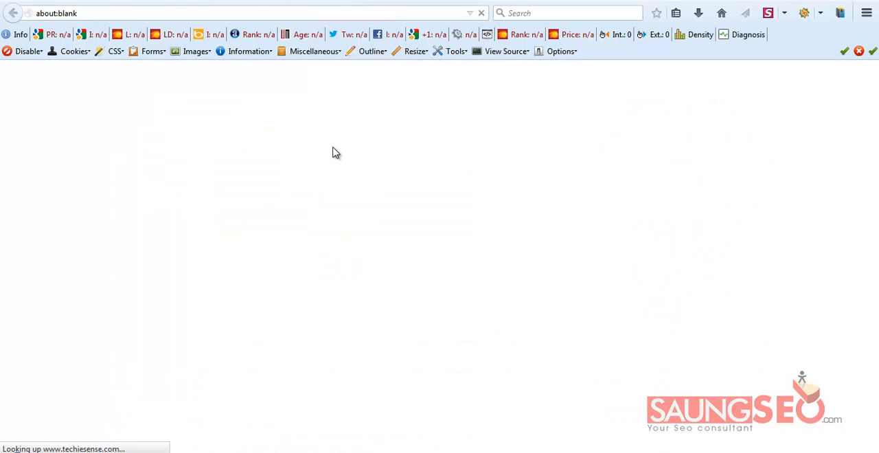
click(247, 2)
Examine the Flippa listing's At a glance, Traffic and Financials summaries, including unique visits, gross revenue, net profit and AdSense revenue
scroll(344, 250, down, 9)
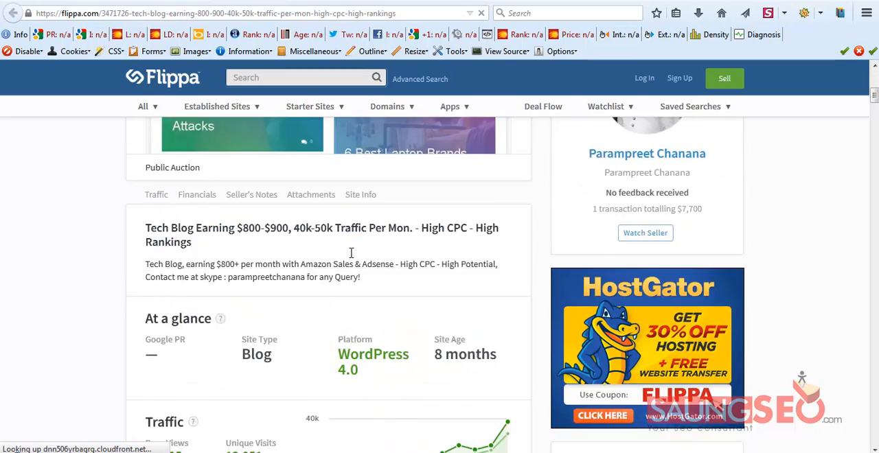
scroll(302, 242, up, 3)
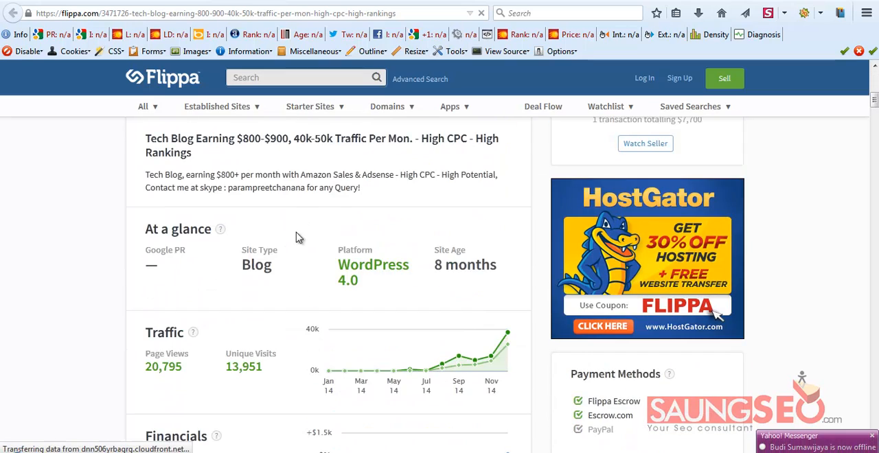
scroll(249, 248, down, 2)
scroll(281, 247, up, 4)
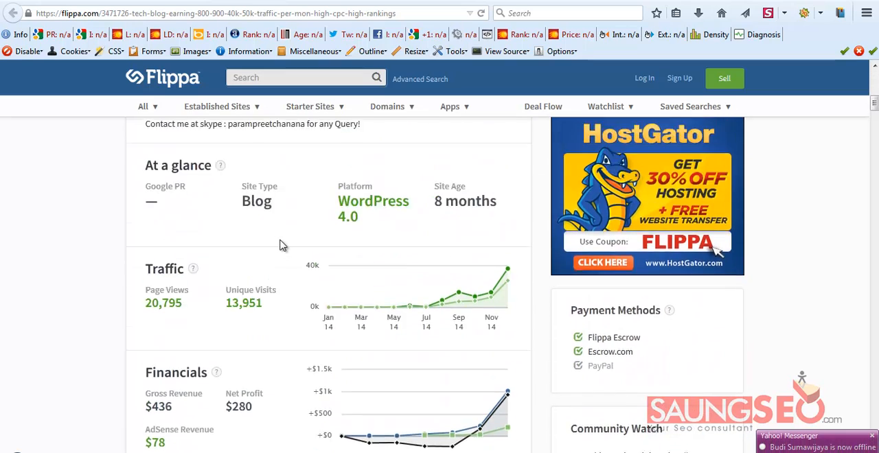
scroll(281, 240, up, 1)
scroll(289, 253, down, 3)
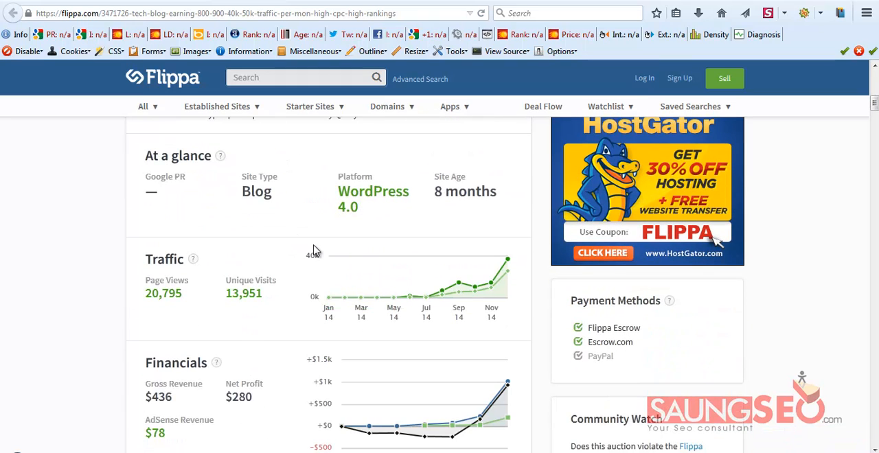
scroll(261, 236, down, 2)
scroll(261, 236, up, 2)
scroll(281, 265, down, 1)
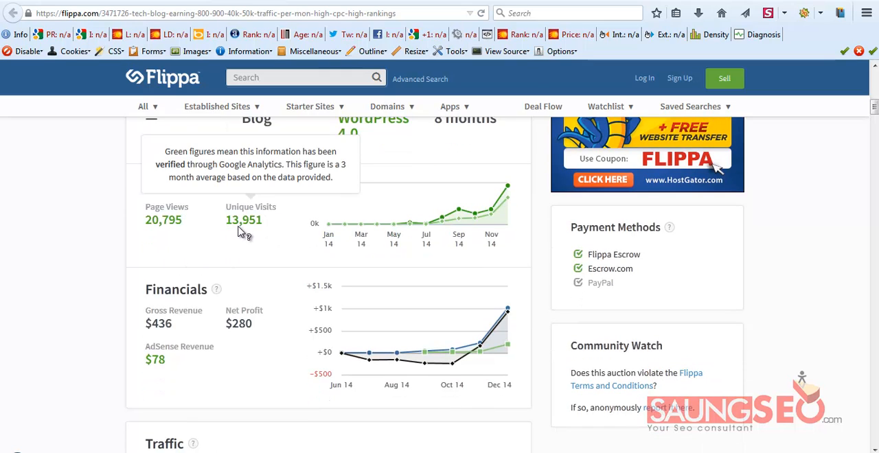
scroll(254, 240, down, 1)
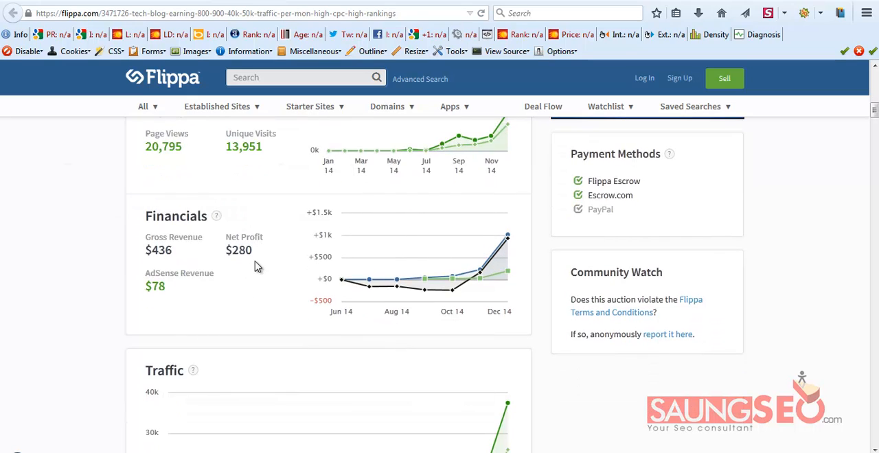
mouse_move(171, 258)
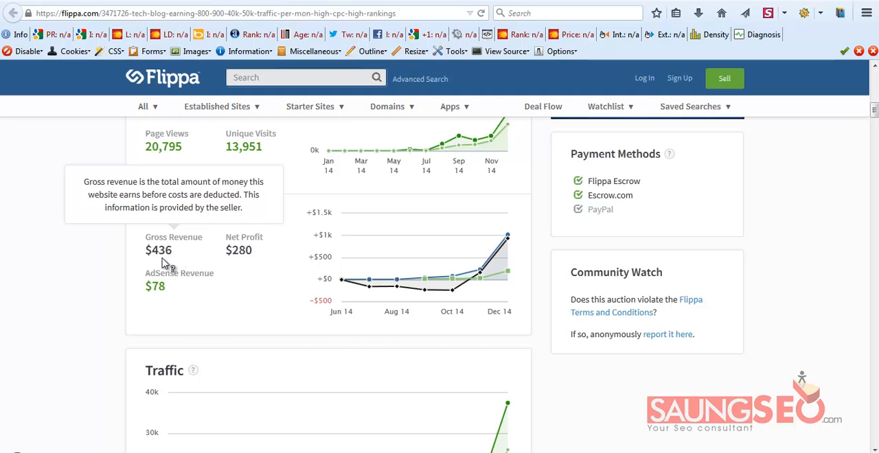
scroll(250, 282, down, 2)
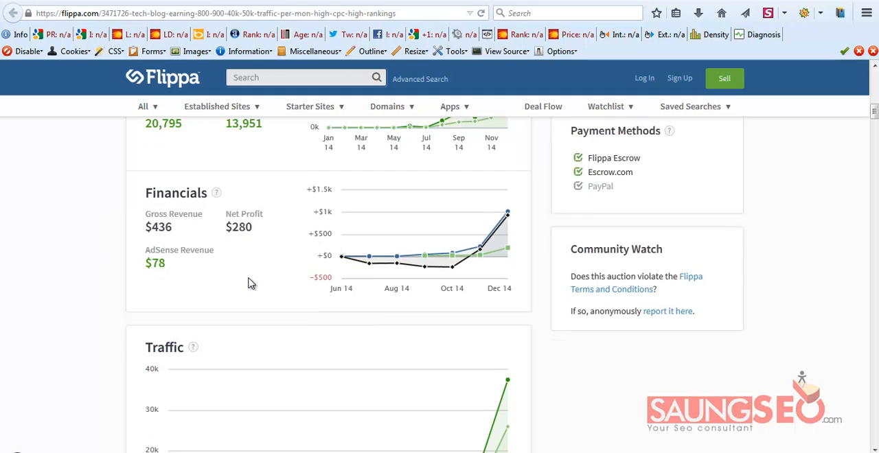
Examine the listing's detailed traffic chart, monthly uniques and page views table, and Top Channels breakdown
scroll(247, 261, down, 5)
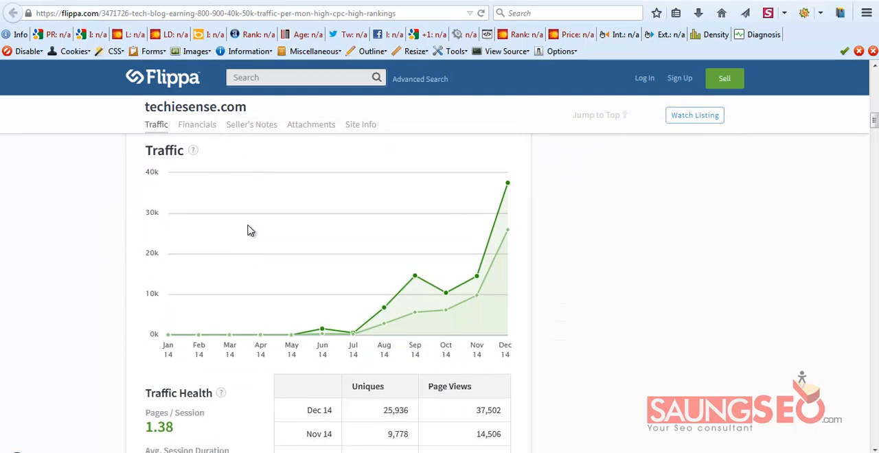
scroll(249, 233, down, 3)
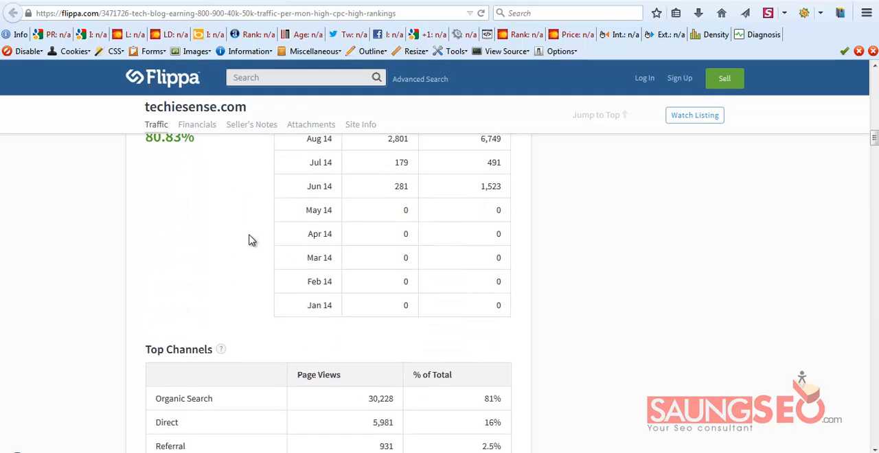
scroll(213, 236, down, 8)
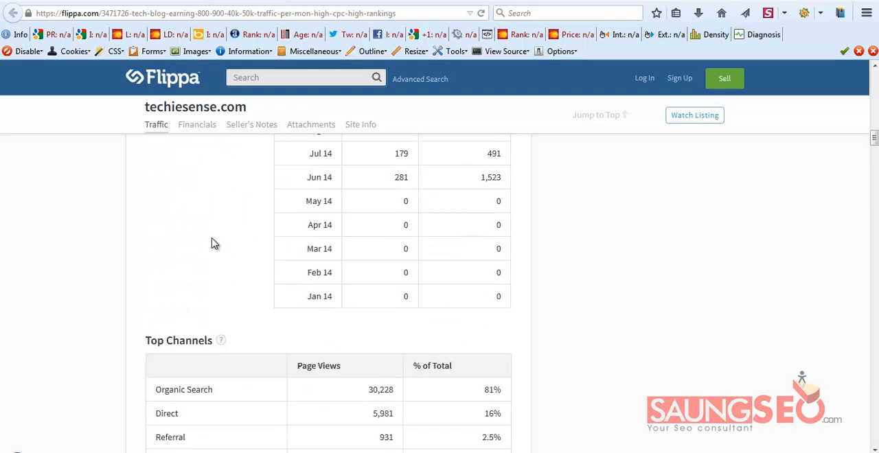
scroll(291, 267, up, 9)
scroll(291, 266, up, 5)
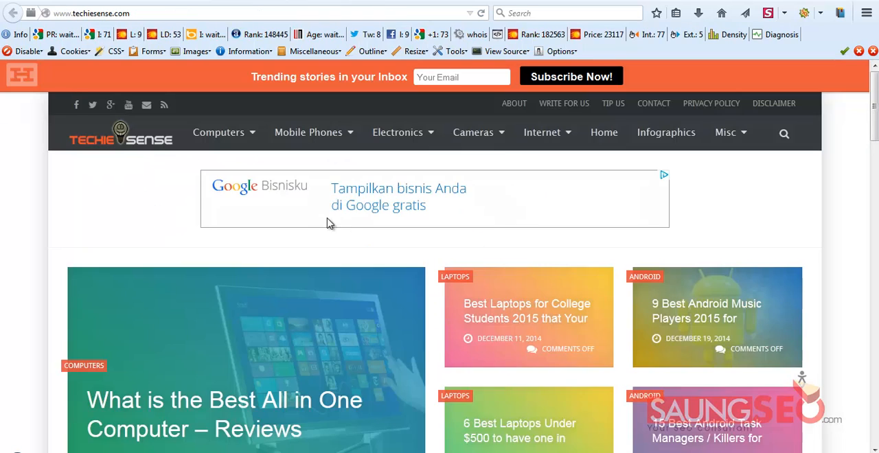
Browse the live techiesense.com homepage to see which article topics it covers, from smartphone reviews to cameras, Amazon and laptops
scroll(362, 249, down, 3)
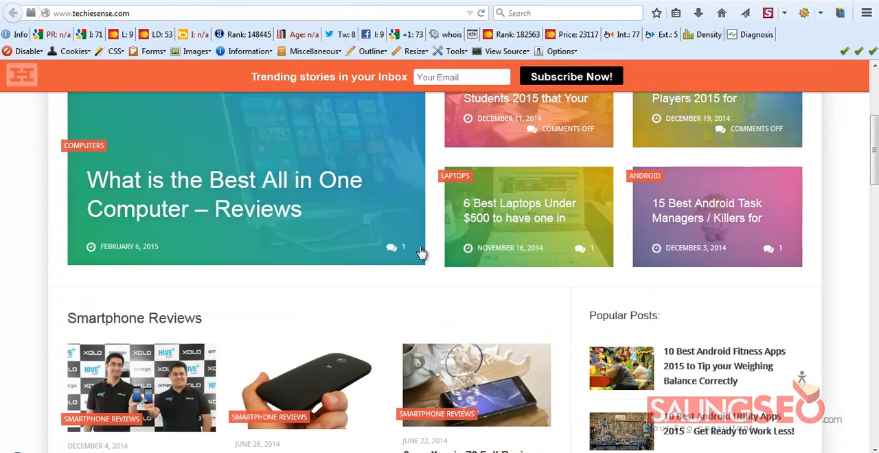
scroll(376, 254, down, 2)
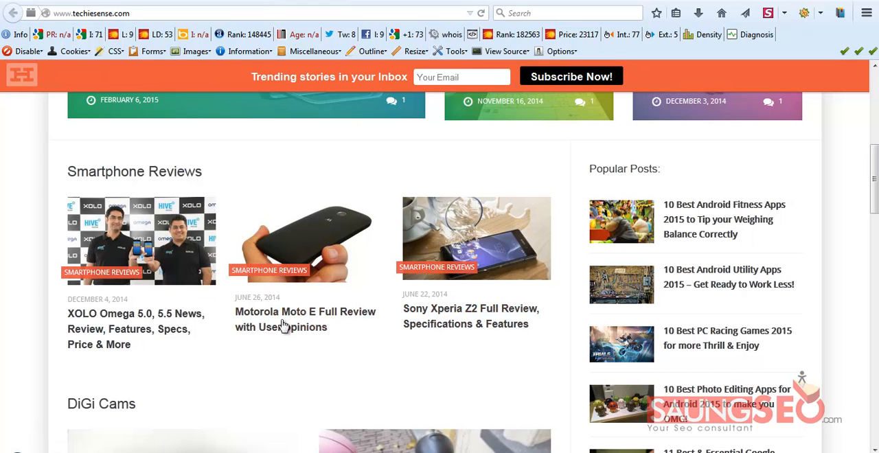
scroll(508, 323, down, 3)
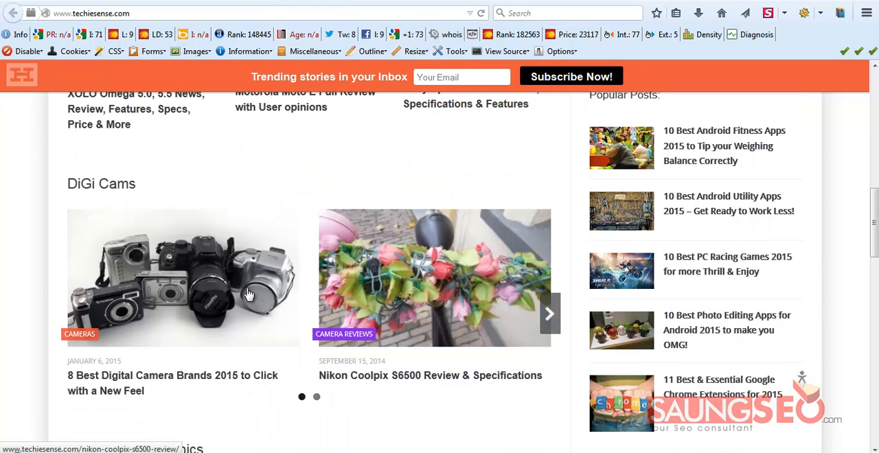
scroll(269, 294, down, 6)
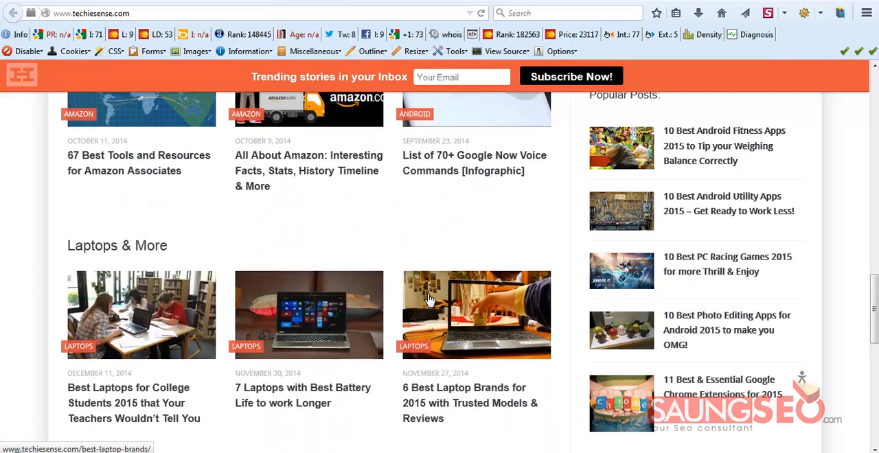
scroll(364, 167, up, 6)
scroll(364, 166, up, 5)
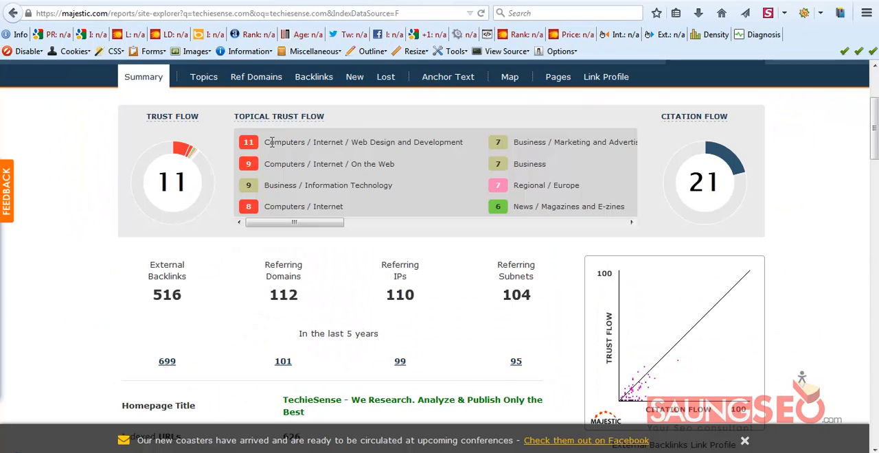
Review the Topical Trust Flow categories in Majestic, highlighting Web Design and Development and On the Web
drag(268, 141, 467, 134)
click(372, 161)
mouse_move(395, 165)
mouse_down()
mouse_move(264, 165)
mouse_move(396, 167)
mouse_up()
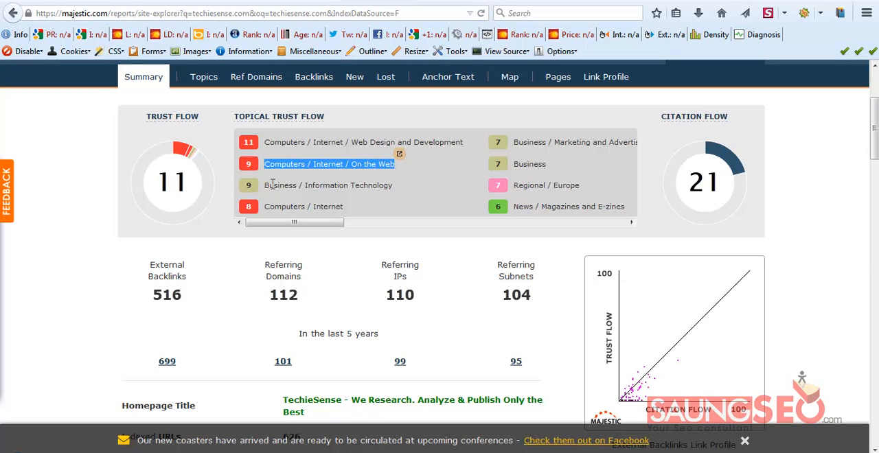
scroll(260, 186, up, 4)
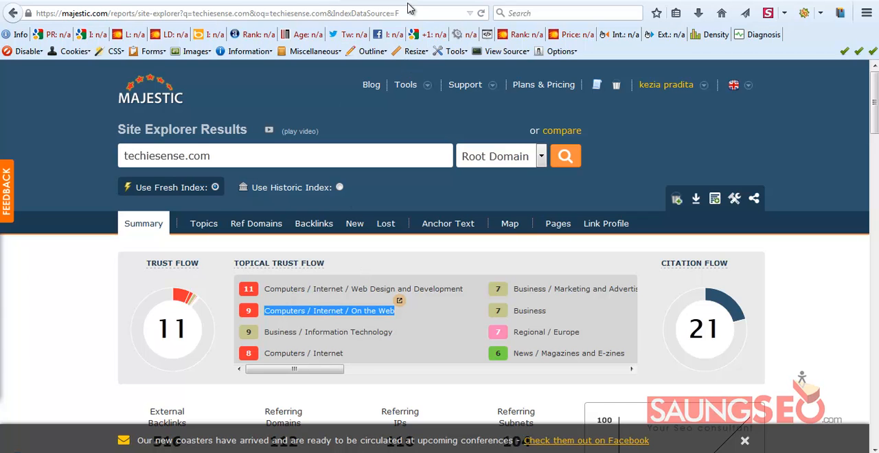
Revisit the live techiesense.com site and the overview of its Flippa listing
click(323, 0)
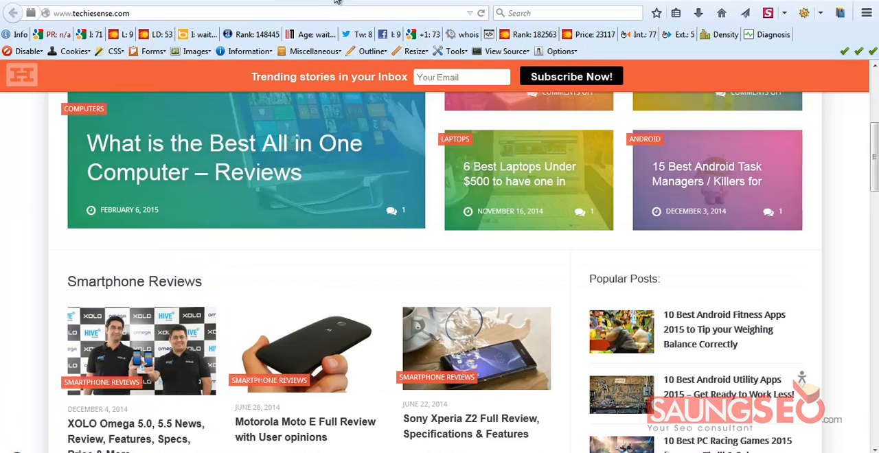
click(269, 0)
click(263, 1)
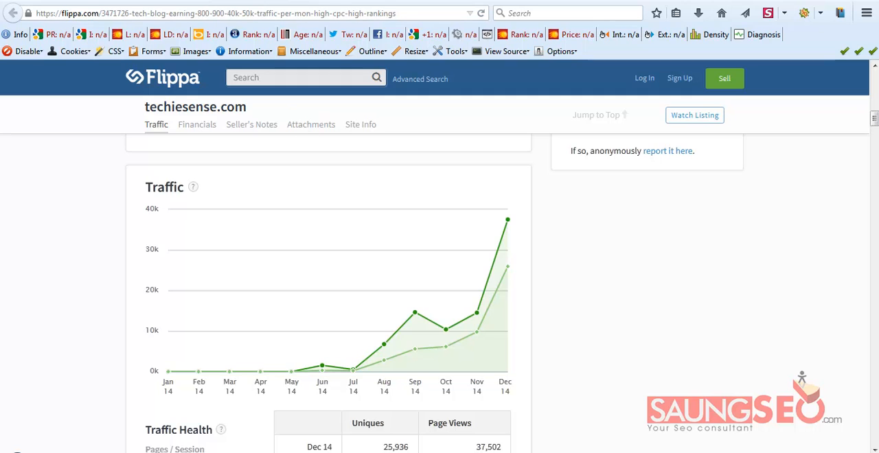
scroll(228, 124, up, 10)
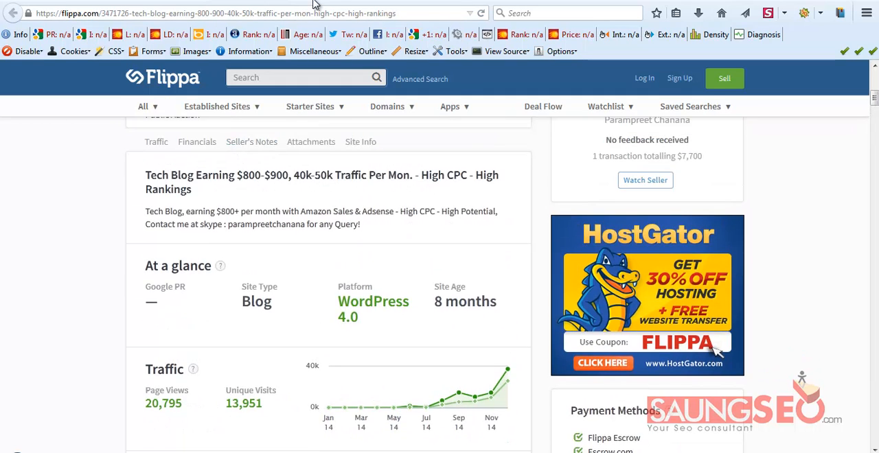
Switch to Majestic and copy the domain techiesense.com from its Site Explorer search
click(314, 1)
drag(226, 156, 111, 156)
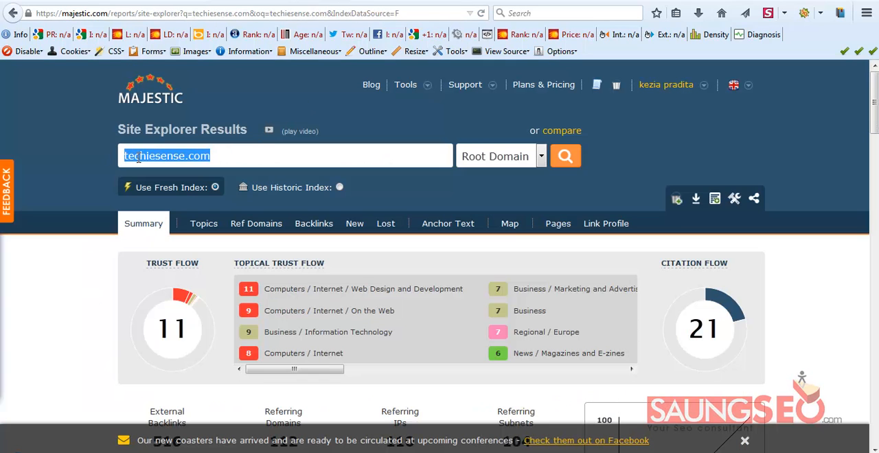
right_click(138, 157)
click(182, 199)
Switch to SEMrush and replace the laptop keyword query with a search for techiesense.com in the US database
click(385, 2)
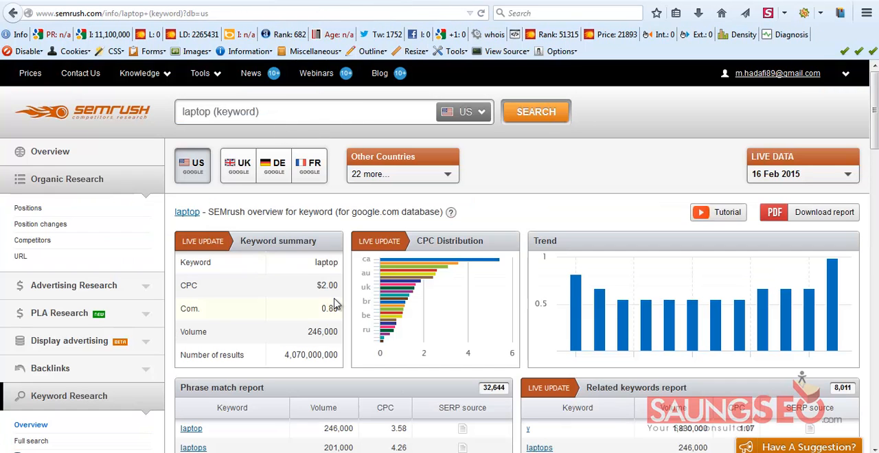
scroll(343, 310, down, 2)
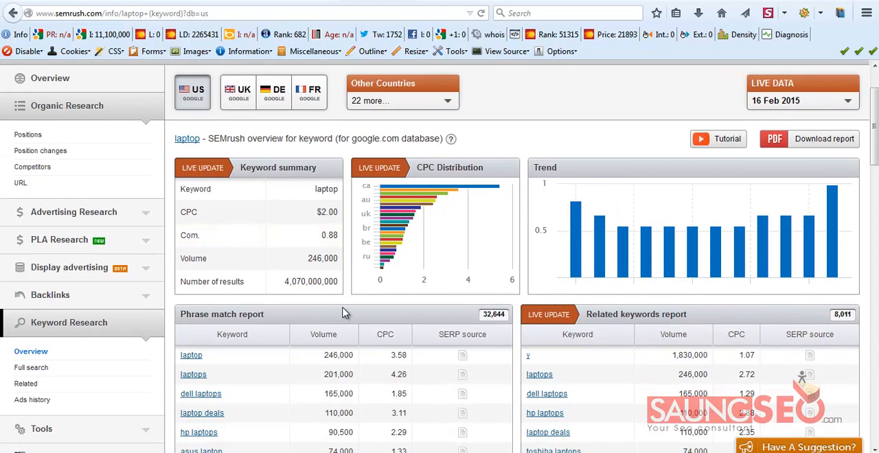
scroll(345, 314, down, 4)
scroll(345, 290, up, 6)
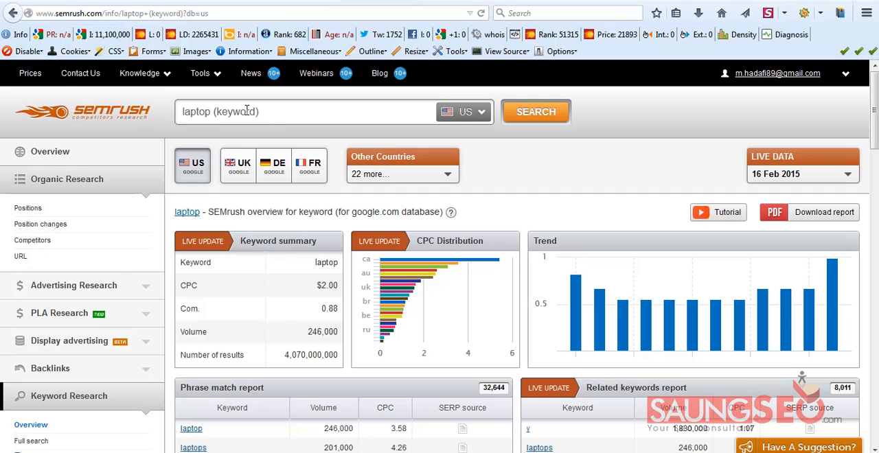
drag(280, 114, 167, 114)
key(ctrl+v)
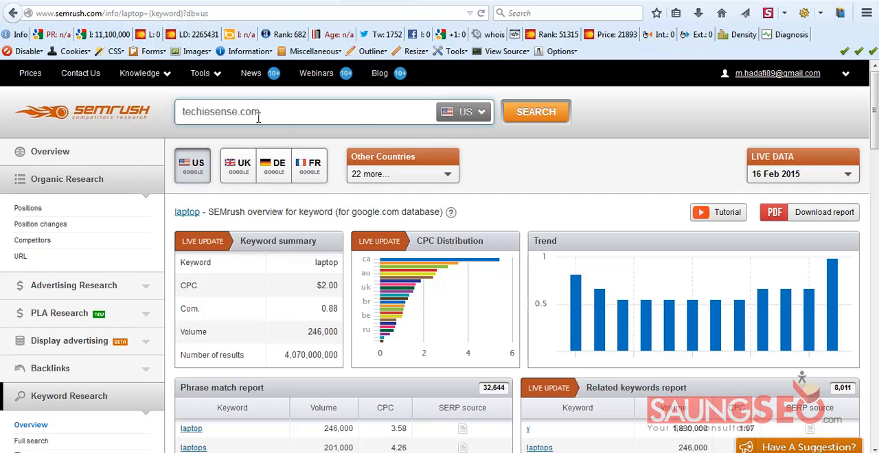
click(537, 116)
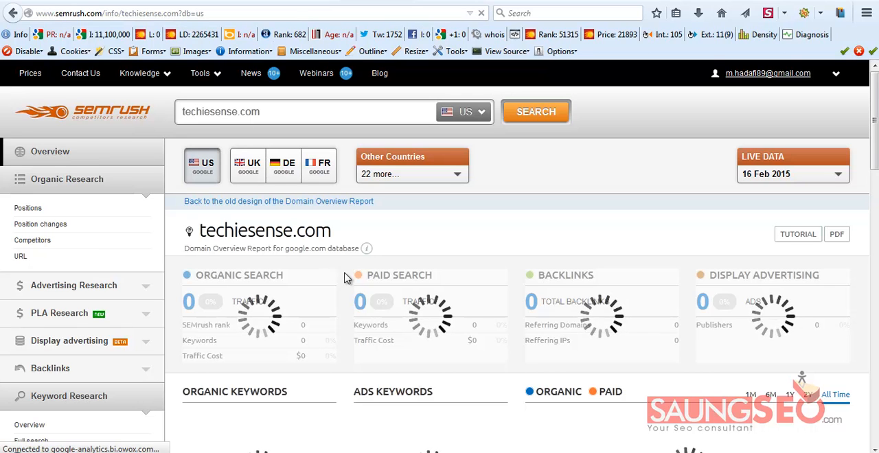
Export the Top Keywords of techiesense.com as a CSV file and open it in Microsoft Excel
scroll(347, 278, down, 2)
scroll(347, 281, down, 4)
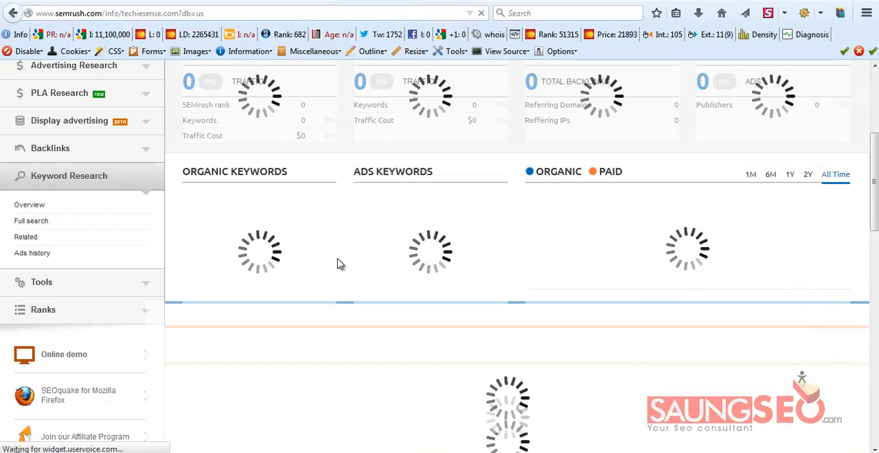
scroll(338, 263, up, 3)
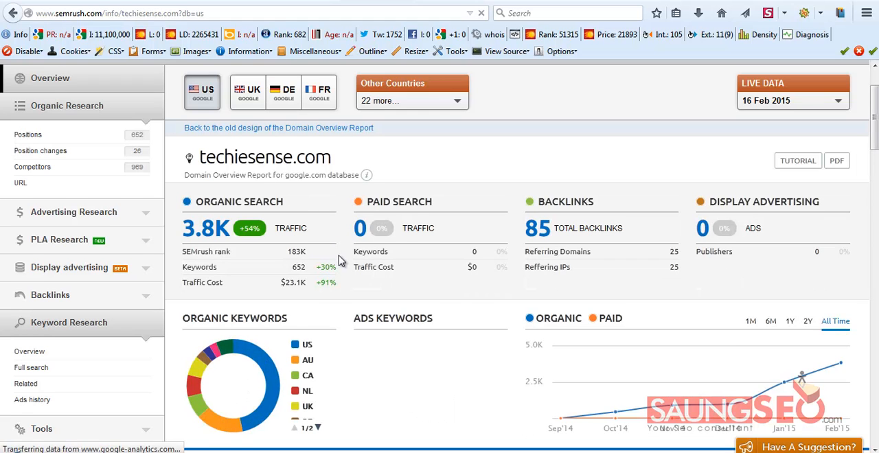
scroll(339, 260, down, 5)
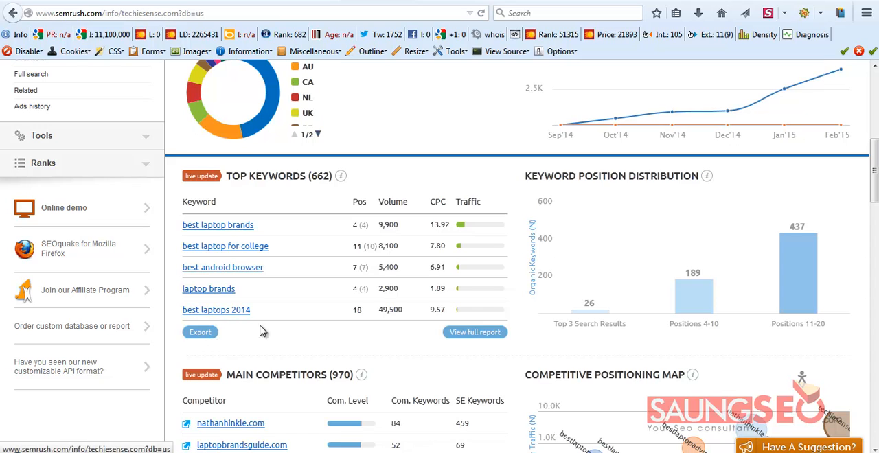
click(200, 332)
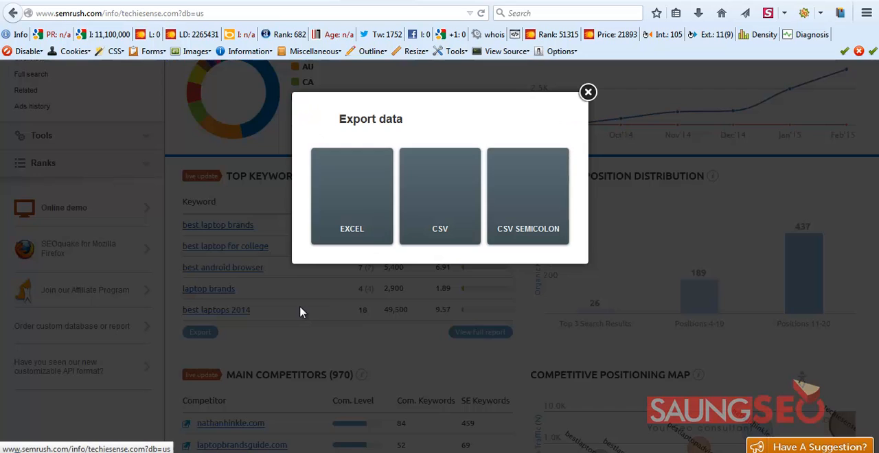
click(442, 226)
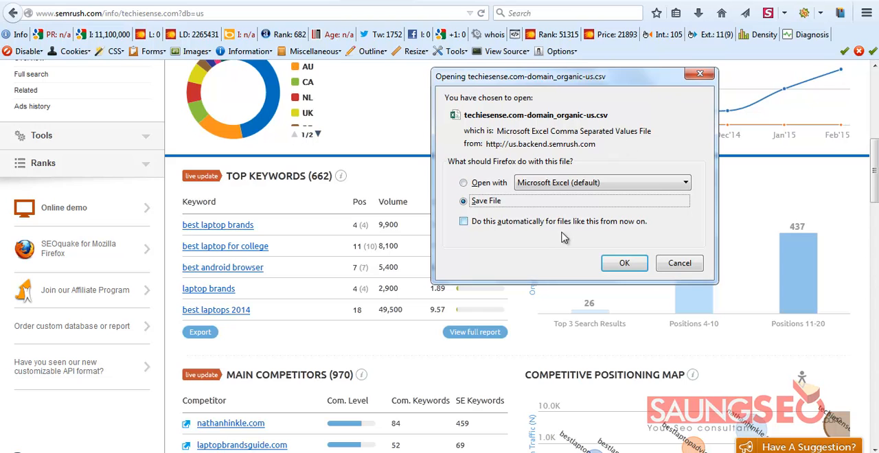
click(464, 183)
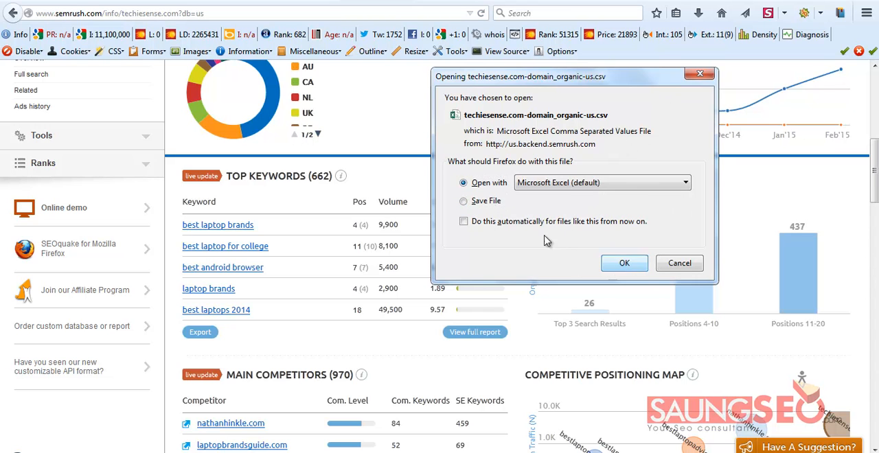
click(620, 266)
Fit the Keyword column to its contents and delete the Previous Position column
click(421, 175)
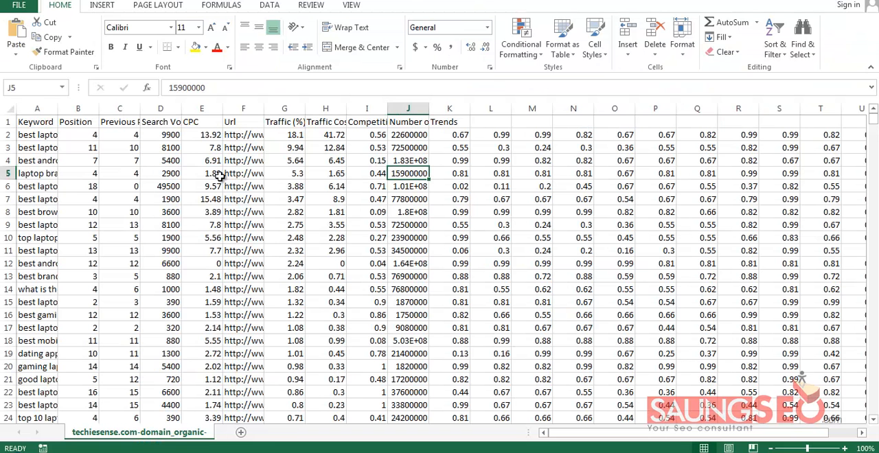
click(127, 168)
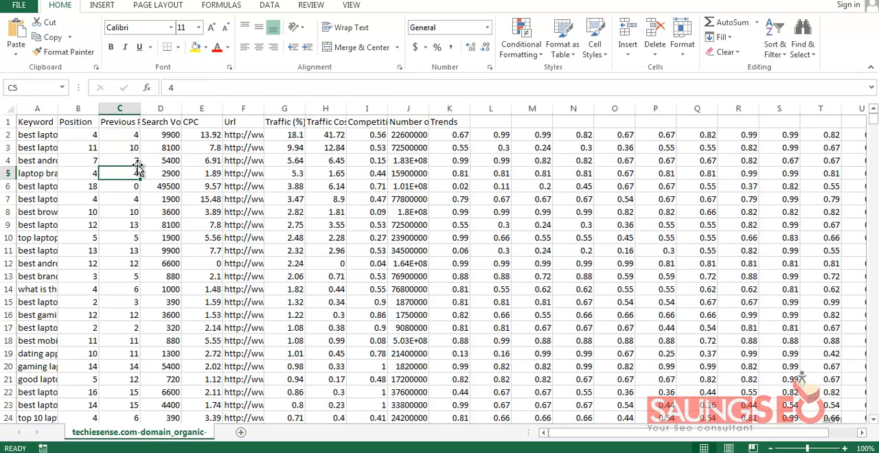
double_click(58, 110)
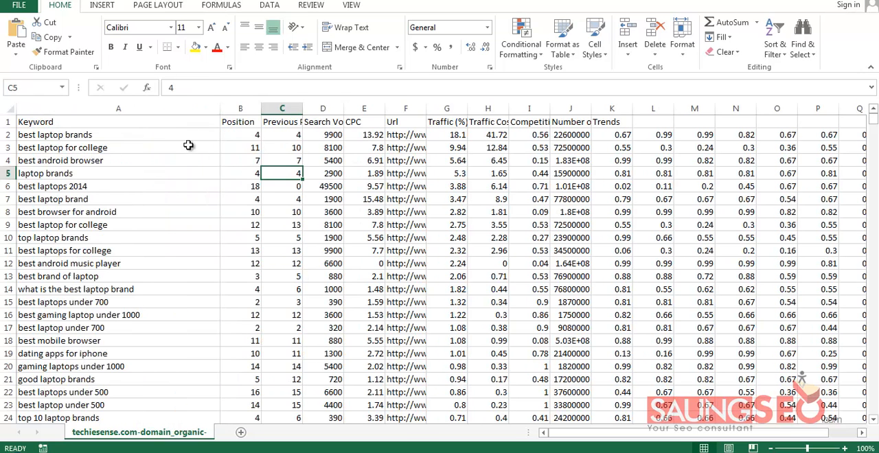
click(167, 122)
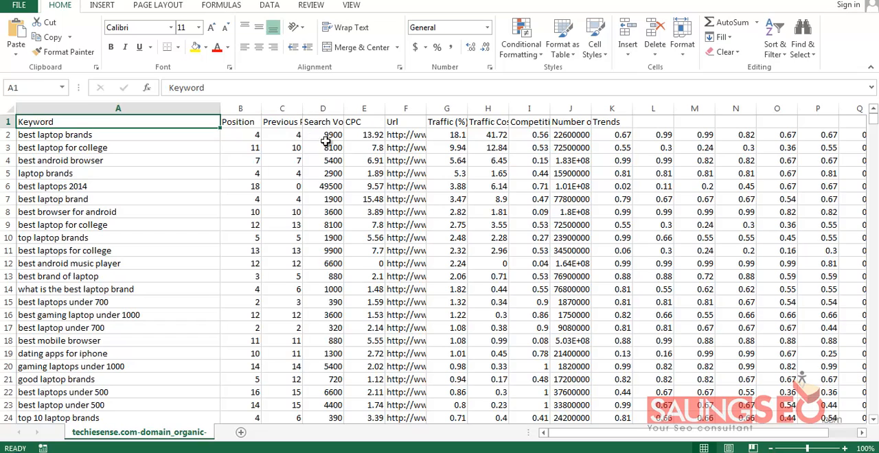
mouse_move(281, 108)
mouse_down()
mouse_move(241, 109)
mouse_move(282, 109)
mouse_up()
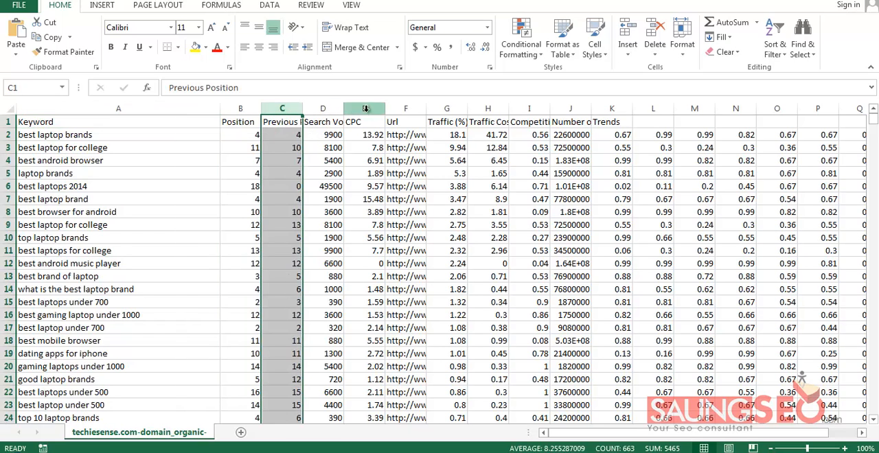
click(656, 27)
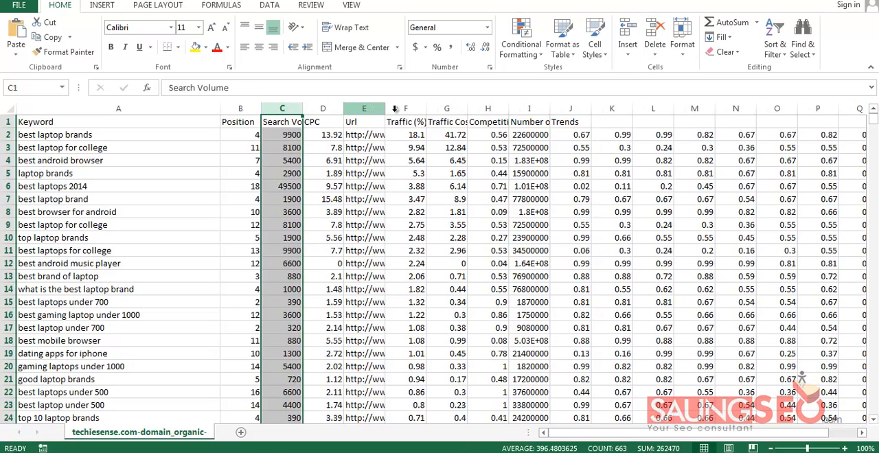
Wrap the text of the header row and centre it both vertically and horizontally
drag(454, 108, 608, 110)
click(416, 137)
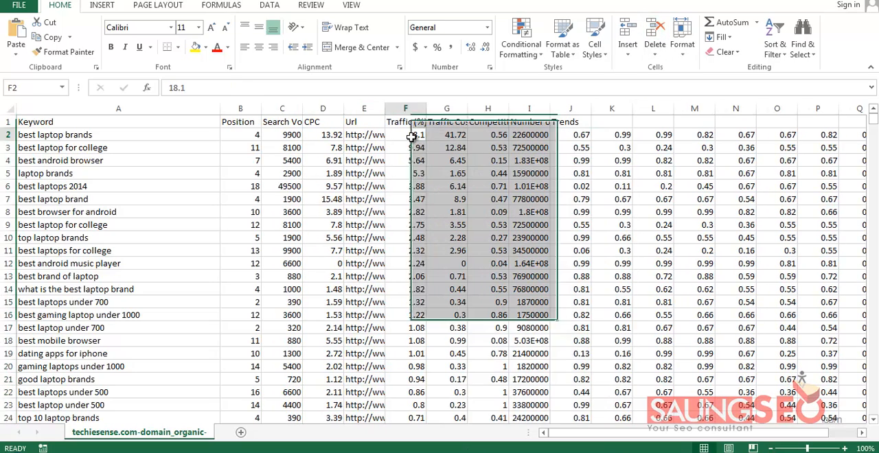
click(8, 122)
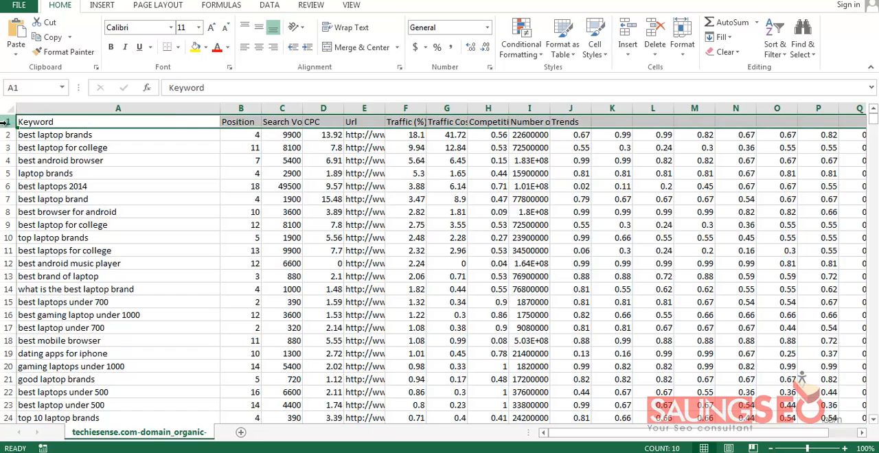
click(260, 28)
click(259, 48)
click(500, 215)
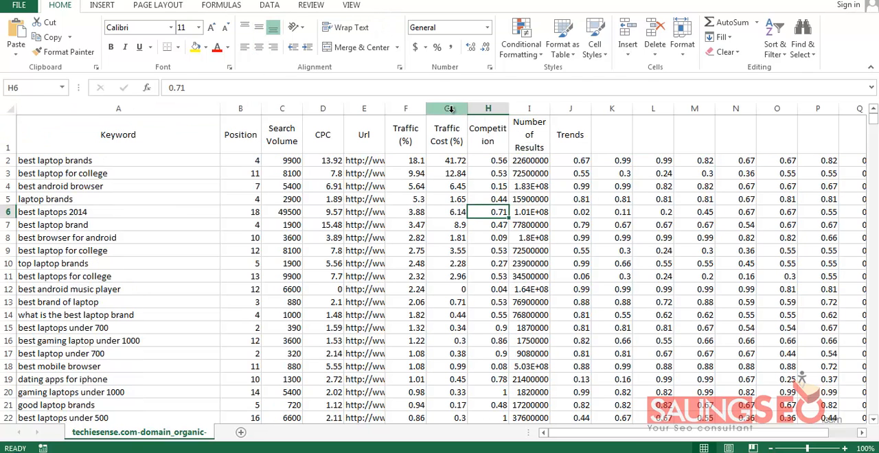
Delete all columns from Traffic Cost (%) through the Trends values and fit the Url column to its contents
drag(448, 108, 873, 107)
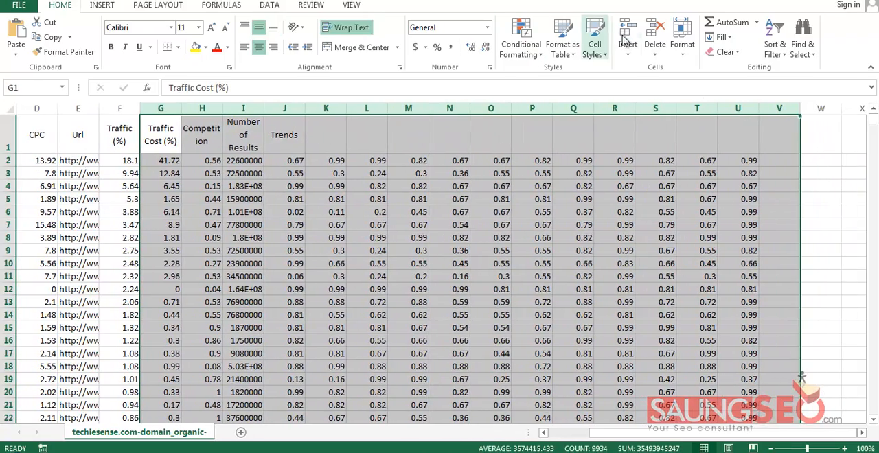
click(665, 31)
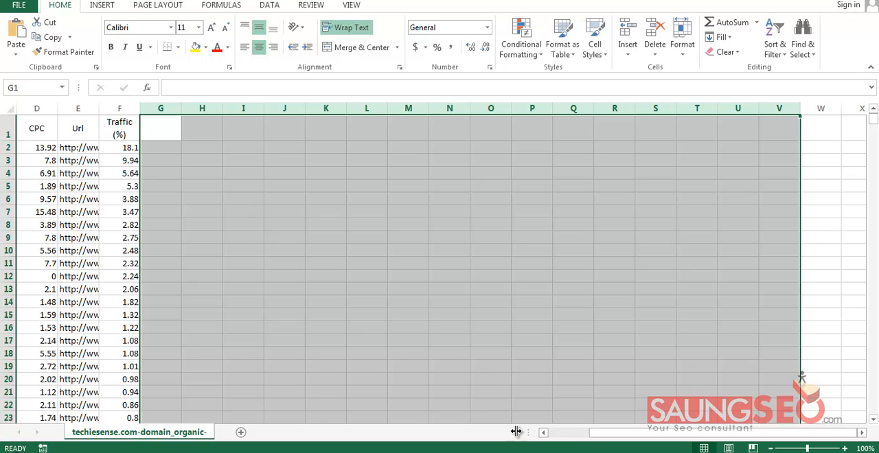
drag(587, 438, 546, 435)
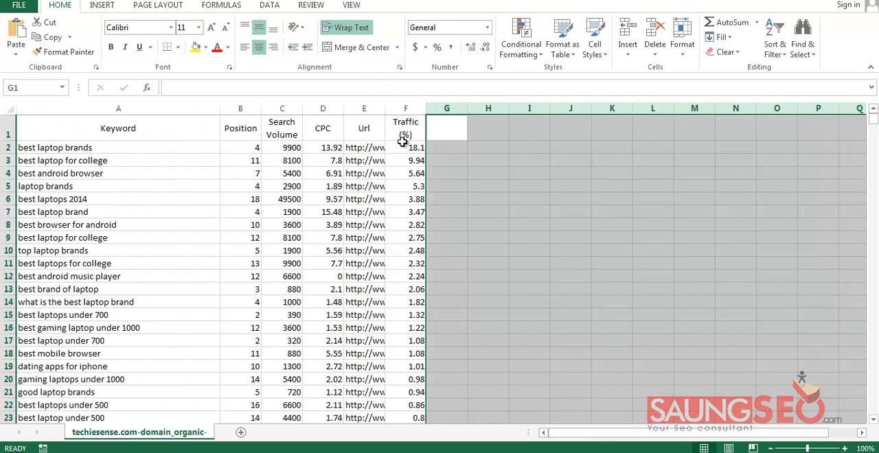
double_click(386, 108)
Go through the remaining headers one by one: Keyword, Position, Search Volume, CPC, Url and Traffic (%)
click(162, 125)
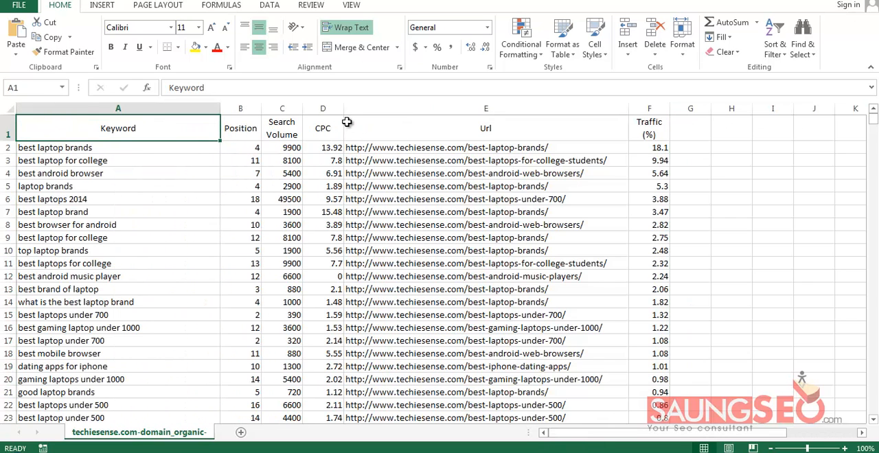
click(271, 149)
click(242, 130)
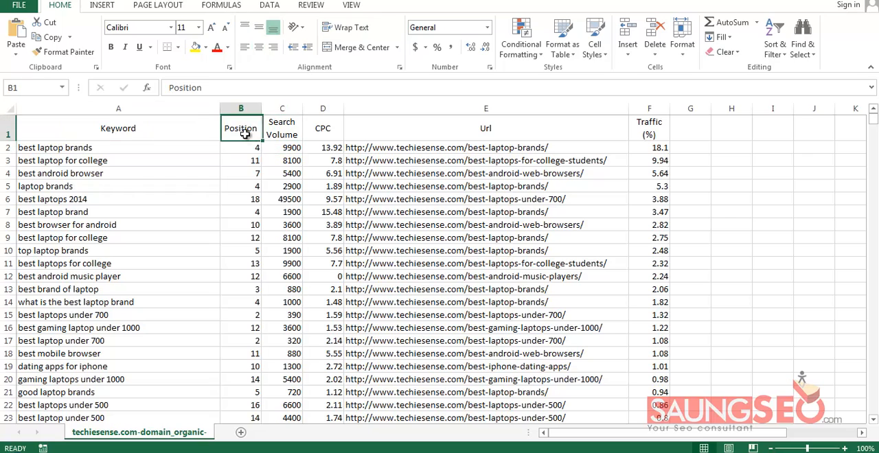
click(289, 133)
click(331, 135)
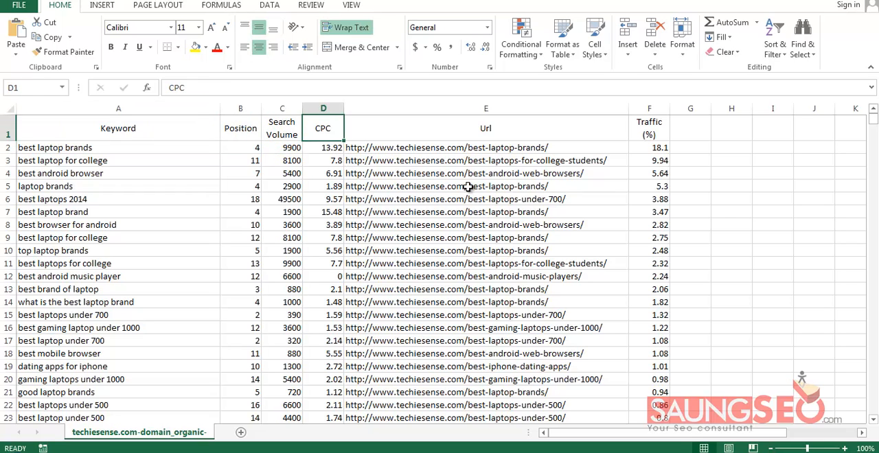
click(512, 124)
click(656, 136)
click(657, 110)
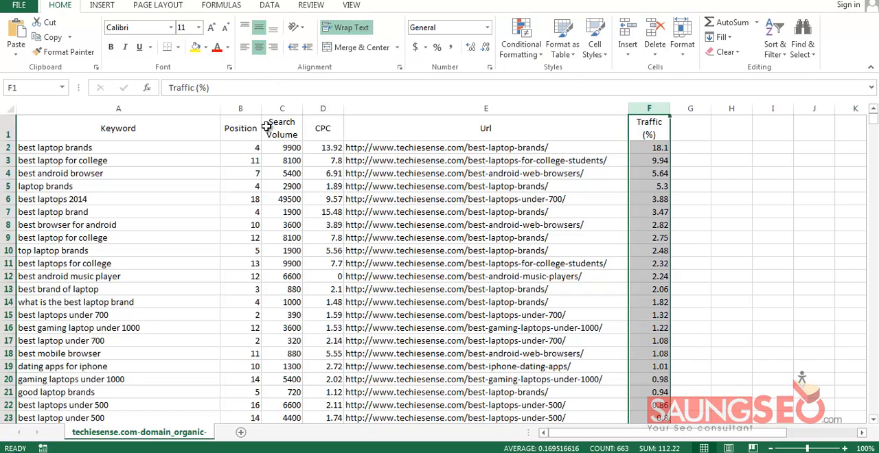
Centre the values in the Position, Search Volume, CPC and Traffic (%) columns
drag(245, 108, 323, 107)
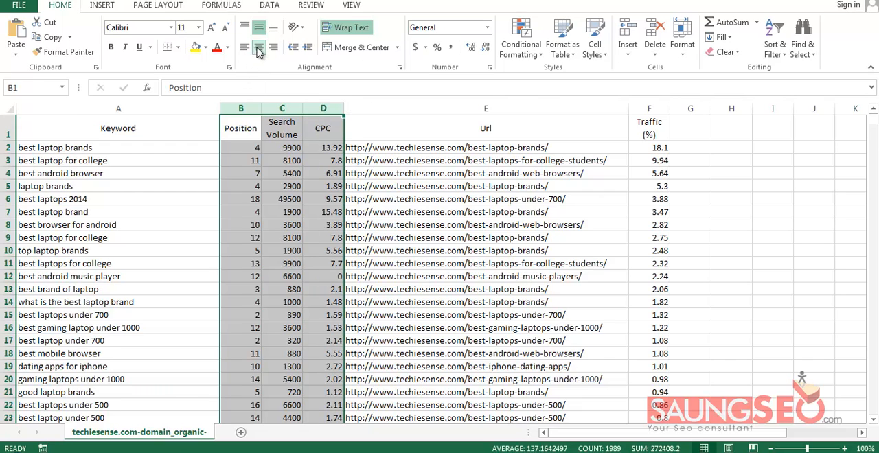
click(649, 109)
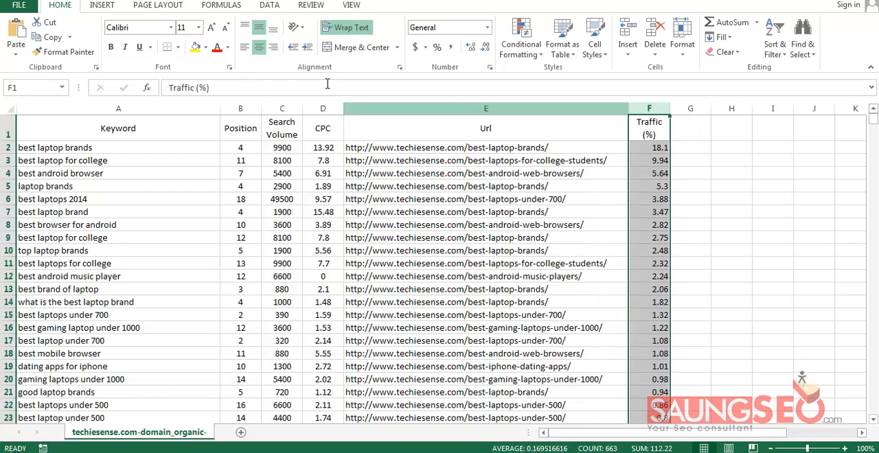
click(259, 46)
click(259, 47)
click(165, 134)
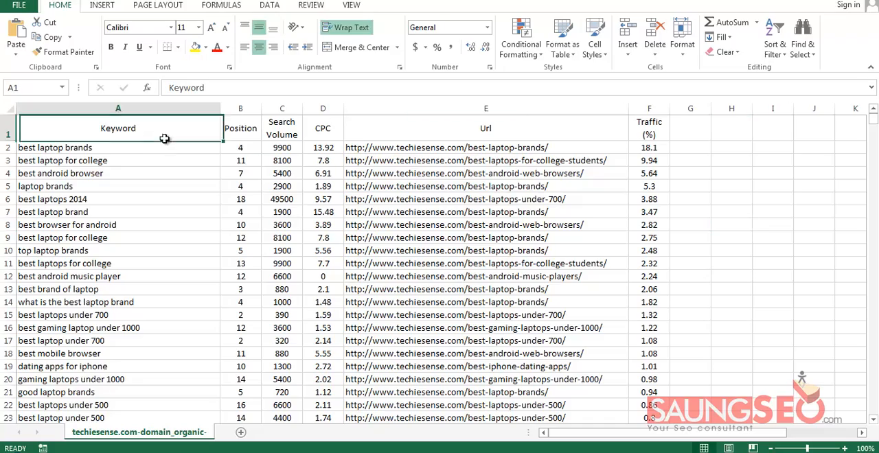
Skim the exported keyword list and add filters to the header row of the table
scroll(182, 165, down, 15)
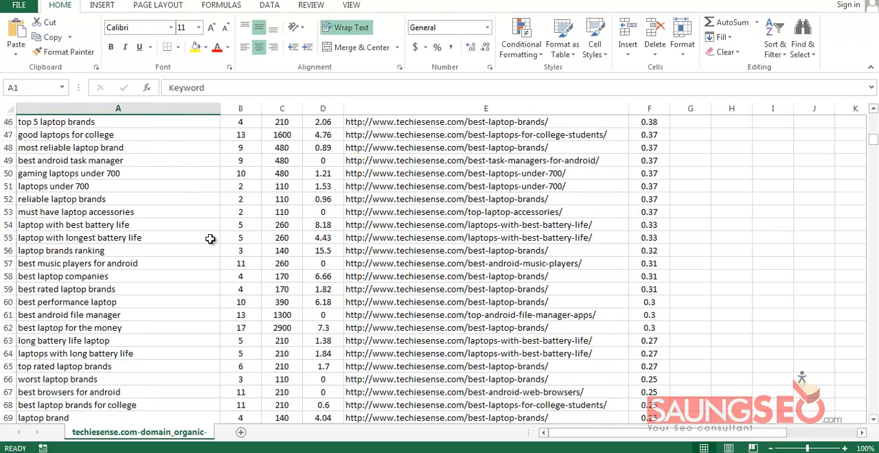
scroll(211, 239, up, 6)
scroll(211, 239, up, 9)
click(239, 162)
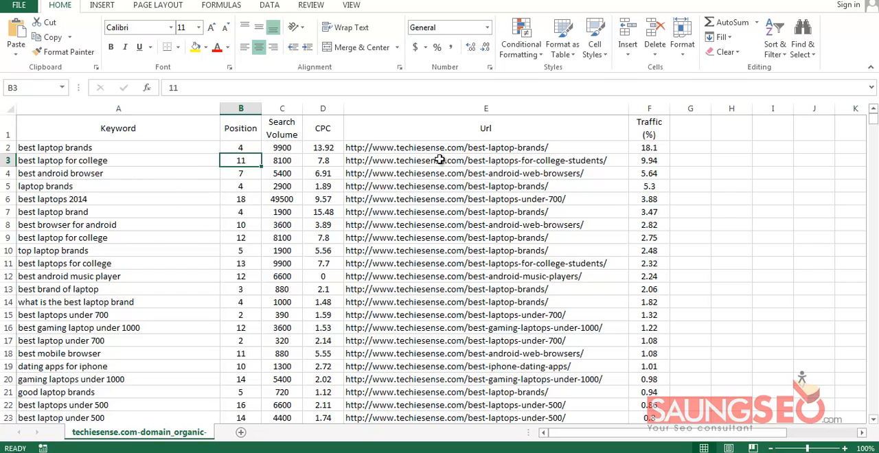
click(182, 147)
click(172, 123)
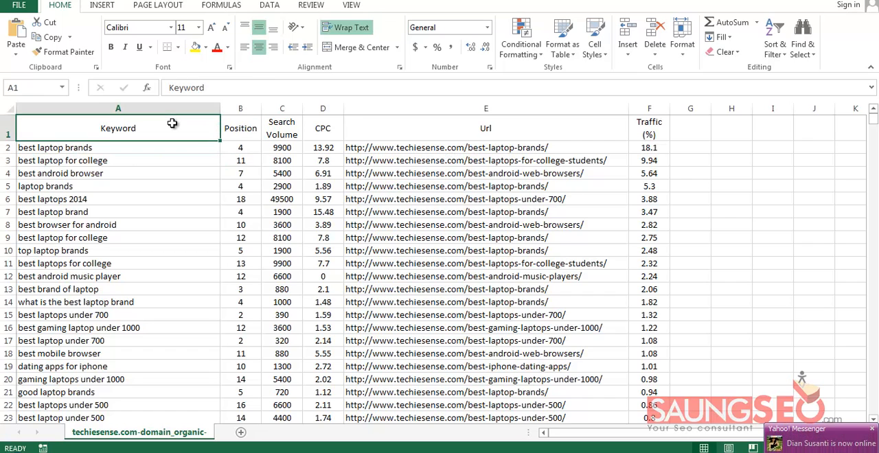
key(ctrl+shift+l)
click(124, 213)
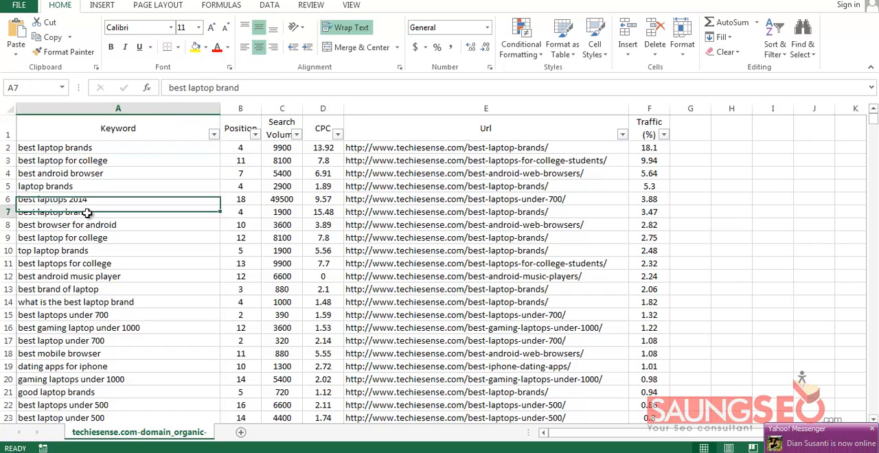
Look over the first keywords in the list, the Keyword column's sort and filter options, and the Url header
click(197, 146)
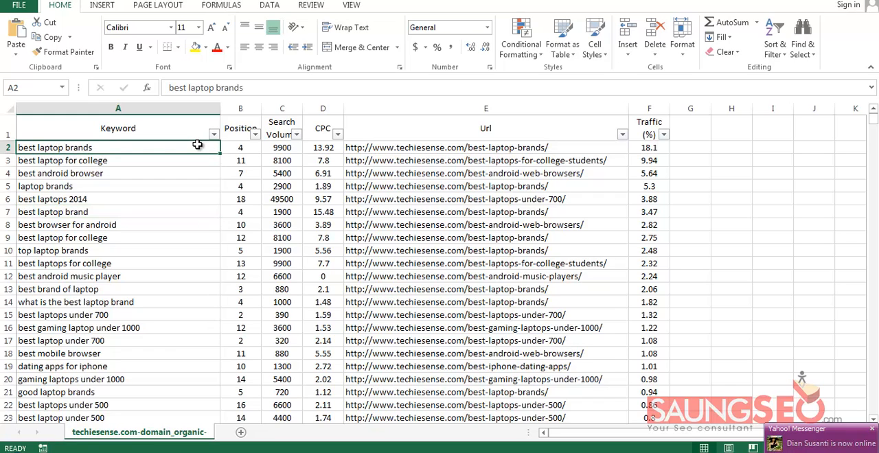
click(201, 171)
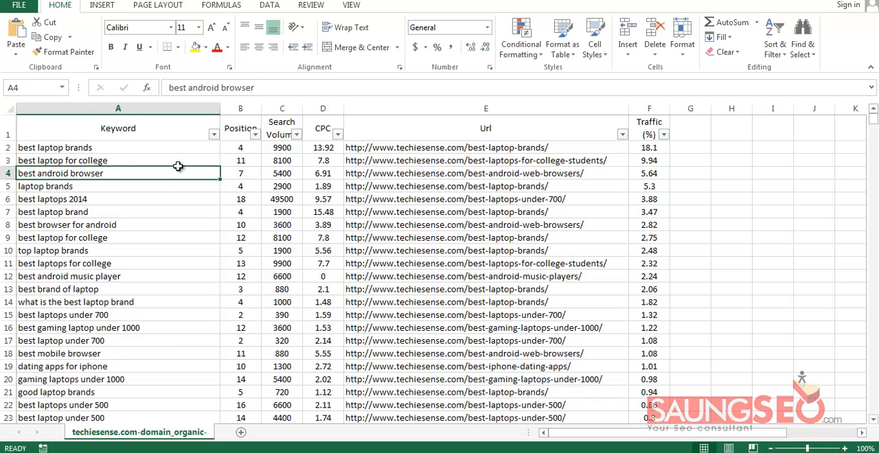
drag(185, 149, 182, 250)
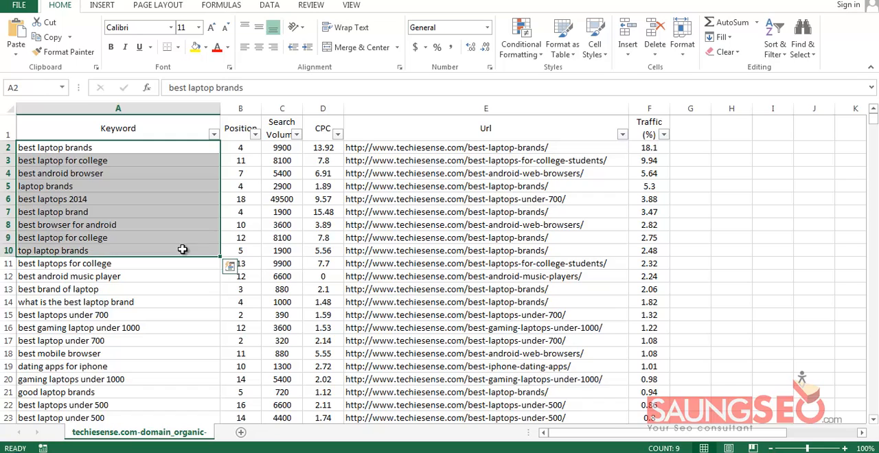
click(185, 274)
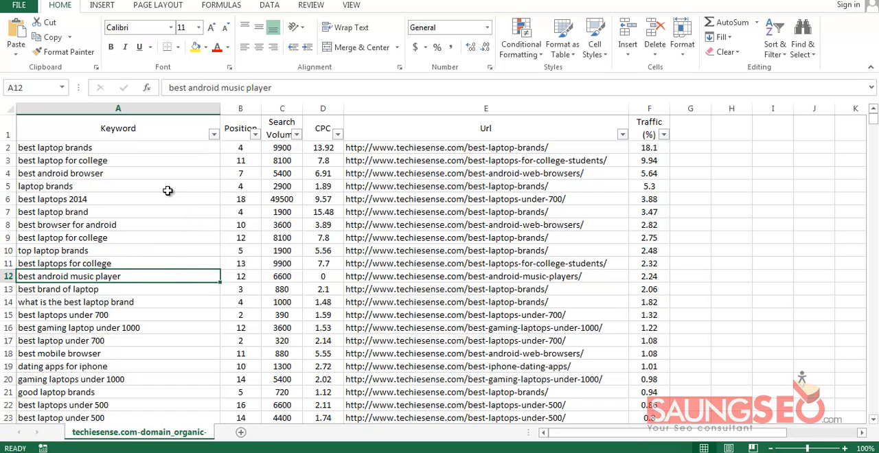
click(166, 145)
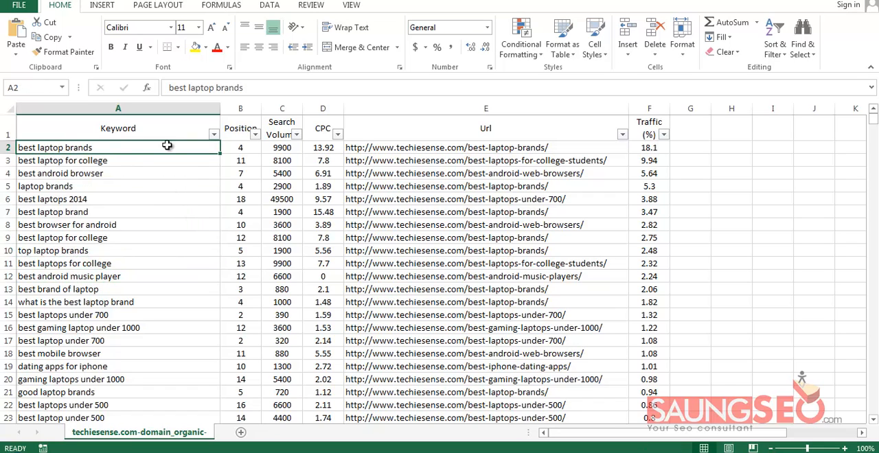
click(213, 134)
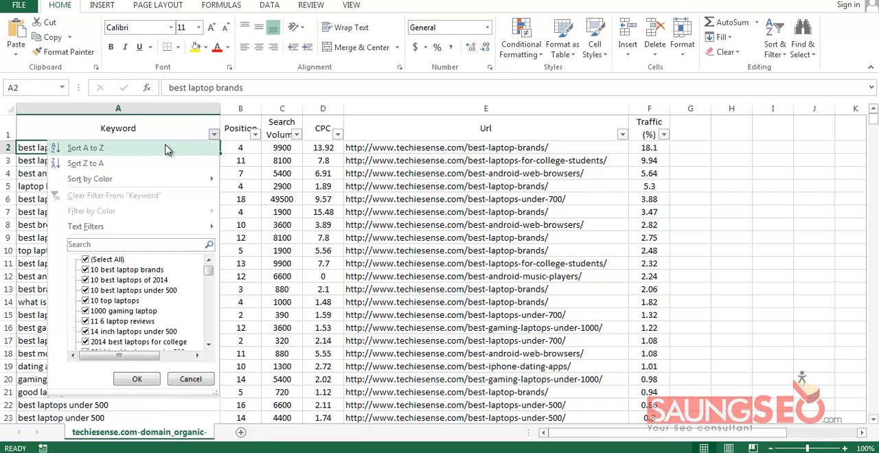
click(31, 175)
click(32, 176)
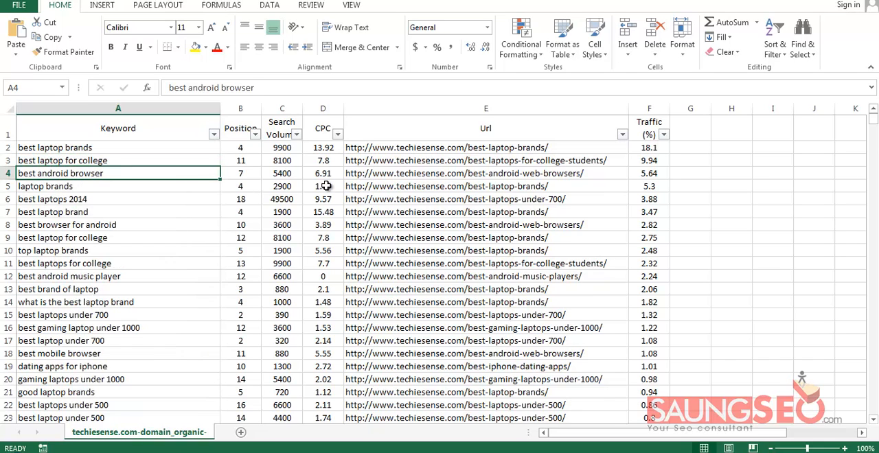
click(469, 125)
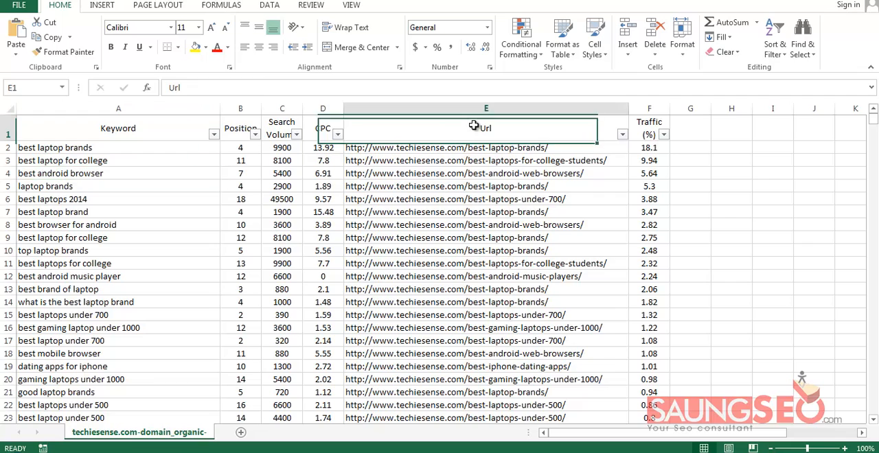
click(198, 161)
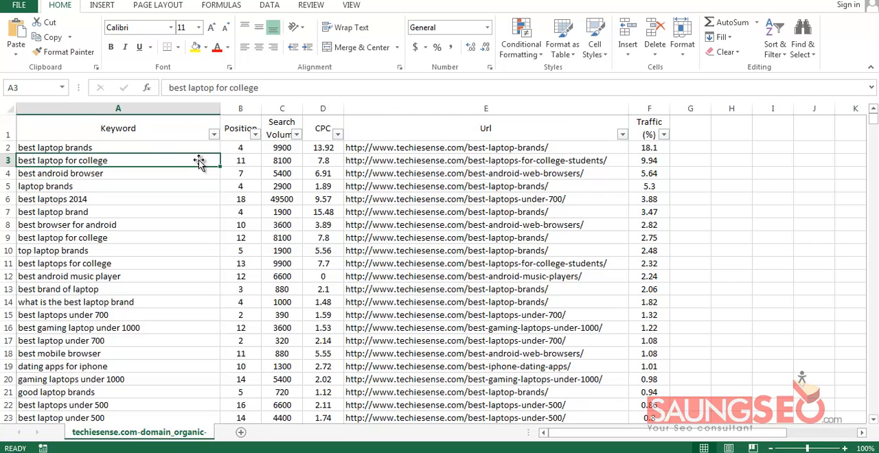
click(481, 132)
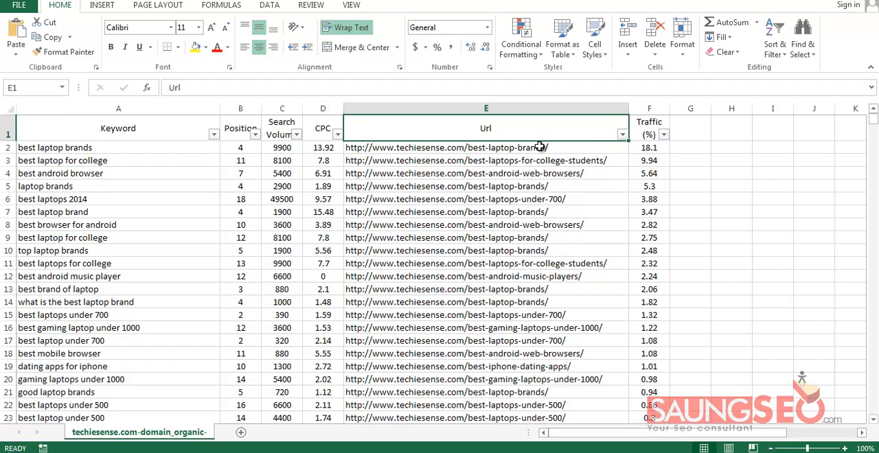
Sort the table by Keyword from A to Z and skim the first keywords of the sorted list
click(213, 135)
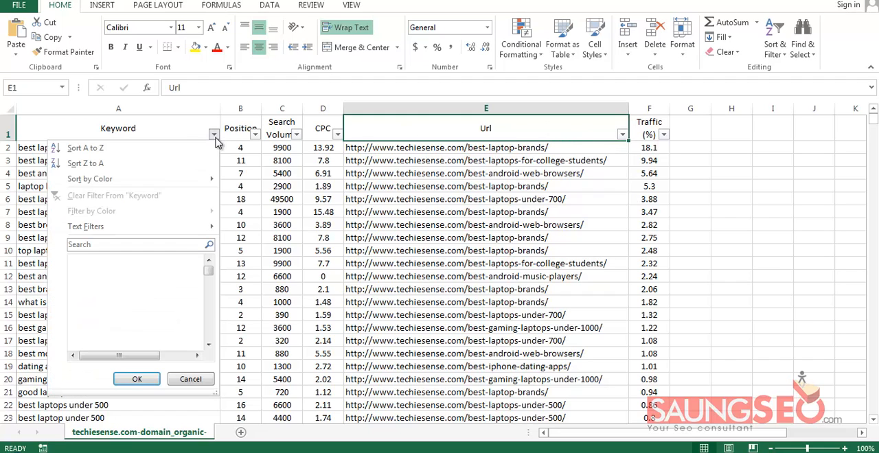
click(85, 148)
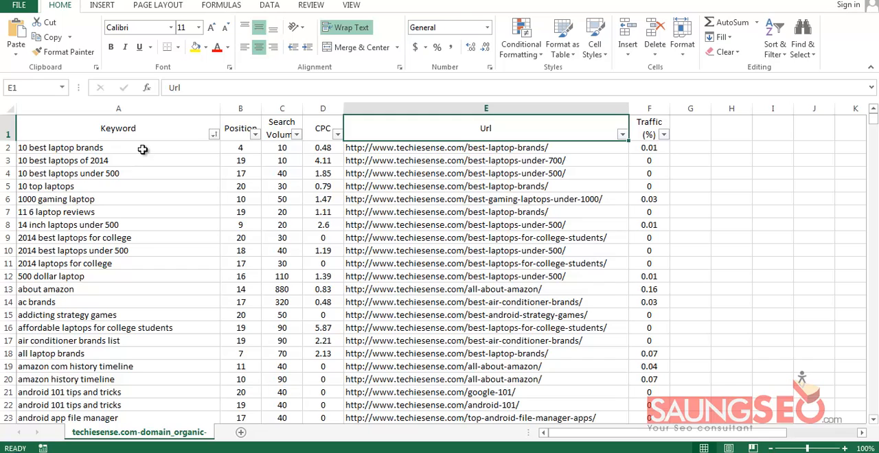
drag(143, 149, 147, 200)
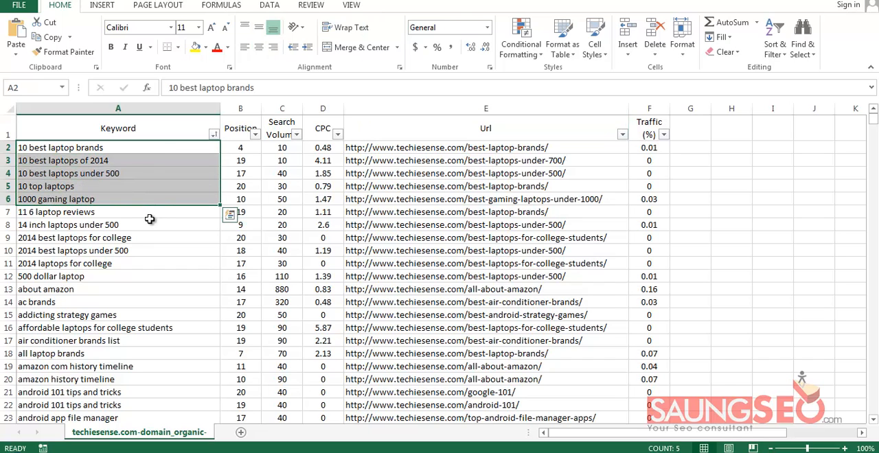
click(151, 224)
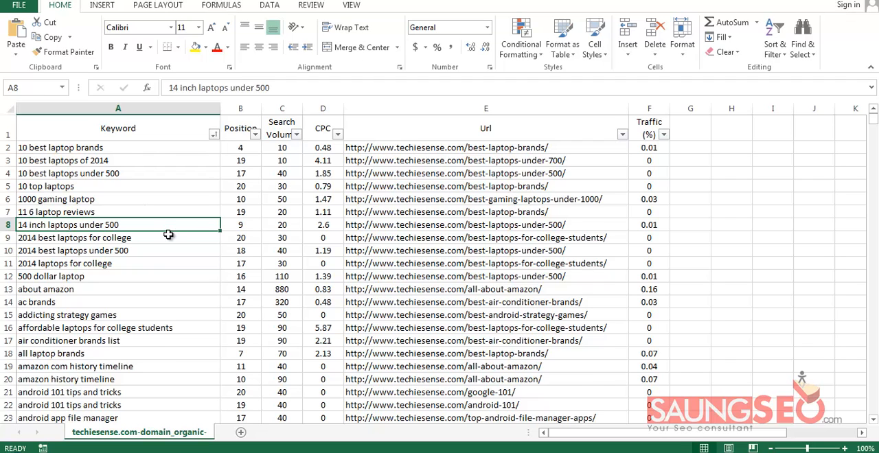
scroll(168, 235, down, 2)
scroll(168, 237, up, 2)
Sort the whole table by the Url column from A to Z so that keywords are grouped by page
click(481, 129)
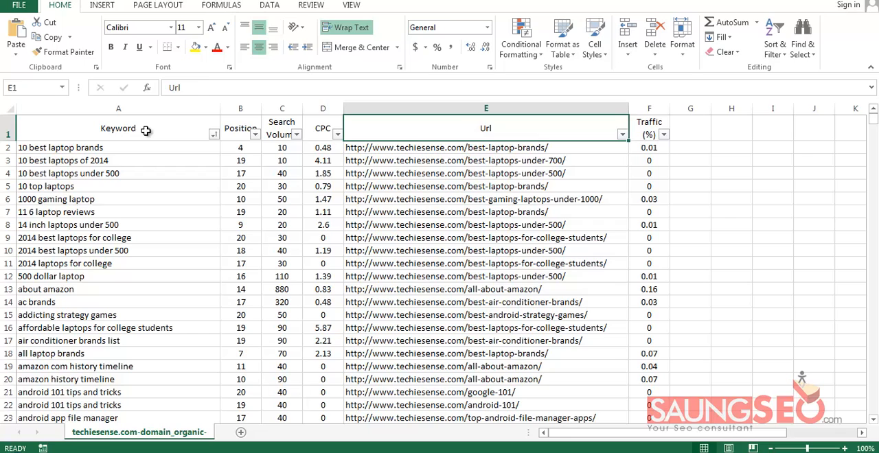
drag(146, 131, 652, 128)
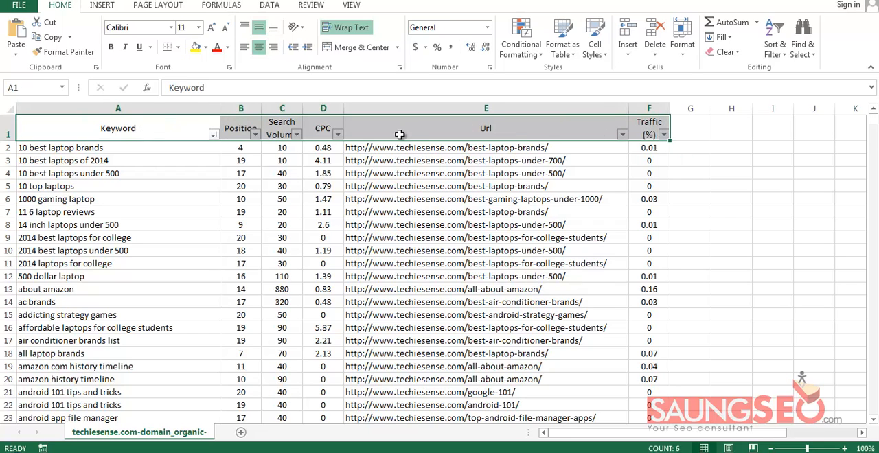
click(512, 125)
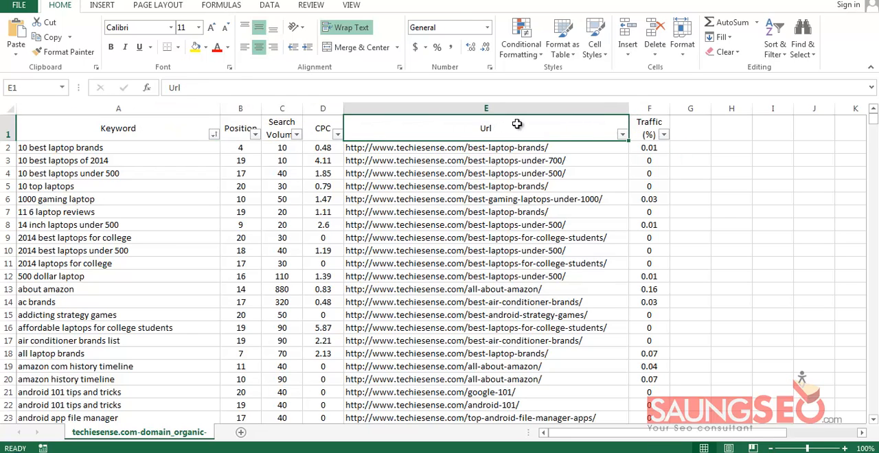
click(622, 135)
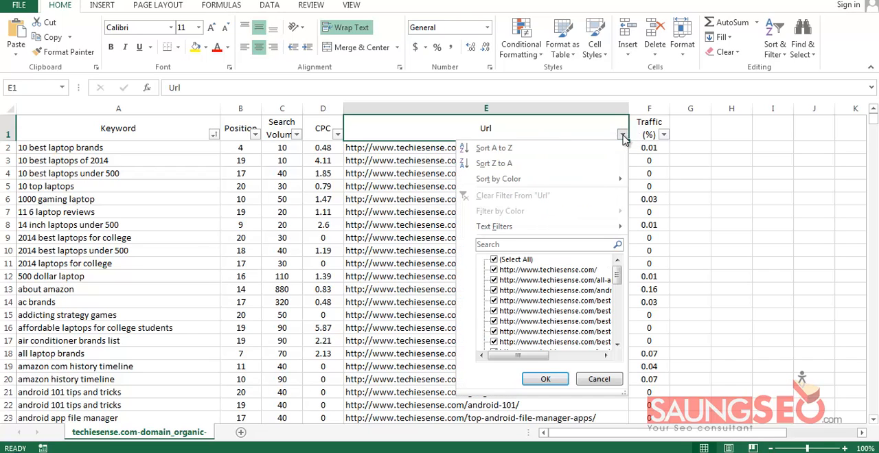
click(494, 148)
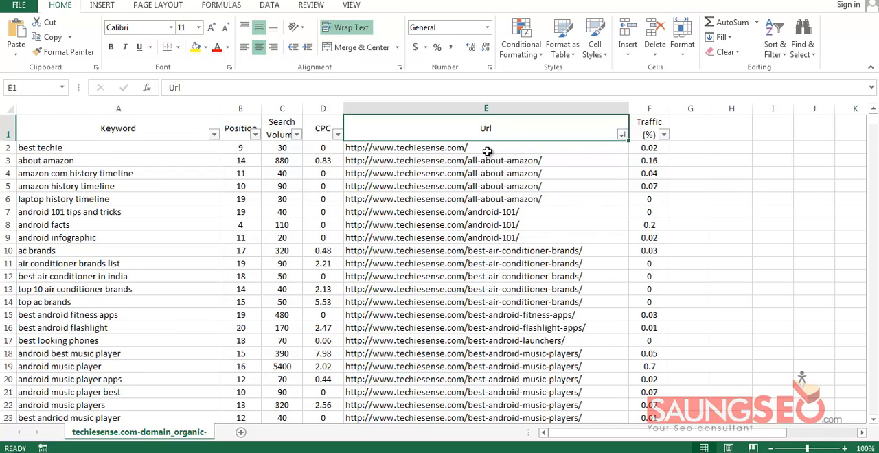
Fill the homepage row "best techie" (A2:F2) with a custom dark blue from the standard colour palette
click(522, 148)
click(133, 150)
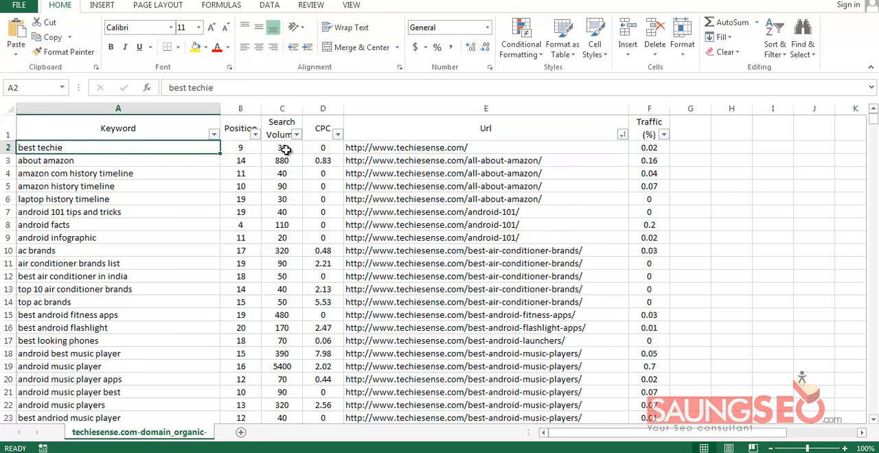
click(509, 149)
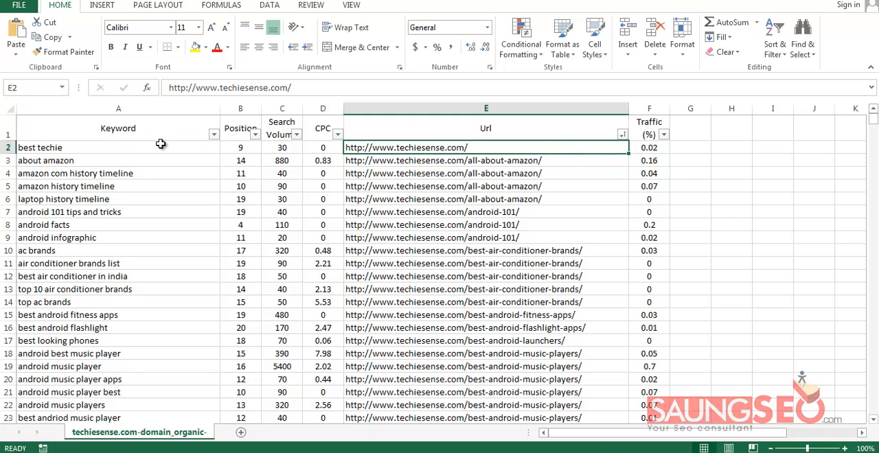
drag(161, 144, 649, 145)
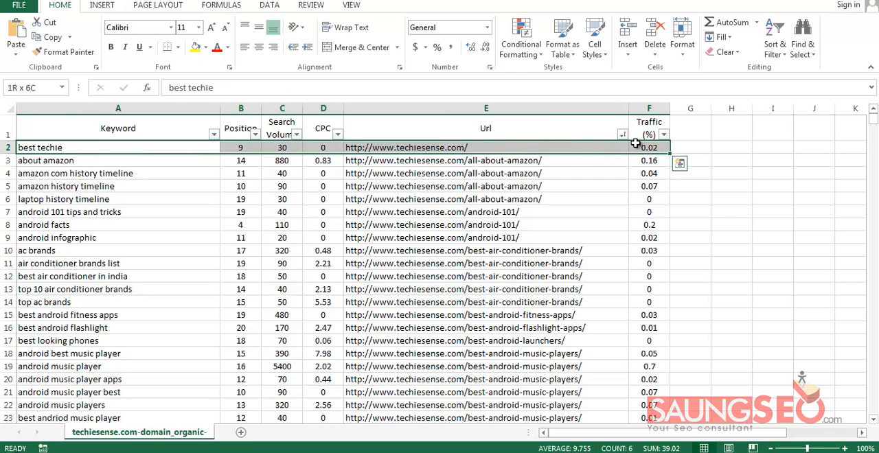
click(205, 47)
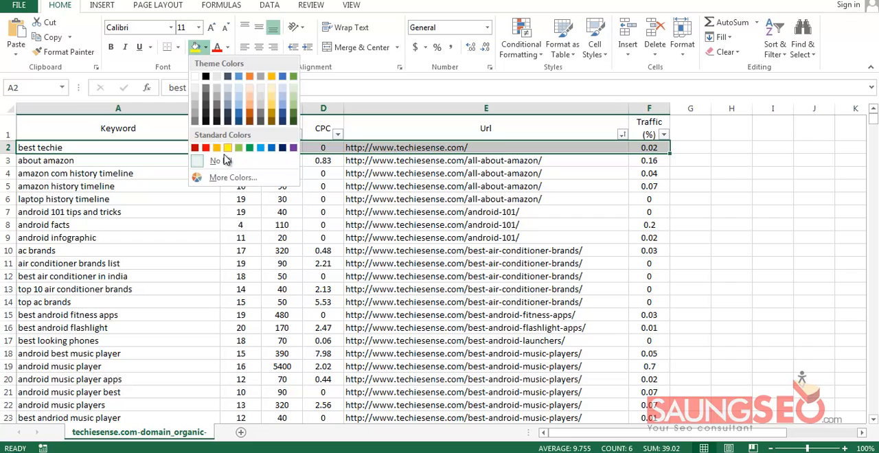
click(234, 178)
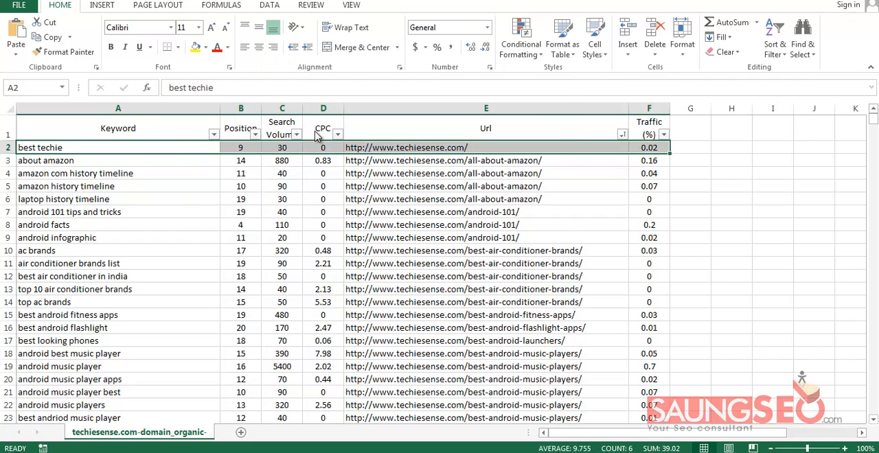
click(401, 133)
click(535, 98)
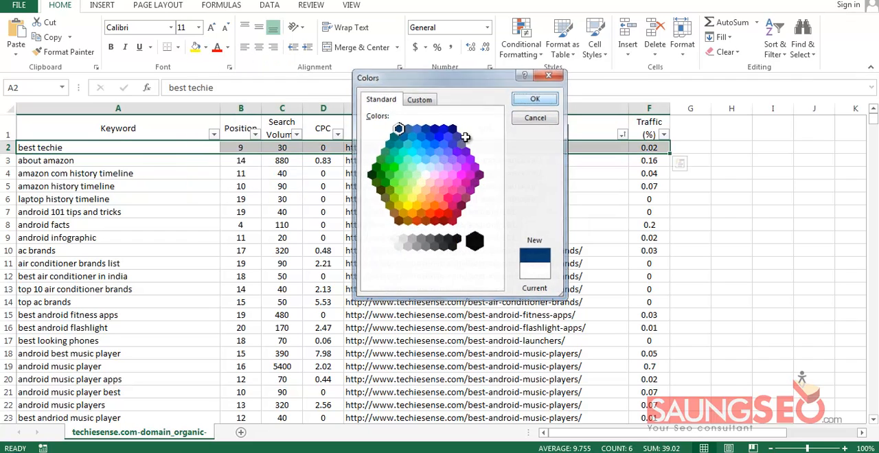
click(206, 198)
Compare the keywords, search volumes and URLs of the all-about-amazon group in rows 3 to 6
drag(184, 156, 656, 200)
drag(549, 160, 549, 199)
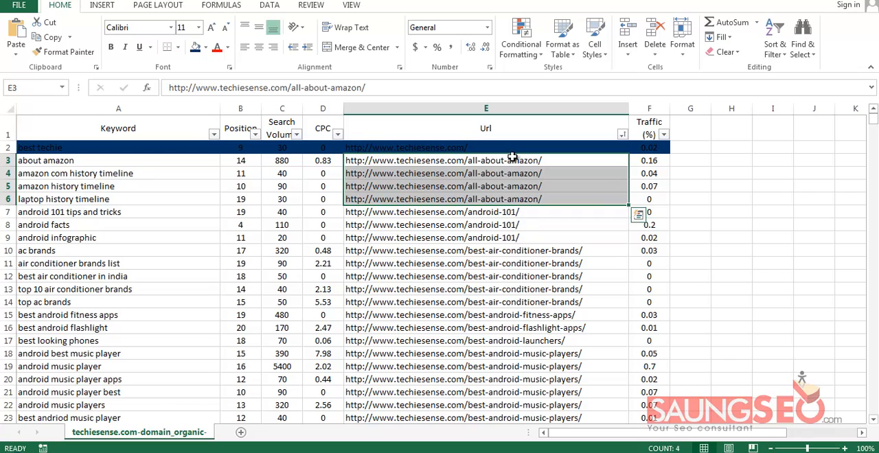
drag(152, 162, 156, 203)
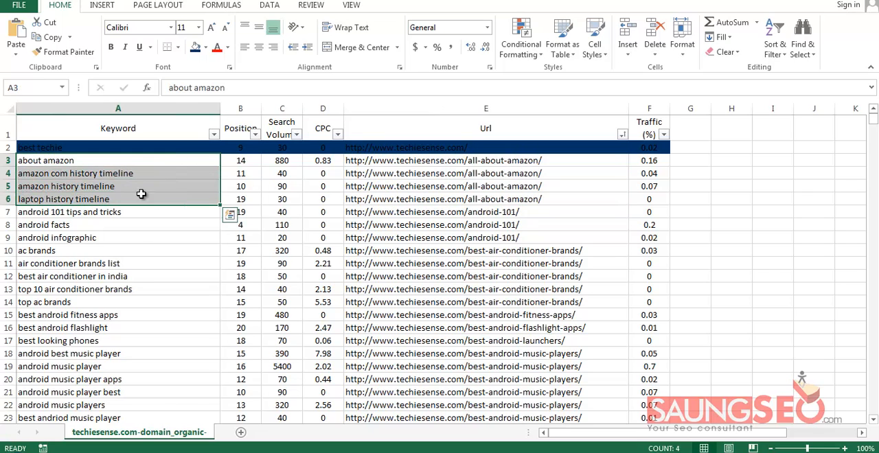
drag(560, 159, 555, 193)
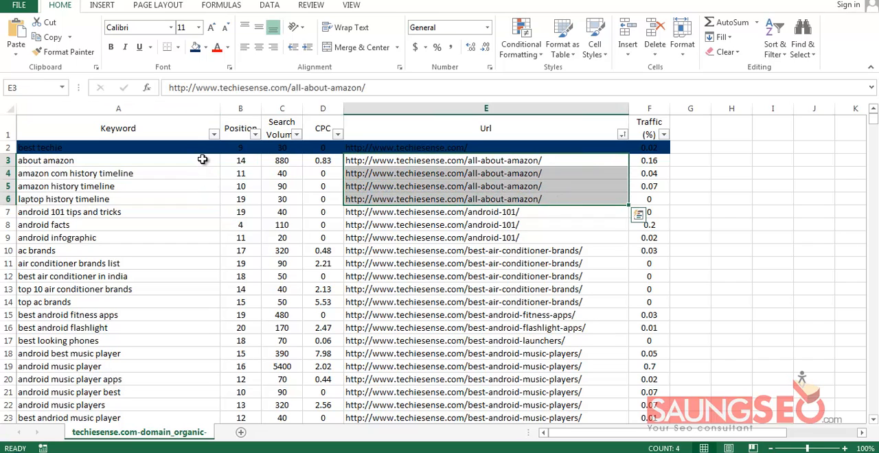
drag(202, 160, 203, 200)
click(203, 199)
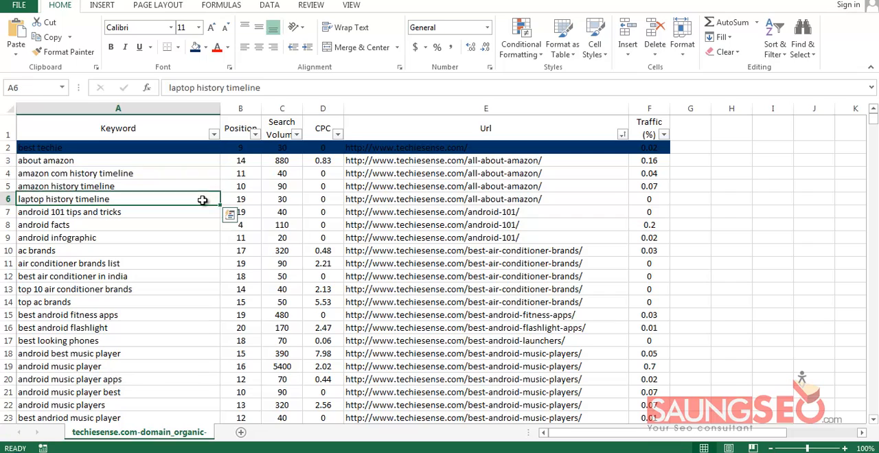
drag(287, 162, 289, 199)
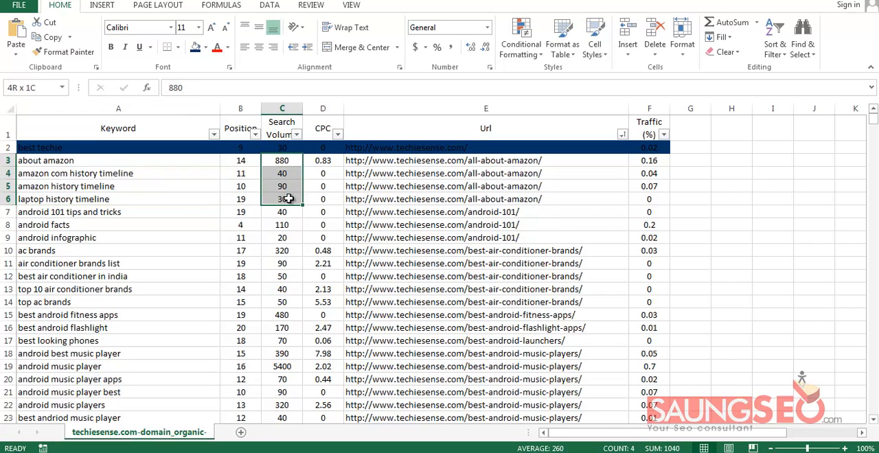
drag(176, 199, 179, 163)
click(571, 199)
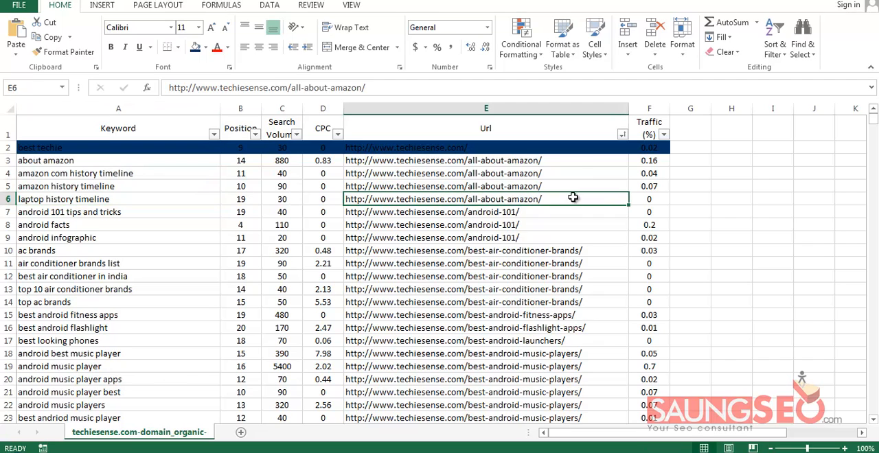
click(569, 160)
Fill the all-about-amazon rows (A3:F6) with a medium blue, lighter than the homepage row's fill
drag(103, 159, 666, 200)
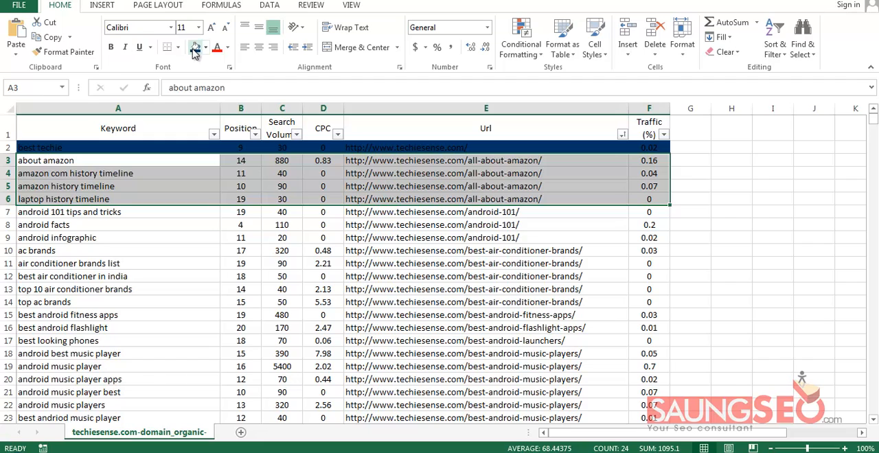
click(205, 46)
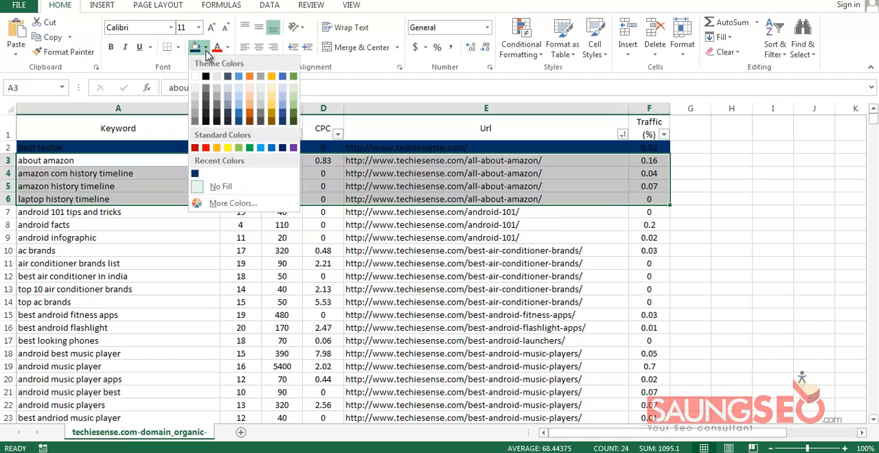
click(220, 204)
click(410, 134)
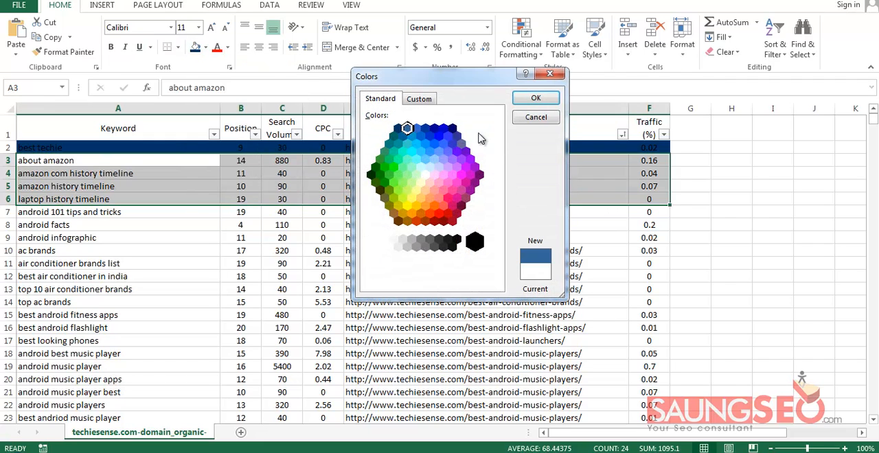
click(535, 97)
click(357, 276)
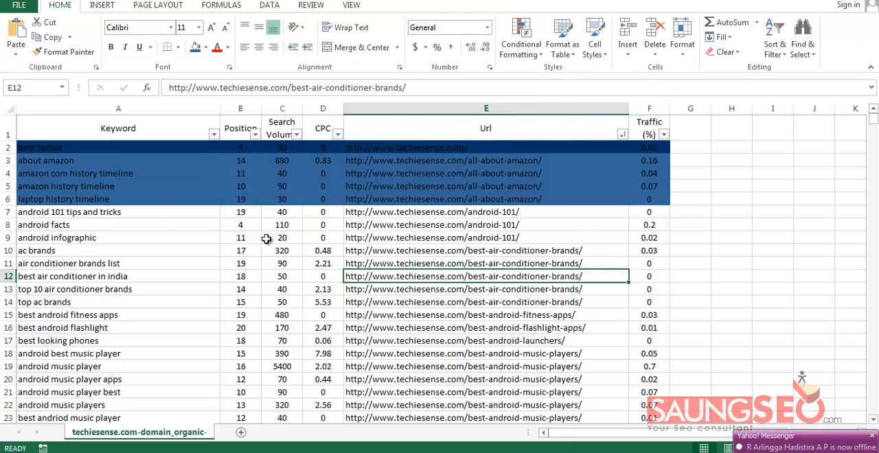
Look through the URL-sorted keyword list to see how many keywords each page ranks for, including the Android music player and web browser pages
scroll(433, 275, down, 17)
scroll(434, 274, up, 9)
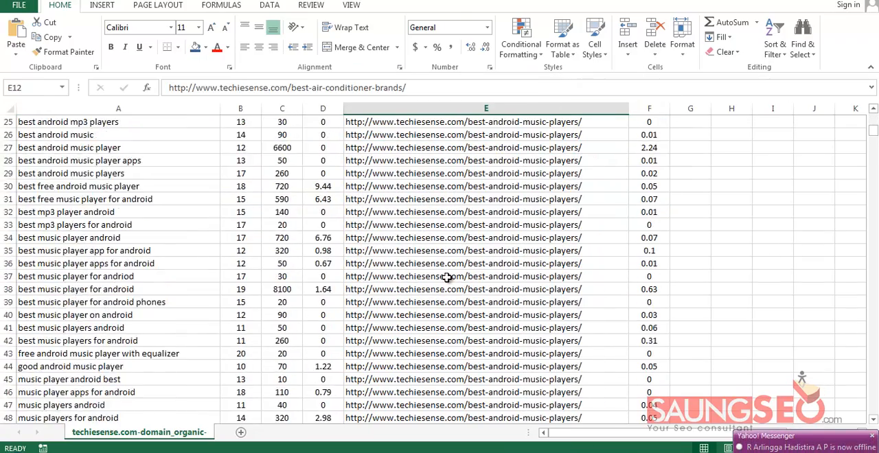
scroll(189, 257, up, 5)
scroll(196, 268, down, 20)
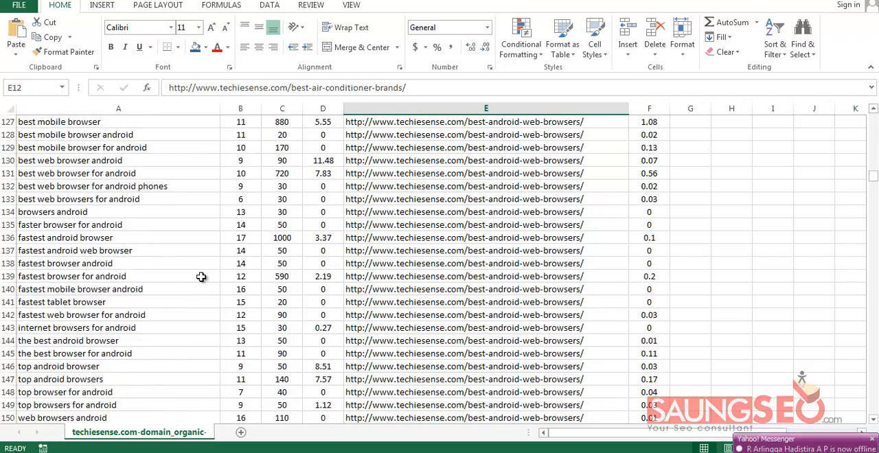
scroll(201, 276, down, 16)
drag(874, 205, 874, 118)
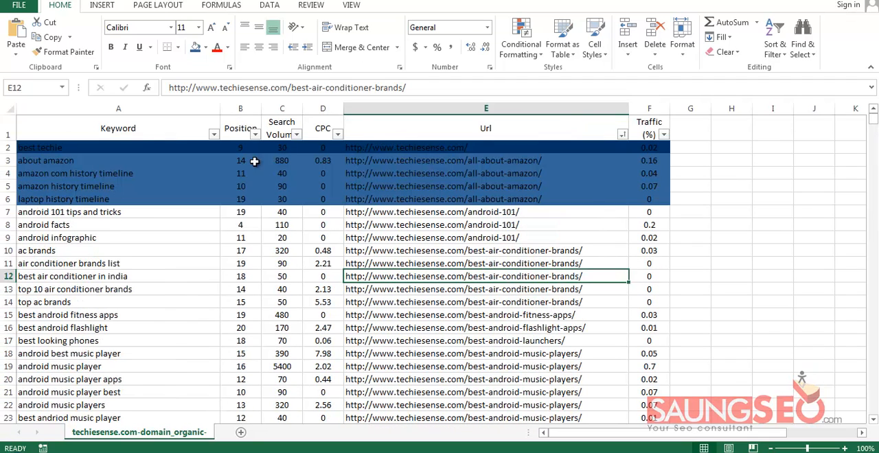
Switch to the finished Keyword-techiesense.com workbook and examine its page colour groups, including the android facts row and its android-101 URL
click(437, 452)
click(387, 401)
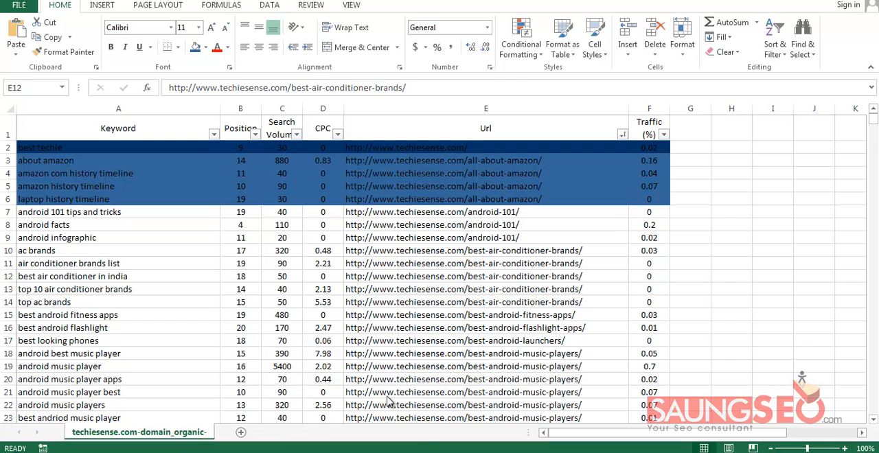
click(401, 416)
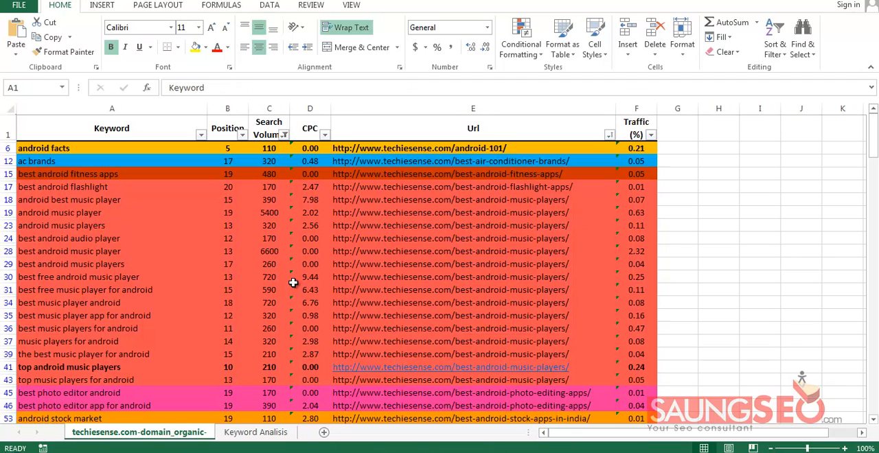
click(175, 213)
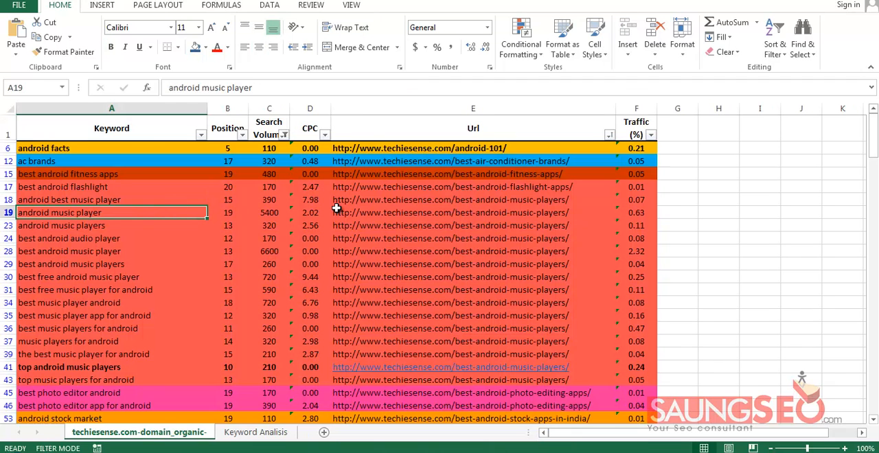
scroll(337, 208, down, 2)
scroll(236, 216, up, 2)
scroll(241, 215, down, 2)
scroll(252, 229, up, 2)
click(115, 148)
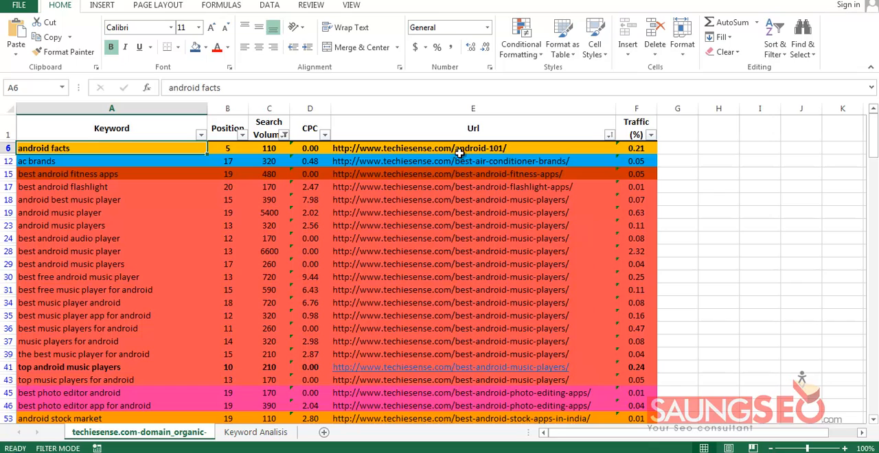
click(552, 150)
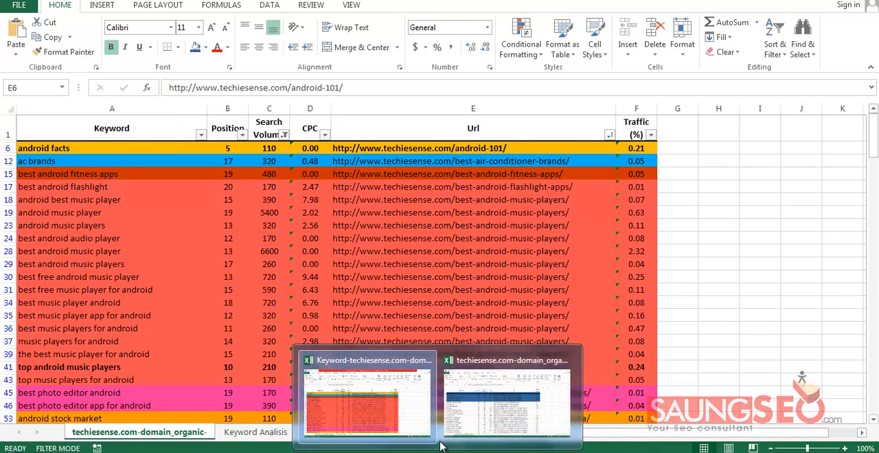
Return to the techiesense.com-domain_organic workbook and sort the table by Search Volume from smallest to largest
click(491, 401)
click(227, 254)
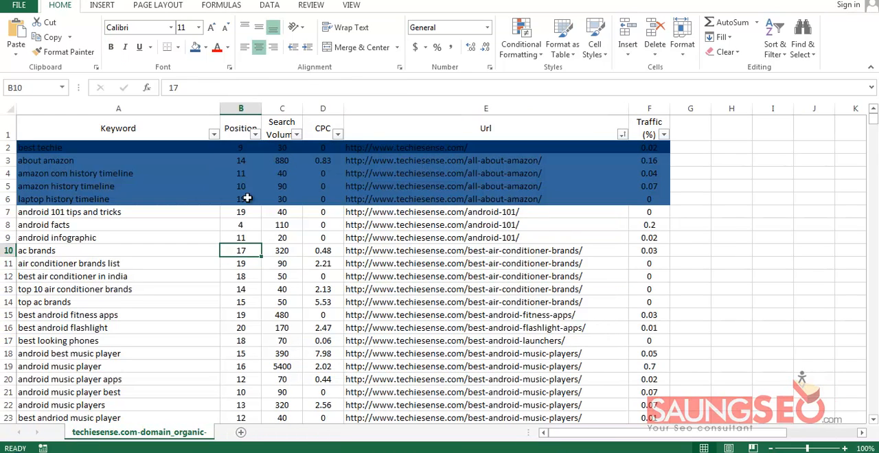
click(282, 158)
click(287, 147)
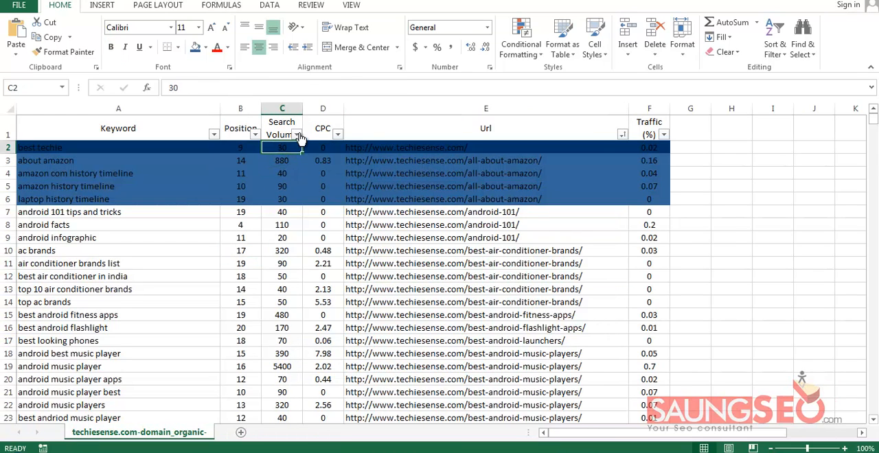
scroll(872, 186, down, 6)
drag(873, 131, 875, 120)
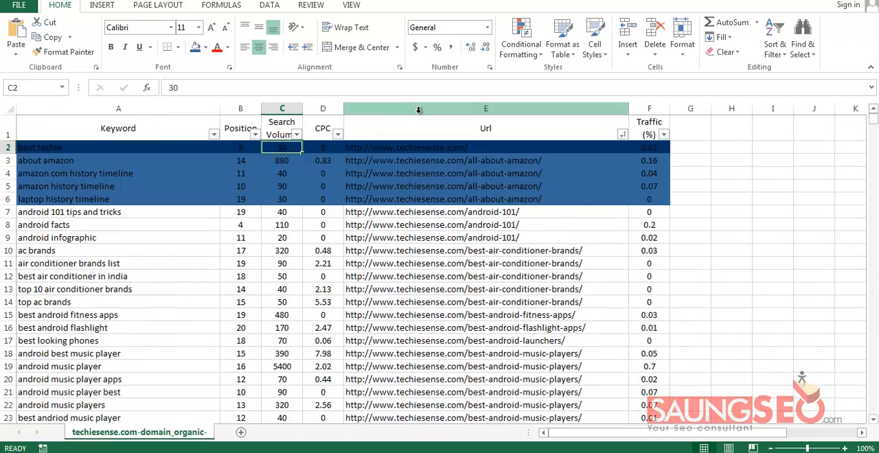
click(297, 135)
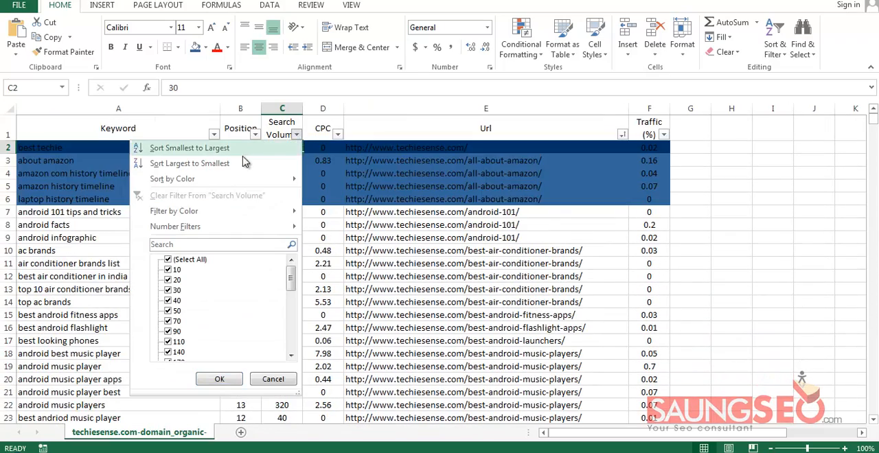
click(206, 148)
Delete rows 2 to 246, which hold the keywords with a search volume of 40 or less
drag(4, 147, 43, 315)
scroll(44, 316, down, 15)
scroll(43, 316, down, 20)
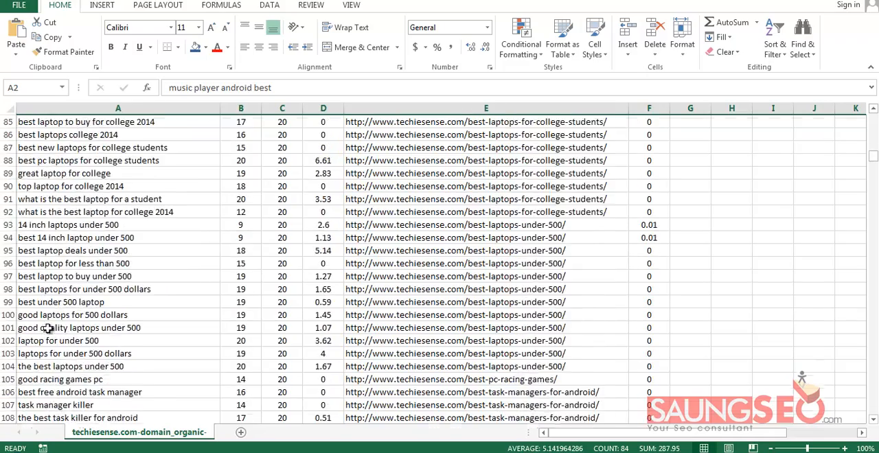
scroll(48, 328, down, 20)
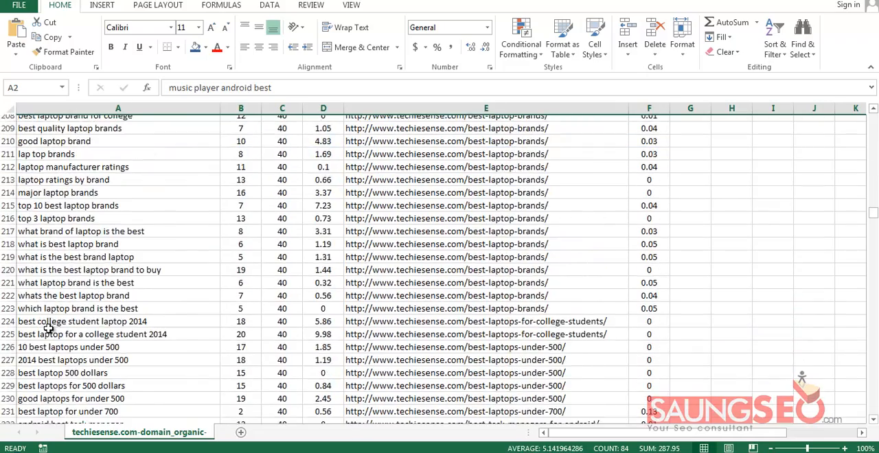
scroll(48, 328, up, 4)
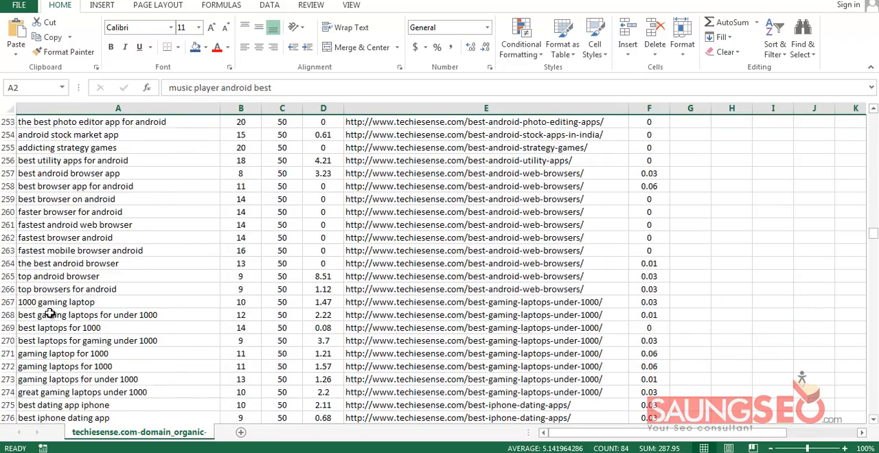
scroll(48, 329, up, 5)
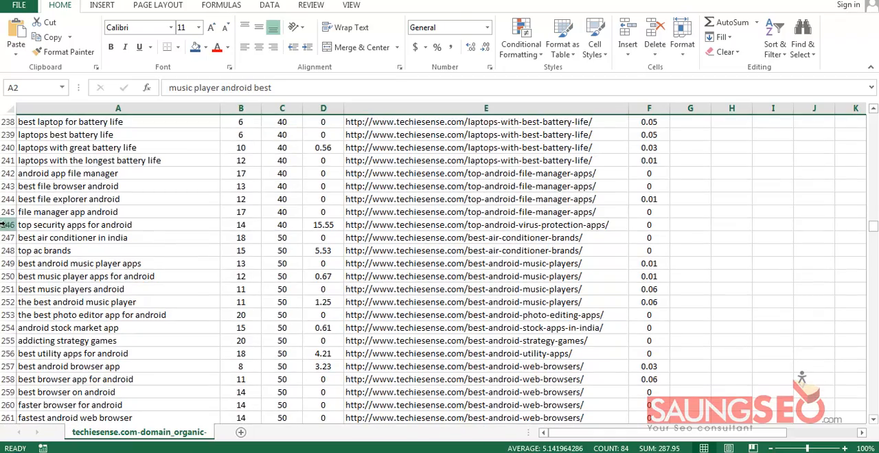
shift+click(8, 225)
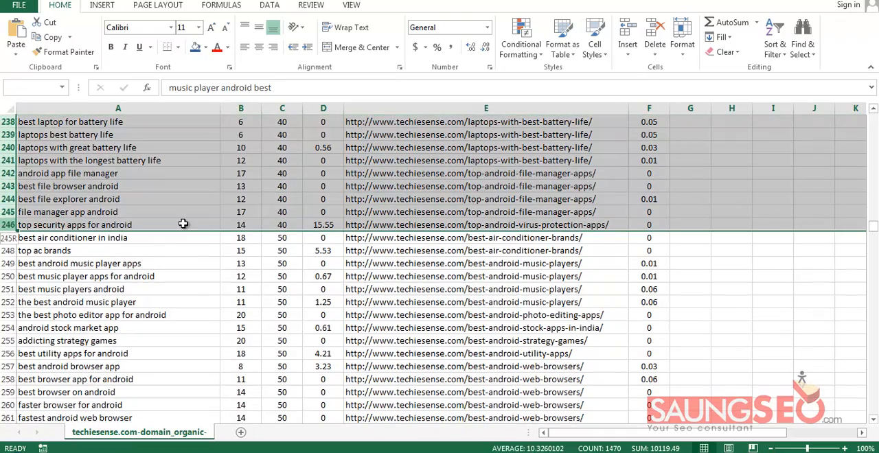
click(655, 35)
click(241, 173)
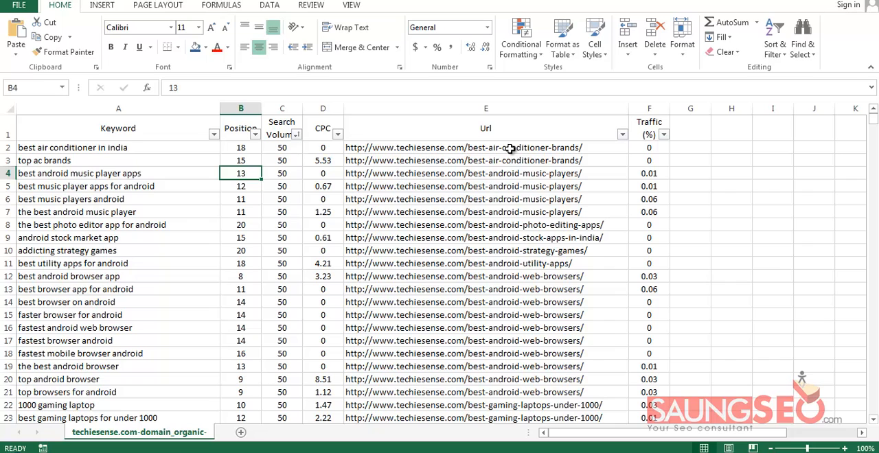
Sort the remaining keywords by the Url column from A to Z to group them by page again
click(623, 134)
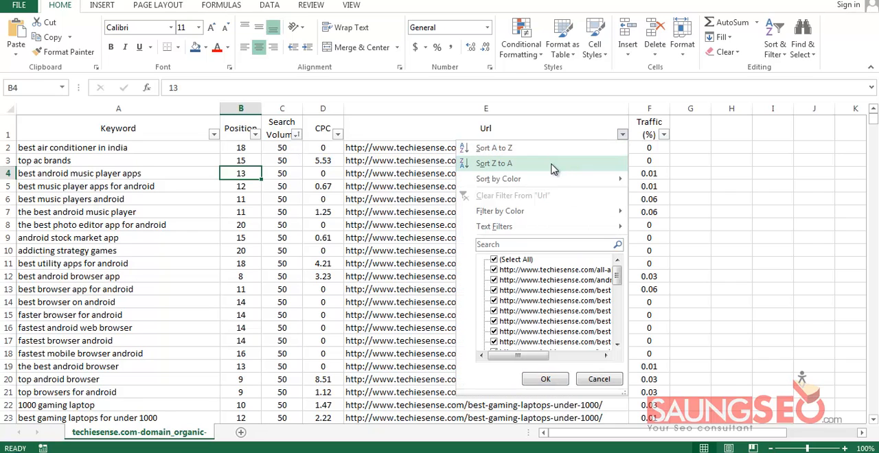
click(552, 156)
click(169, 175)
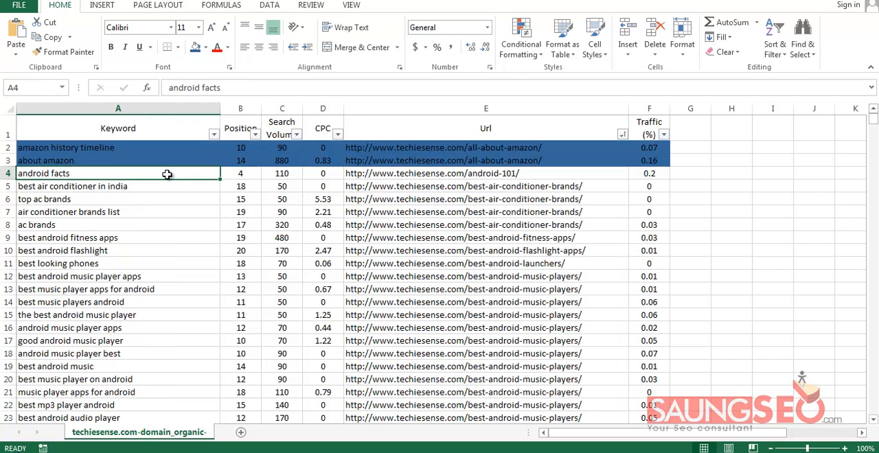
Check the Search Volume column and the volume of the android facts keyword
click(281, 122)
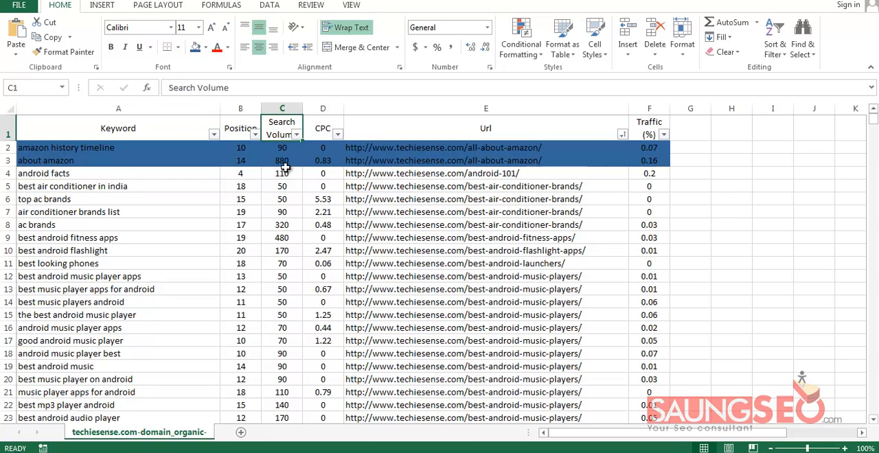
click(286, 175)
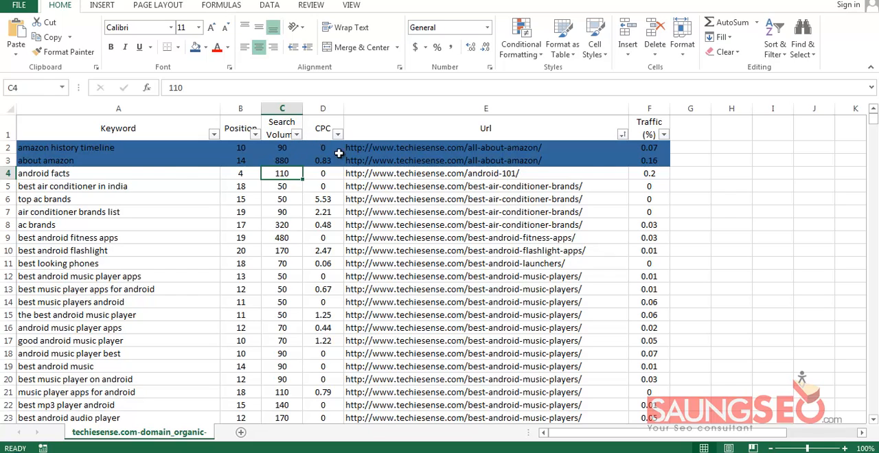
click(174, 175)
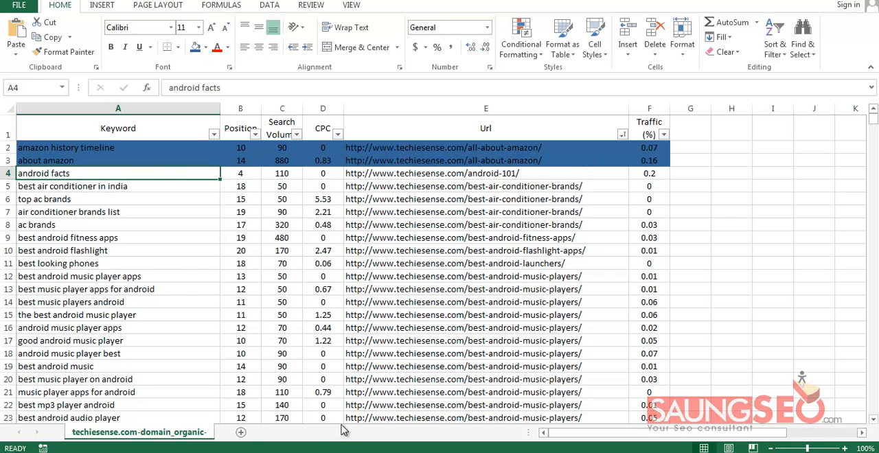
Switch to the finished Keyword-techiesense.com workbook and examine the URLs of its red group, rows 17 to 43
click(367, 405)
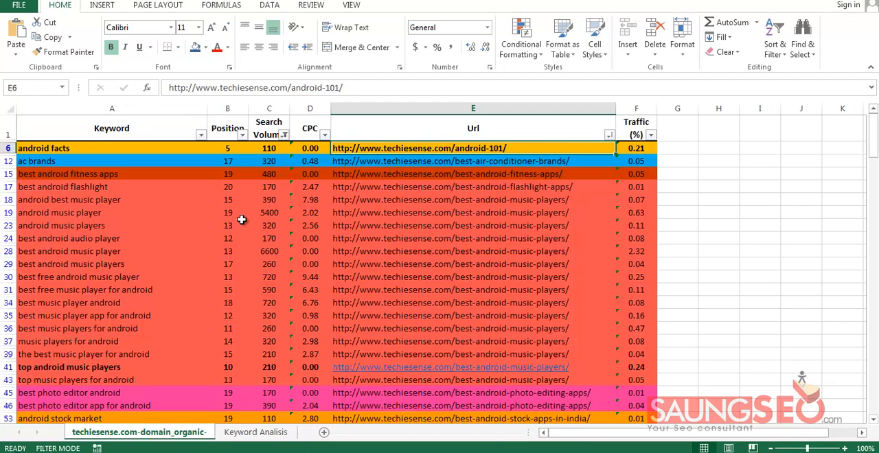
click(515, 129)
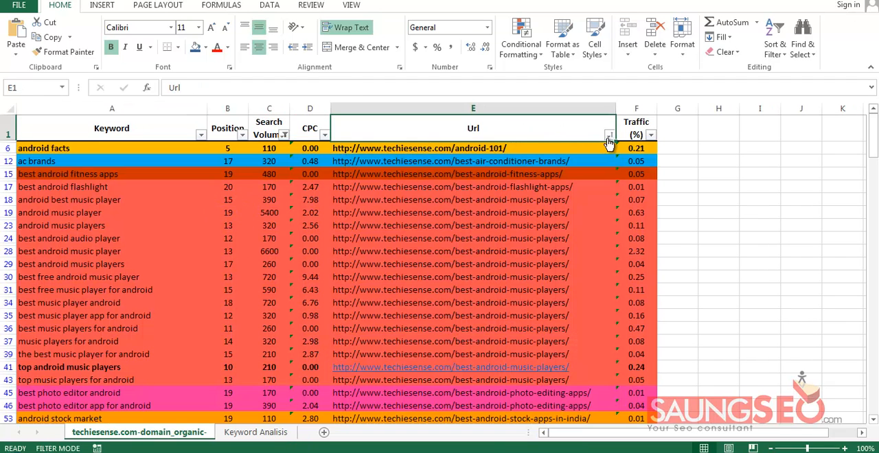
click(510, 148)
click(512, 186)
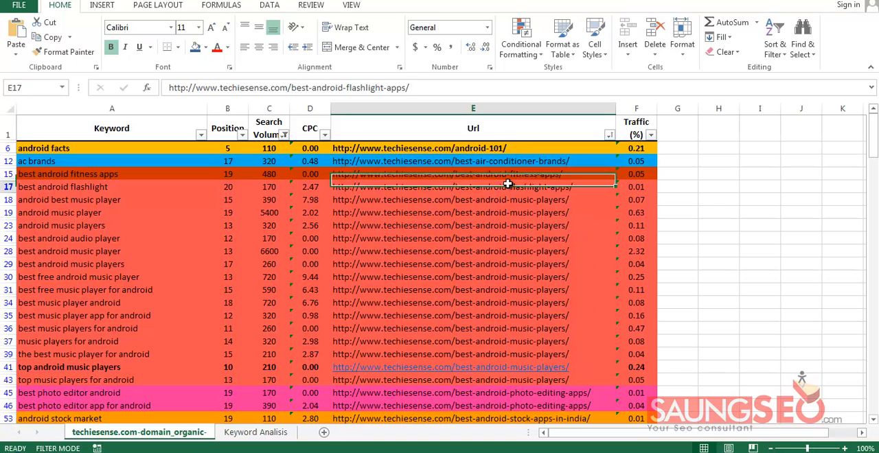
drag(514, 190, 515, 380)
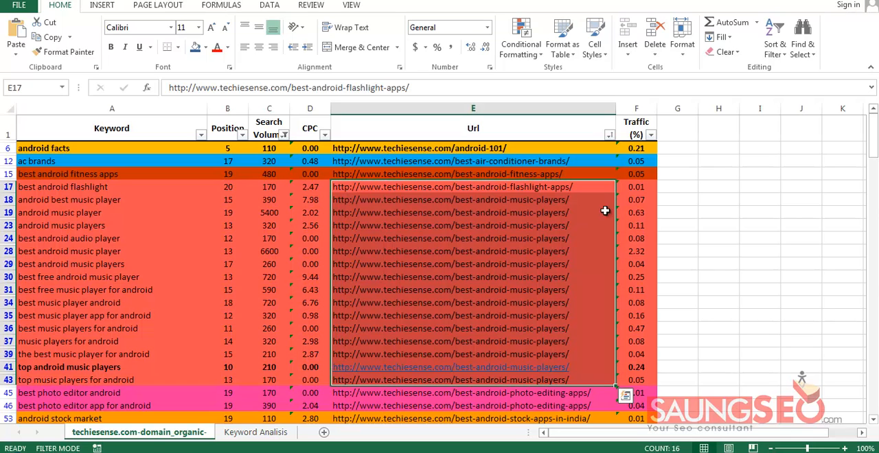
click(587, 186)
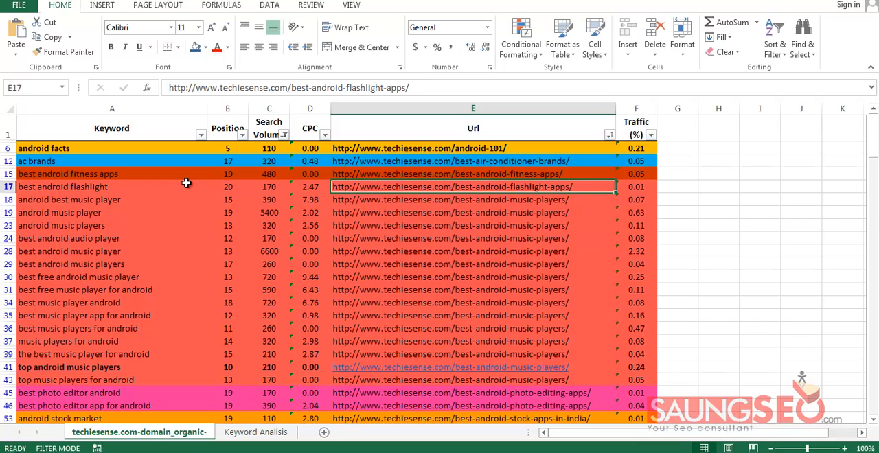
Compare the keywords, positions and URLs within the red group to see which keywords rank with the best-android-music-players page
drag(187, 183, 180, 380)
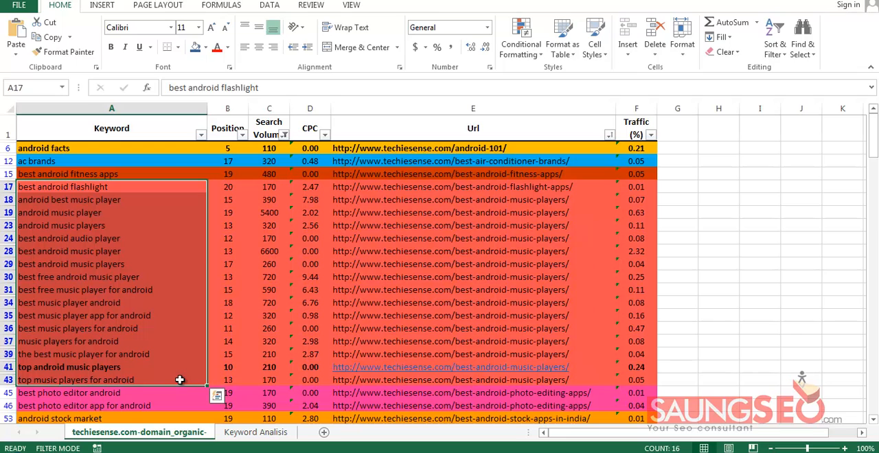
drag(232, 380, 240, 185)
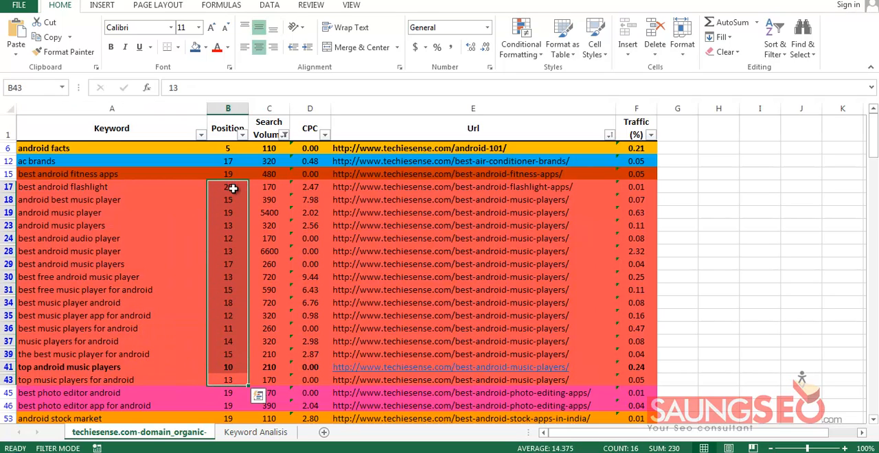
click(233, 187)
drag(163, 187, 161, 384)
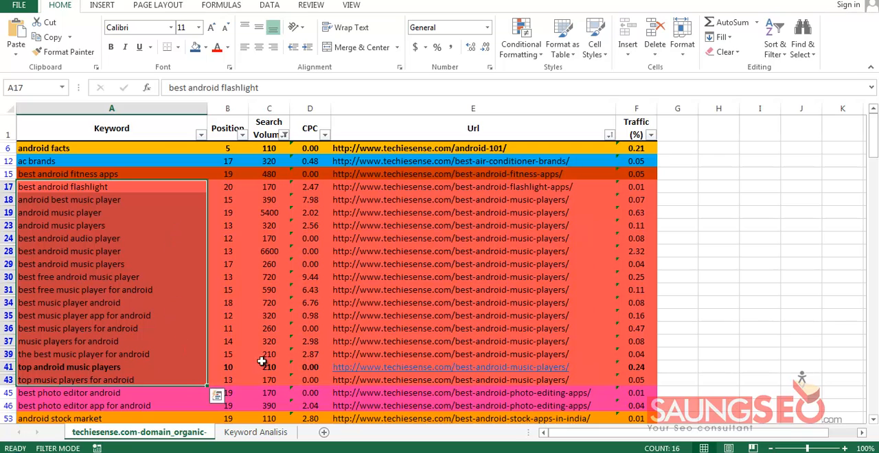
drag(582, 380, 588, 185)
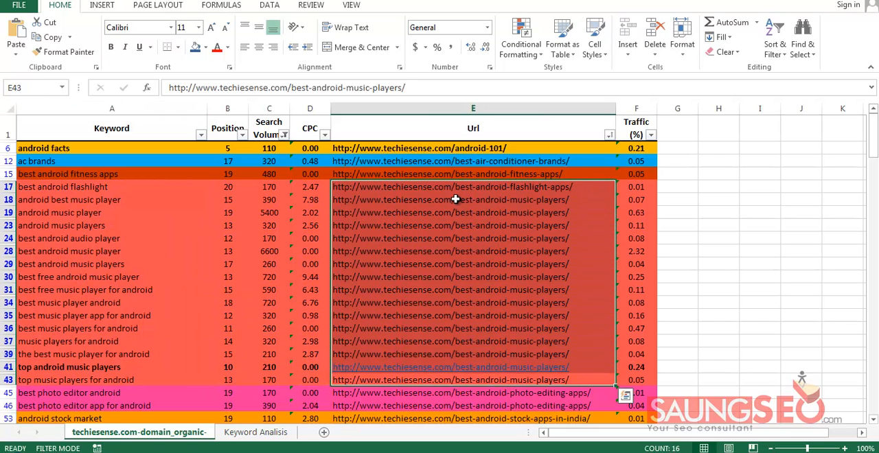
click(506, 210)
Look through the colour-coded URL groups down the sheet, from the music player keywords to the laptop brand keywords
scroll(481, 227, down, 2)
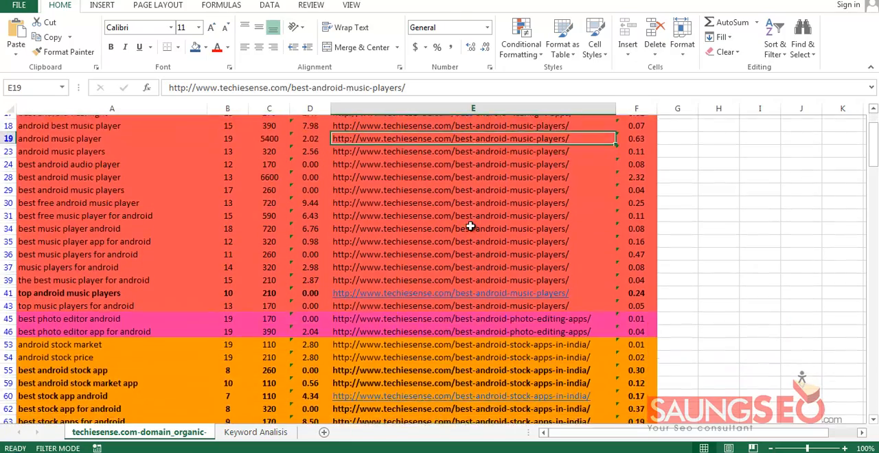
scroll(480, 230, up, 3)
scroll(303, 268, down, 15)
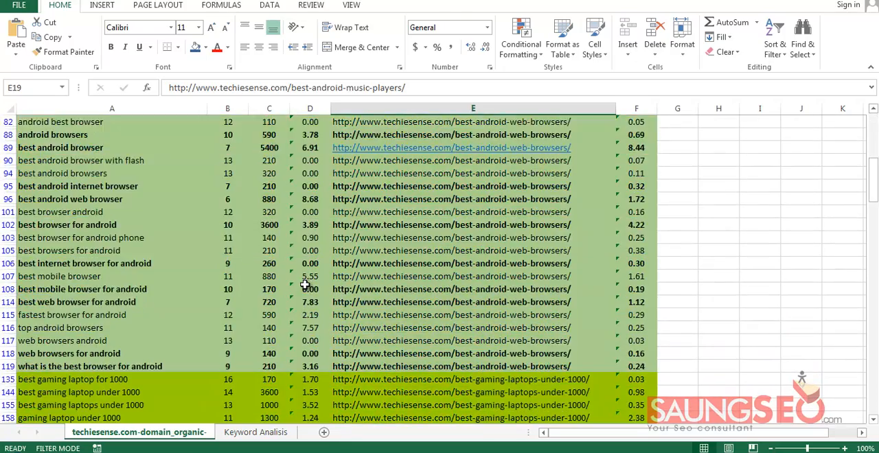
scroll(305, 284, down, 20)
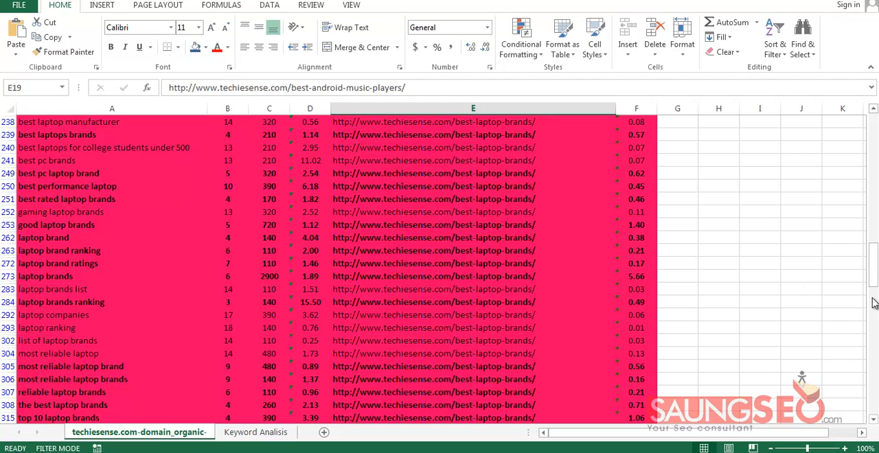
drag(873, 271, 872, 124)
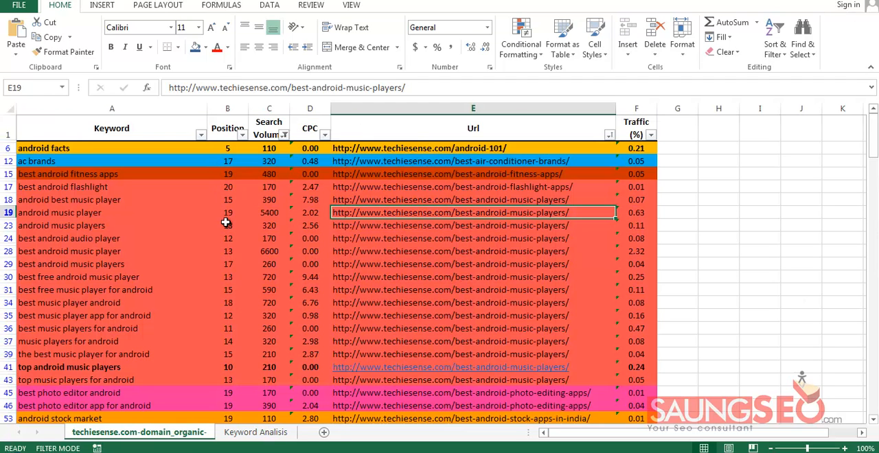
Sort the keyword table by the Position column from smallest to largest
click(242, 136)
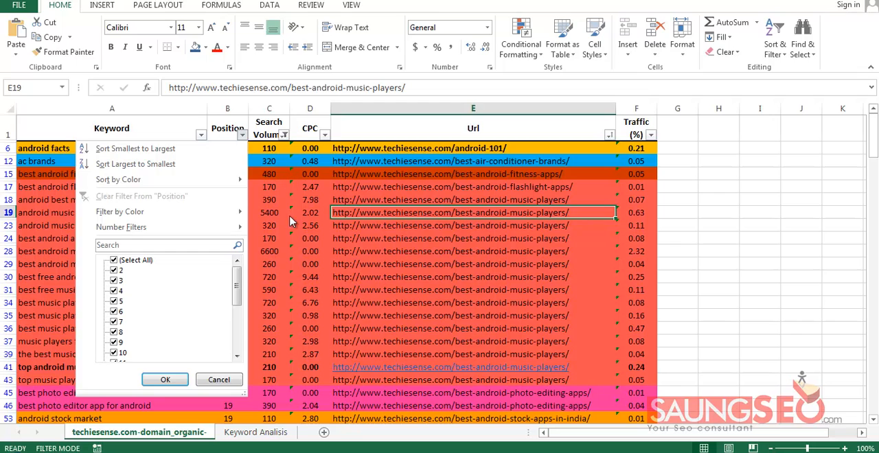
key(Escape)
click(228, 128)
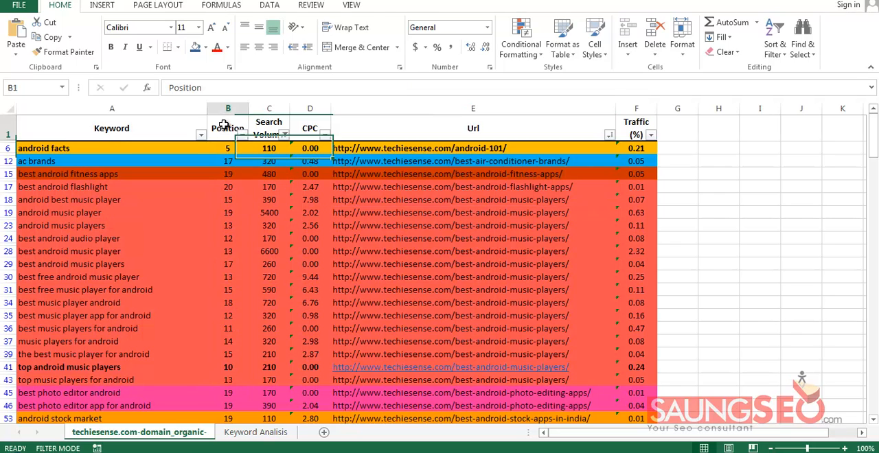
click(417, 203)
click(501, 187)
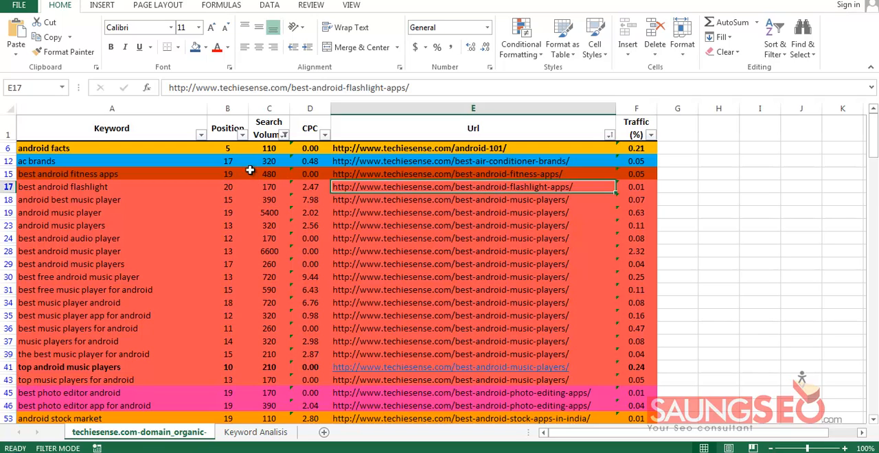
click(242, 135)
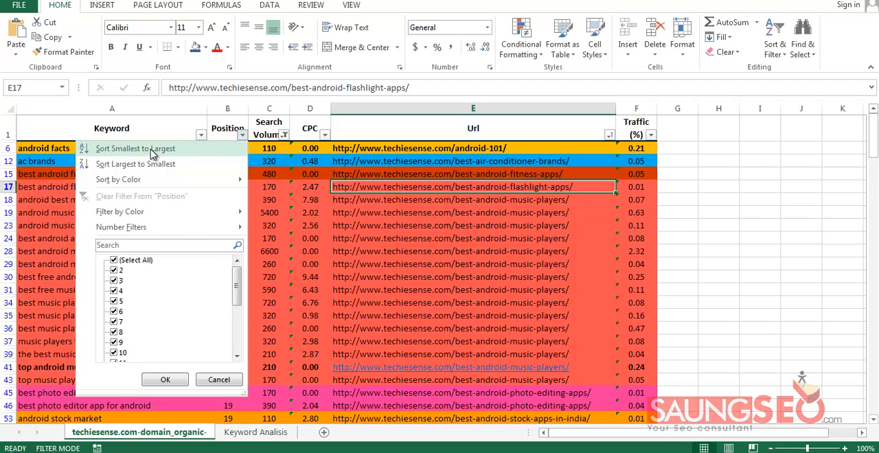
click(173, 151)
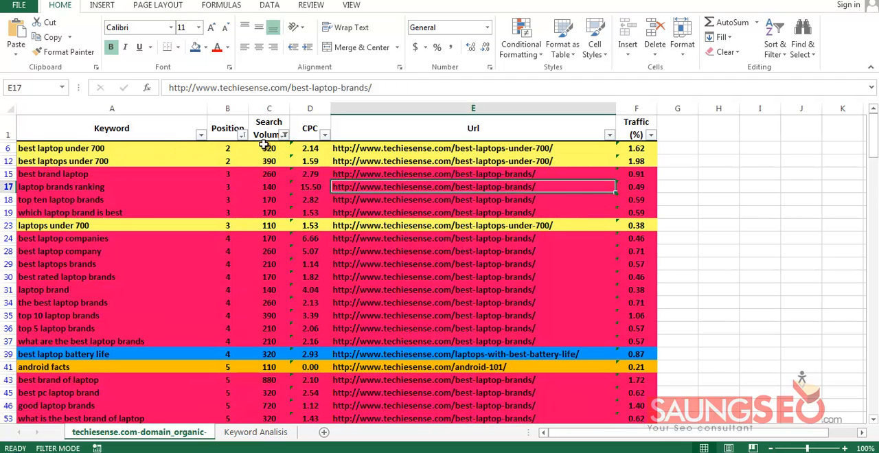
Examine the best-ranked keywords in rows 6 and 12 and their values in the Position column
click(227, 147)
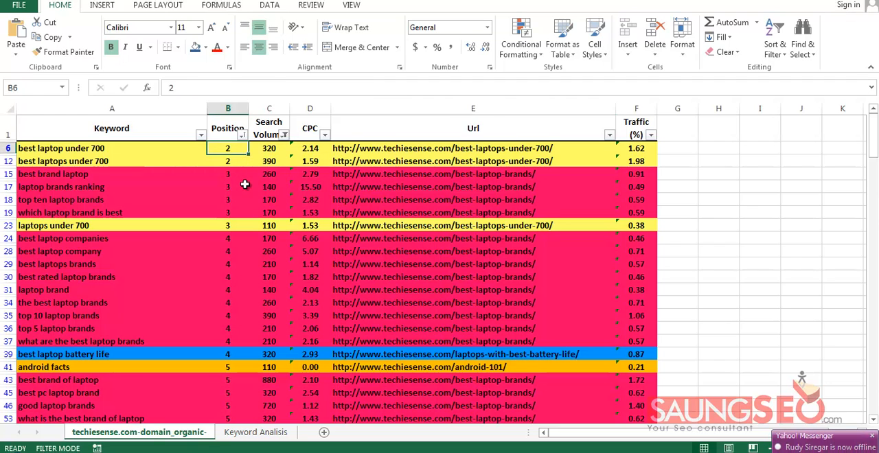
scroll(241, 181, down, 3)
scroll(246, 188, up, 3)
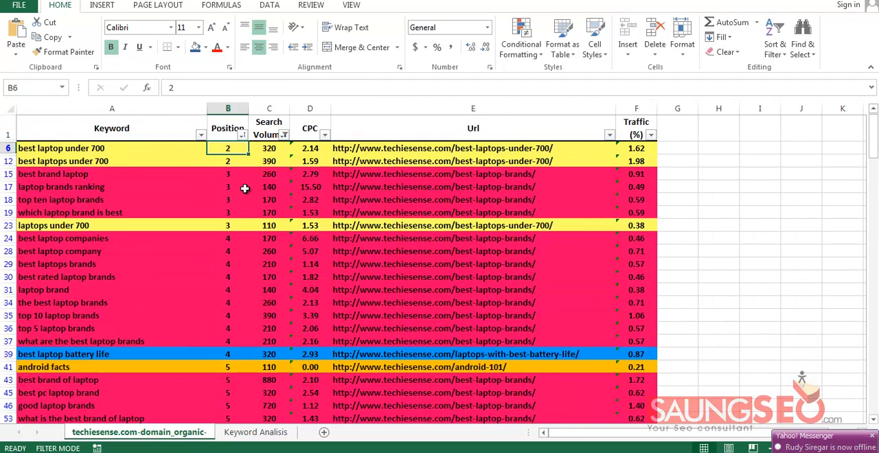
click(131, 150)
click(94, 160)
click(108, 151)
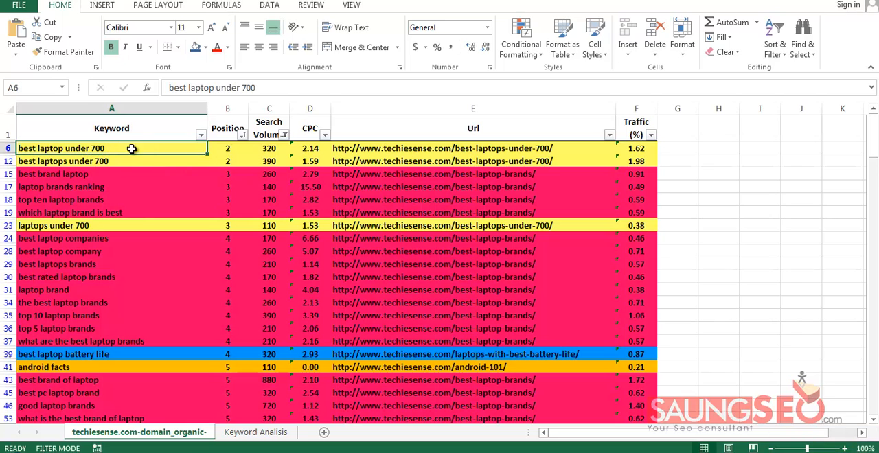
Check the URL, position and search volume of the two best-ranked keywords, rows 6 and 12
click(585, 148)
click(238, 159)
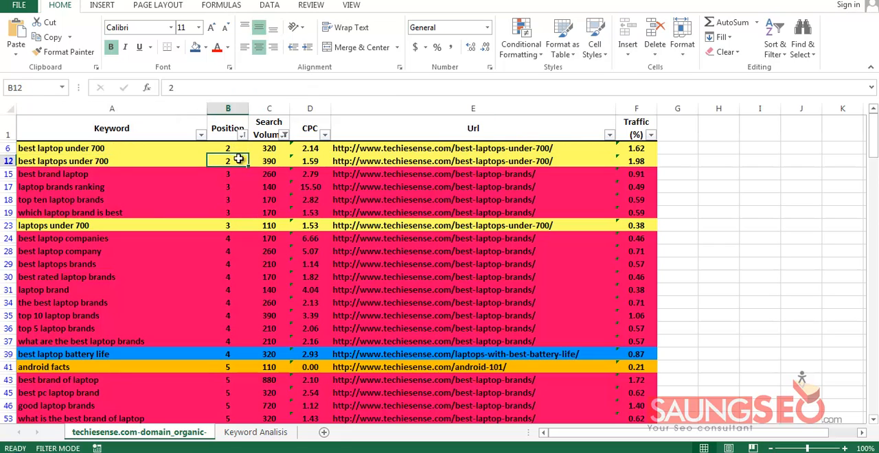
click(267, 149)
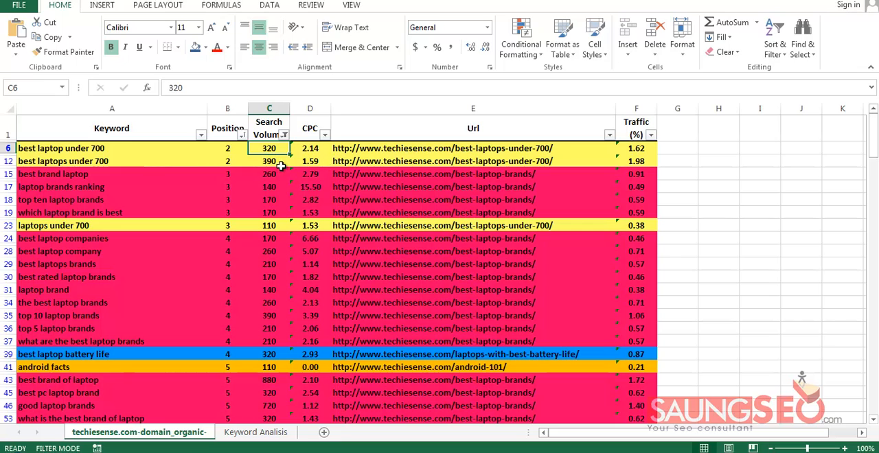
click(280, 164)
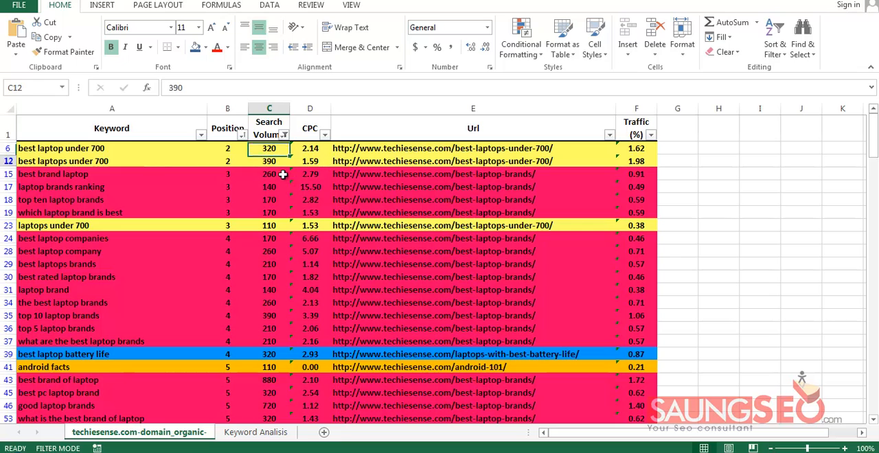
click(379, 198)
click(121, 150)
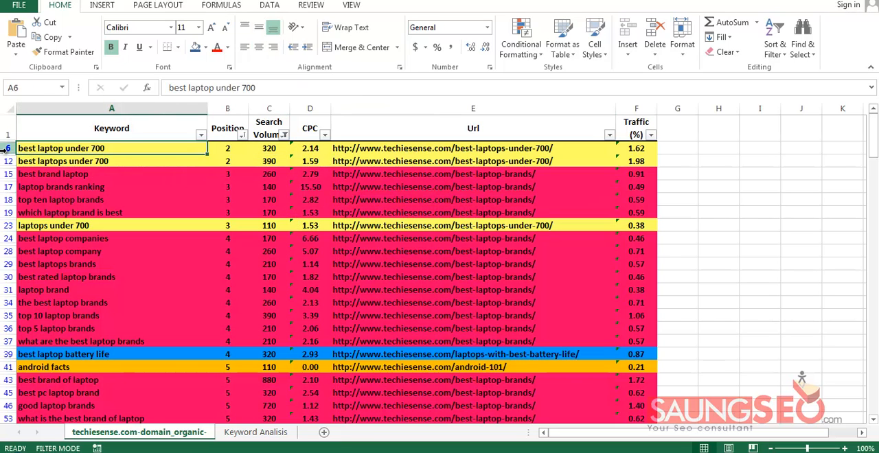
Select all table rows with keywords ranking in positions 2 to 10, from row 6 to row 191
drag(6, 151, 8, 269)
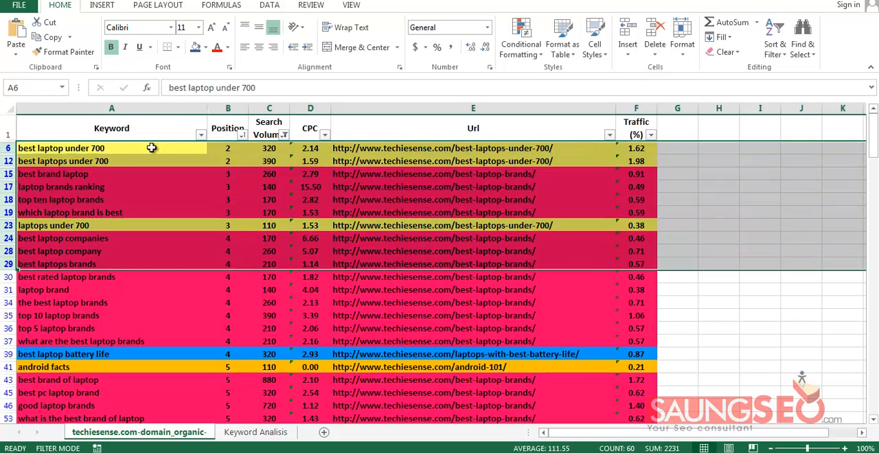
drag(124, 149, 633, 367)
scroll(634, 332, down, 8)
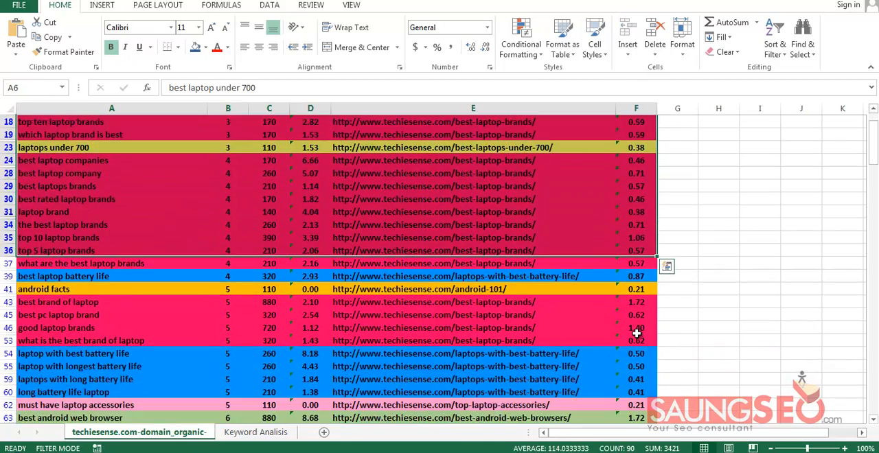
scroll(633, 332, down, 15)
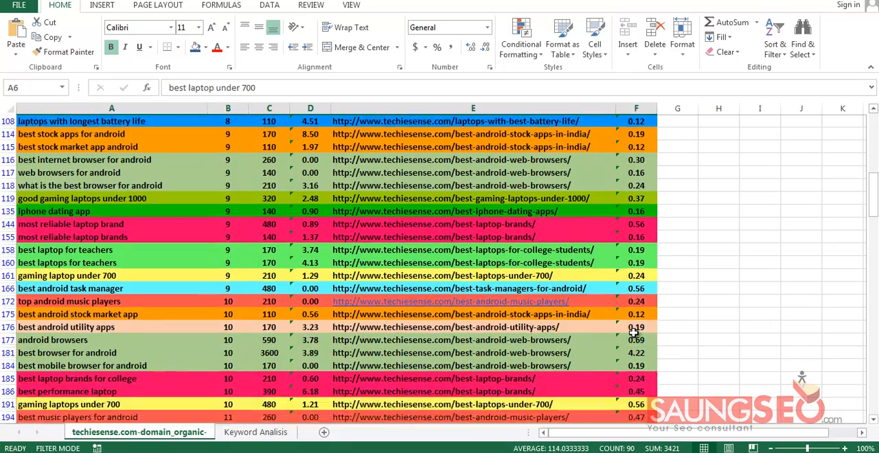
scroll(517, 328, up, 2)
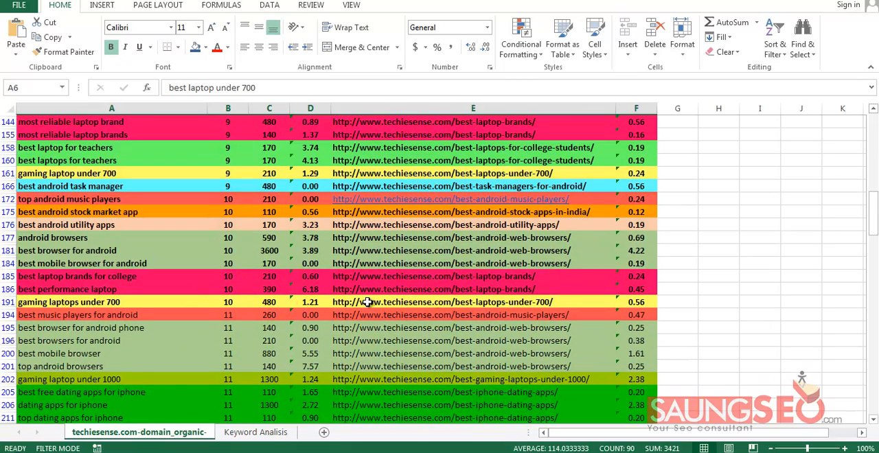
shift+click(641, 303)
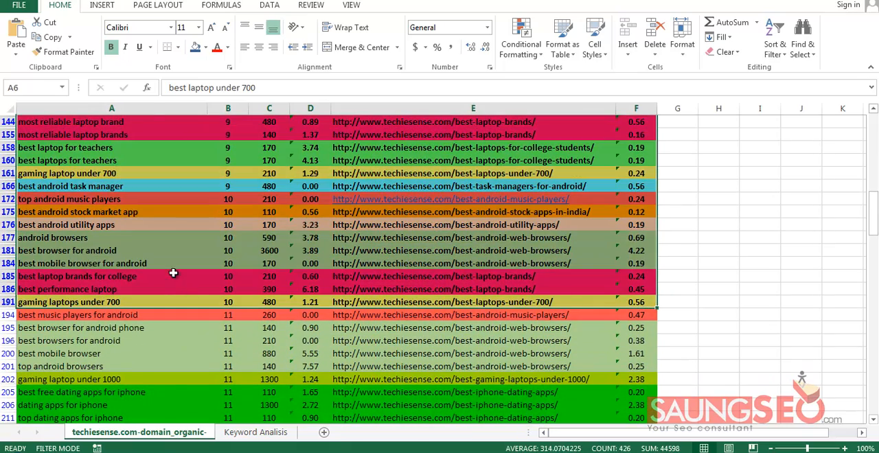
Check the last keywords ranking at position 10, rows 185 to 191, including best performance laptop and gaming laptops under 700
click(282, 289)
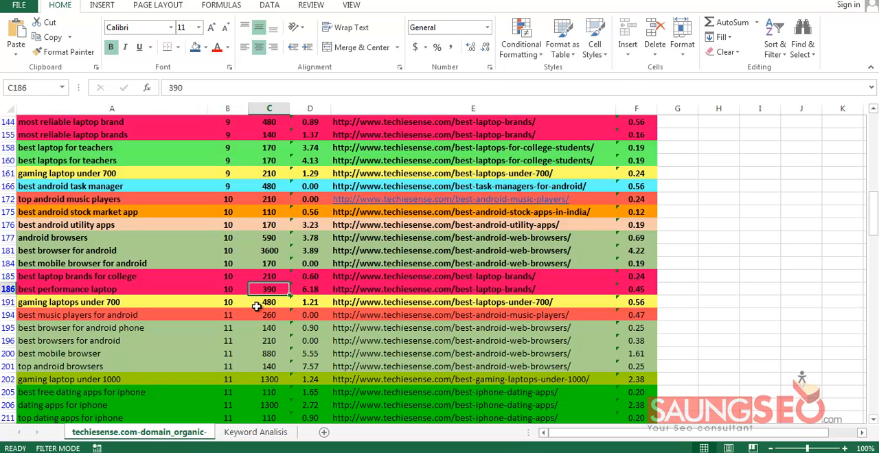
click(231, 301)
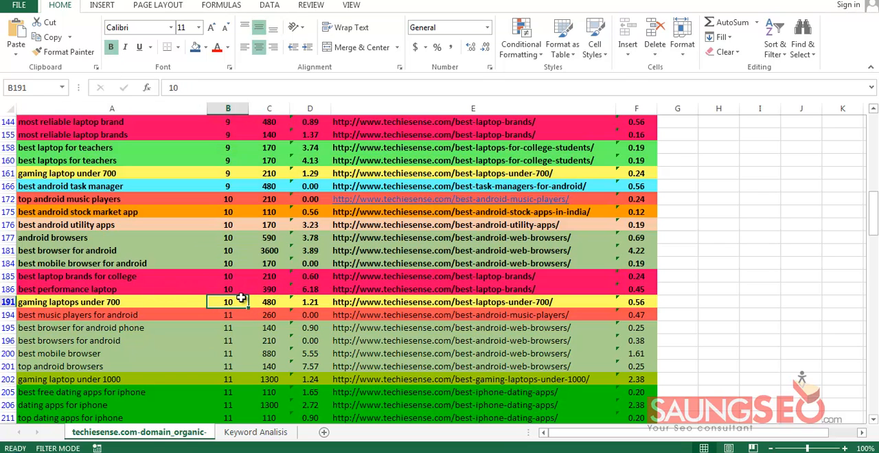
click(165, 303)
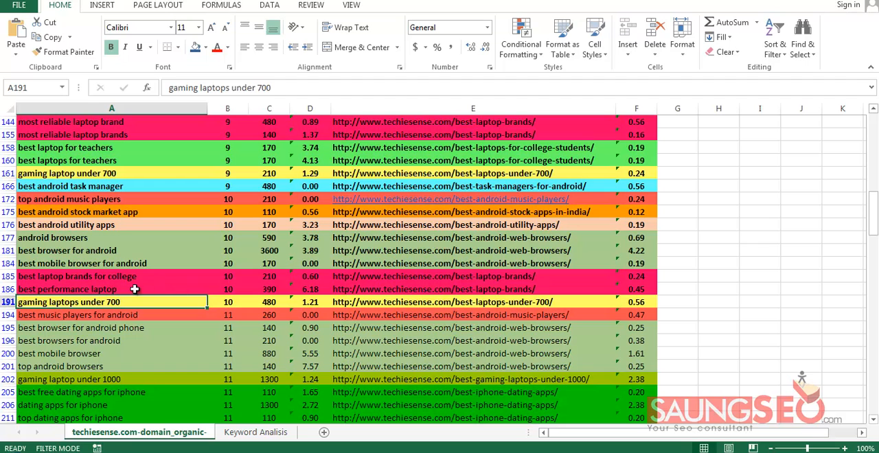
click(135, 289)
click(138, 277)
click(140, 289)
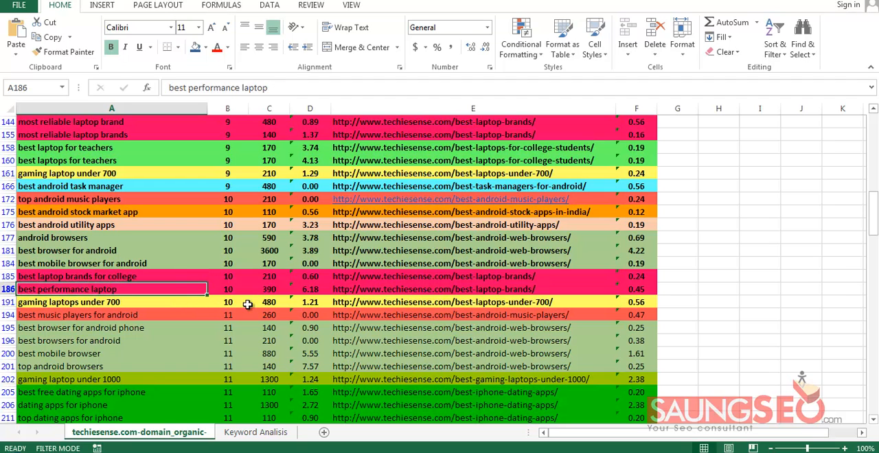
click(177, 301)
Return to the start of the table and review the best laptop under 700 and best laptops under 700 keywords
scroll(189, 268, up, 20)
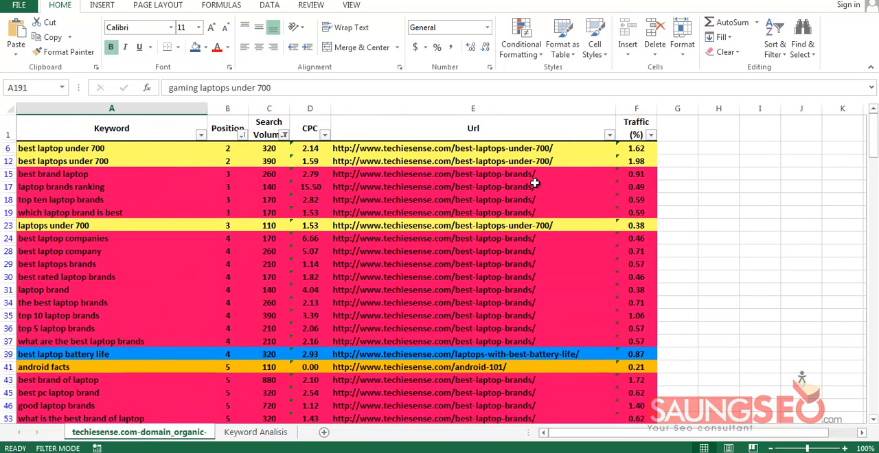
click(178, 151)
click(177, 158)
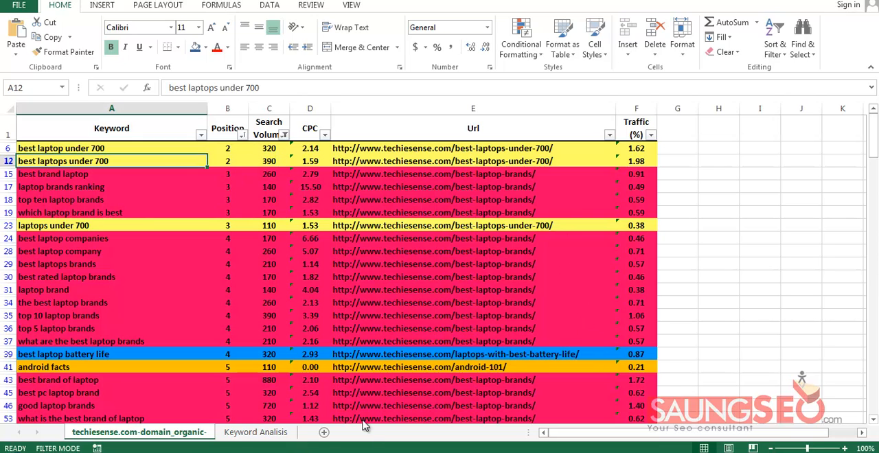
Switch to Firefox, show the ads.id keyword research thread and read its Micro Niche Finder and Long Tail Pro Platinum sections
mouse_move(171, 452)
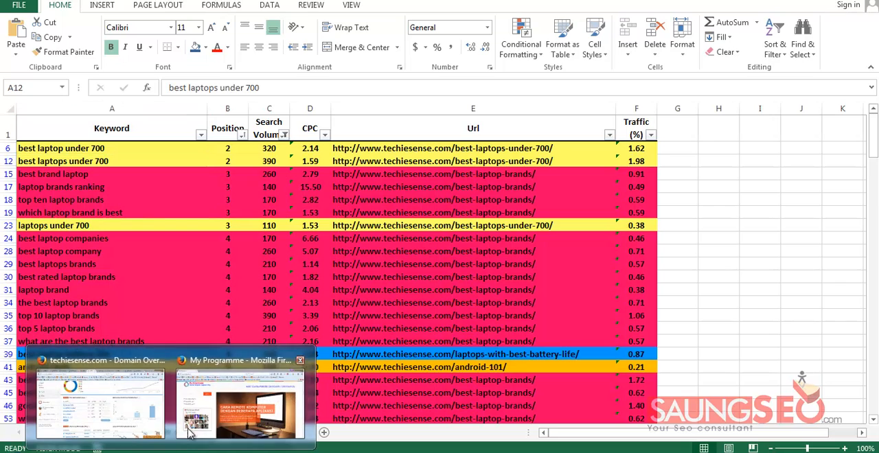
click(146, 405)
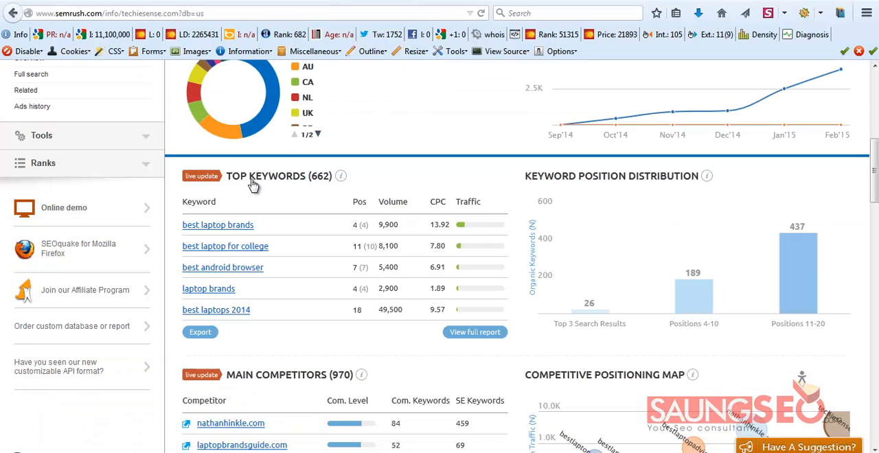
click(132, 4)
scroll(499, 313, down, 20)
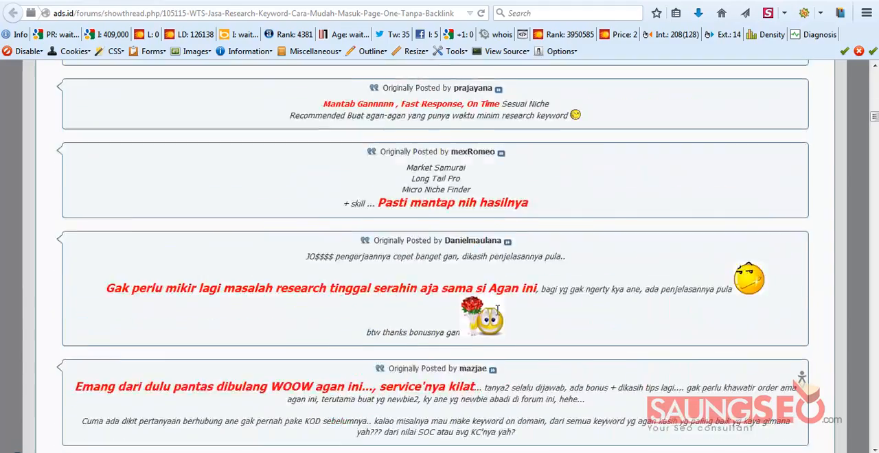
scroll(499, 314, down, 15)
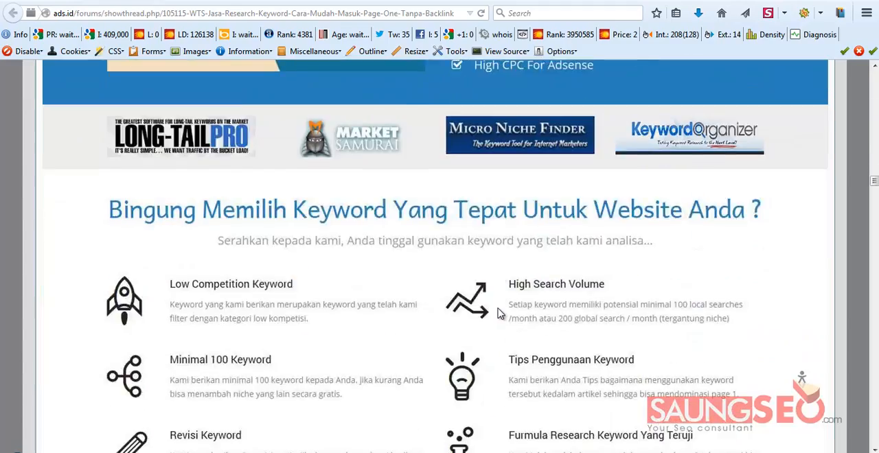
scroll(473, 268, down, 3)
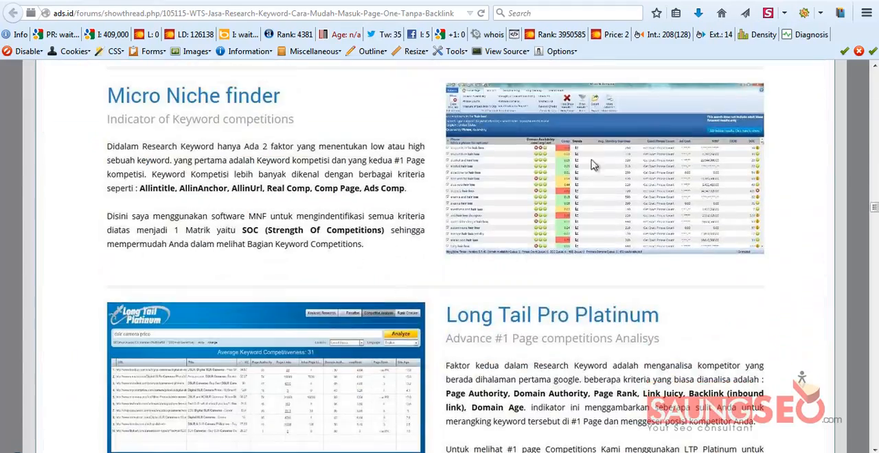
scroll(453, 270, down, 1)
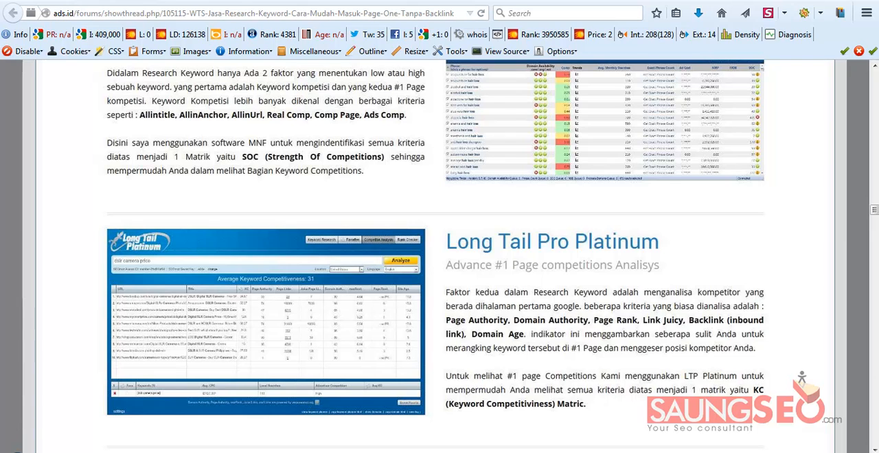
Switch back to the Keyword-techiesense.com workbook in Excel and select the keywords in cells A6 to A29
mouse_move(438, 452)
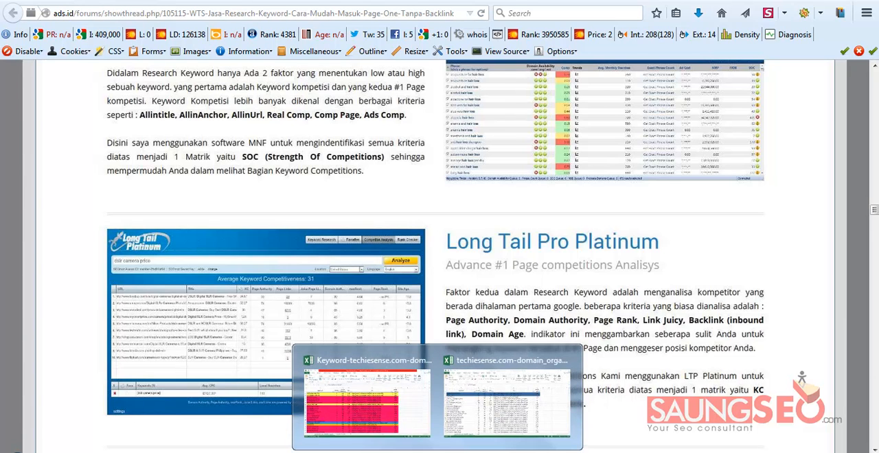
click(506, 402)
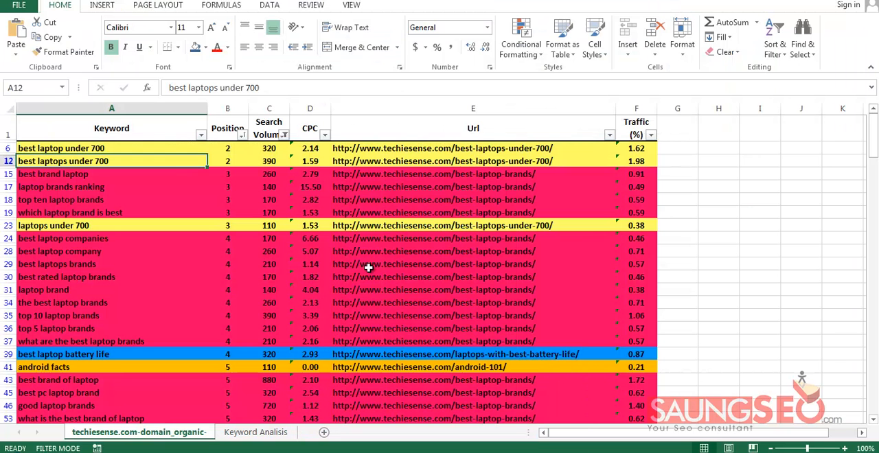
drag(173, 150, 167, 236)
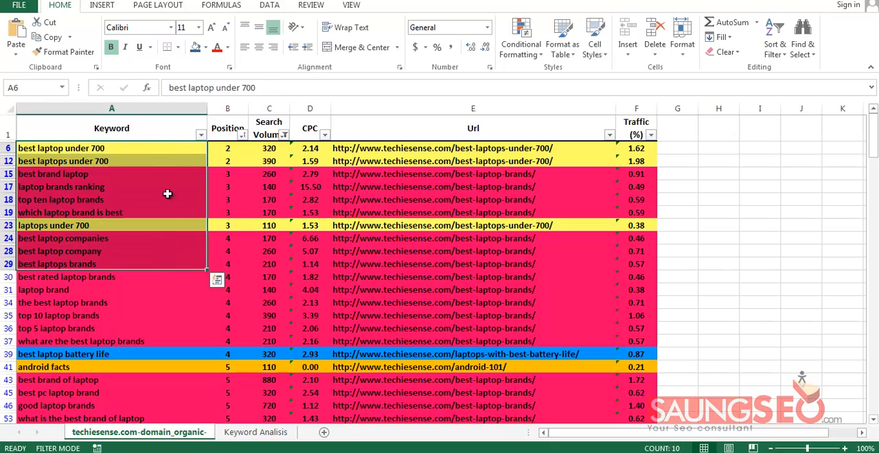
Copy the visible keywords in column A, from the Keyword header down to top dating apps in row 553
drag(149, 136, 153, 284)
scroll(156, 288, down, 11)
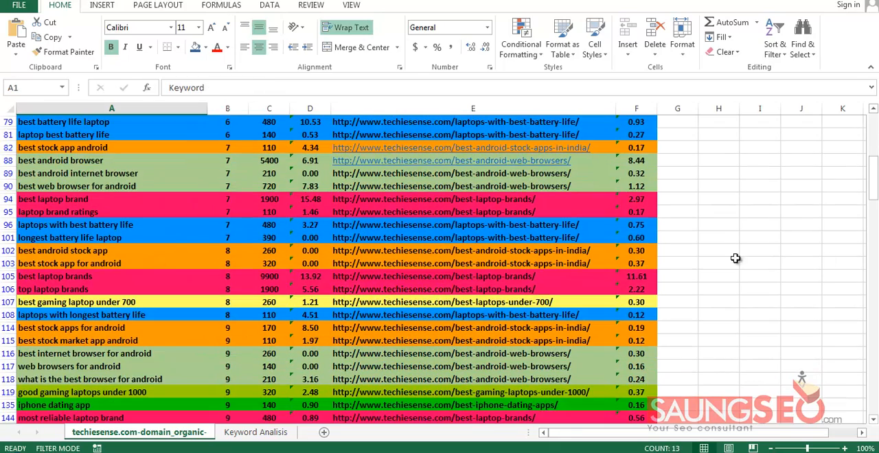
drag(874, 177, 859, 404)
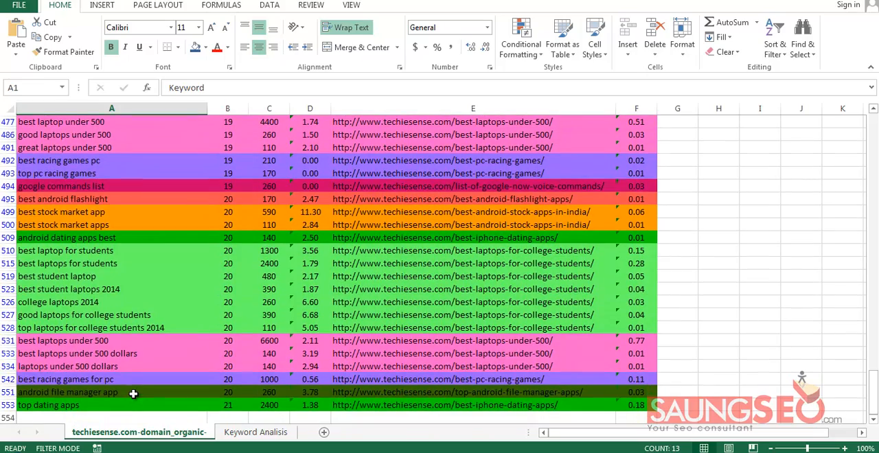
shift+click(133, 405)
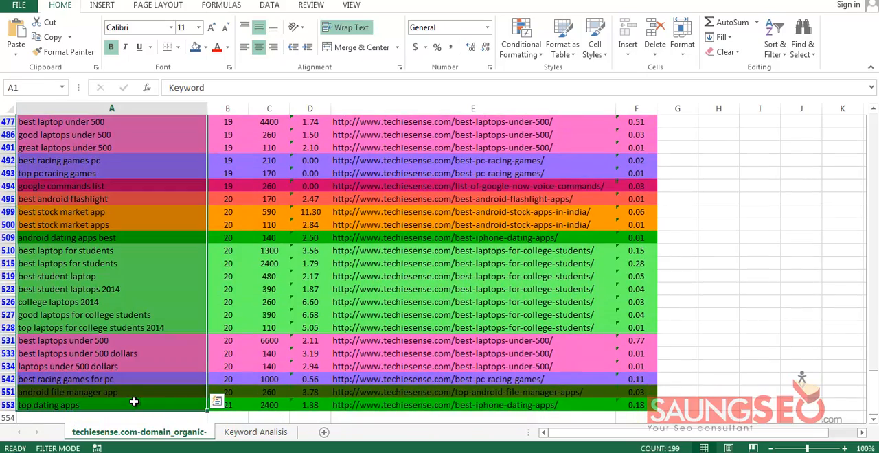
key(ctrl+c)
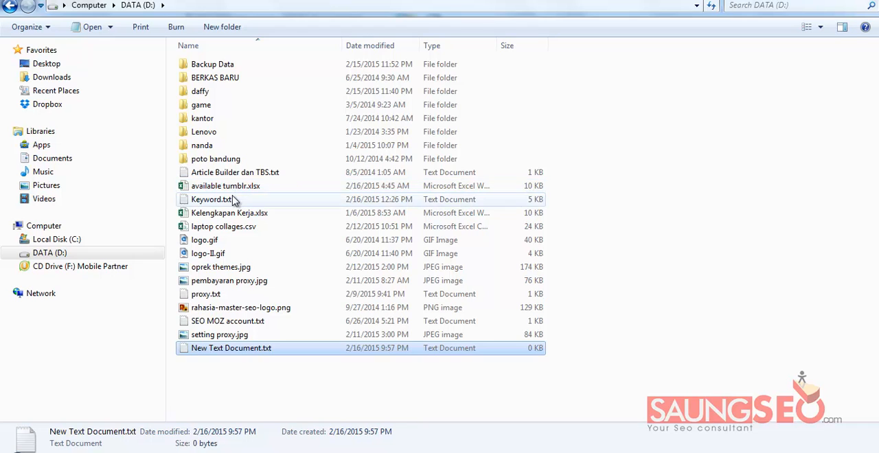
Open Keyword.txt from drive D: in Notepad, replace its entire contents with the copied keywords, then save and close it
double_click(237, 200)
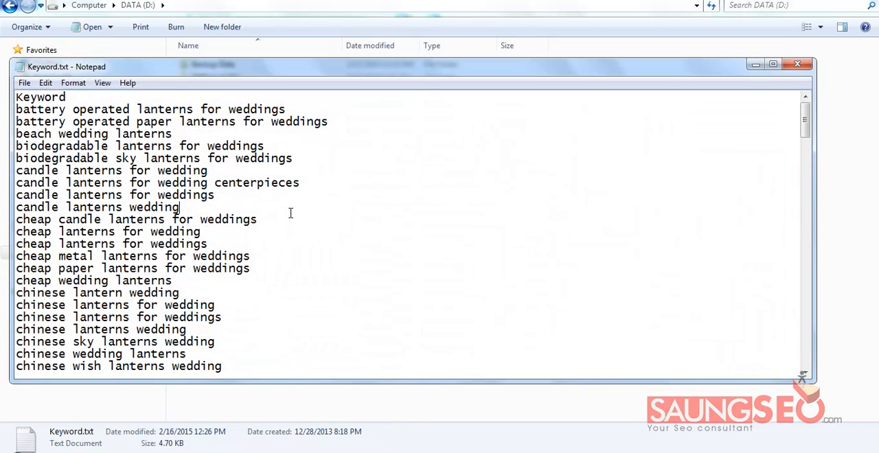
key(ctrl+a)
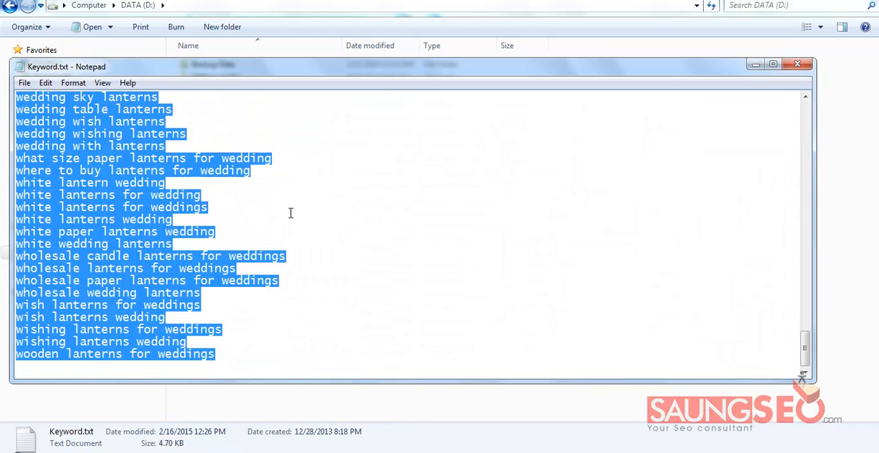
key(ctrl+v)
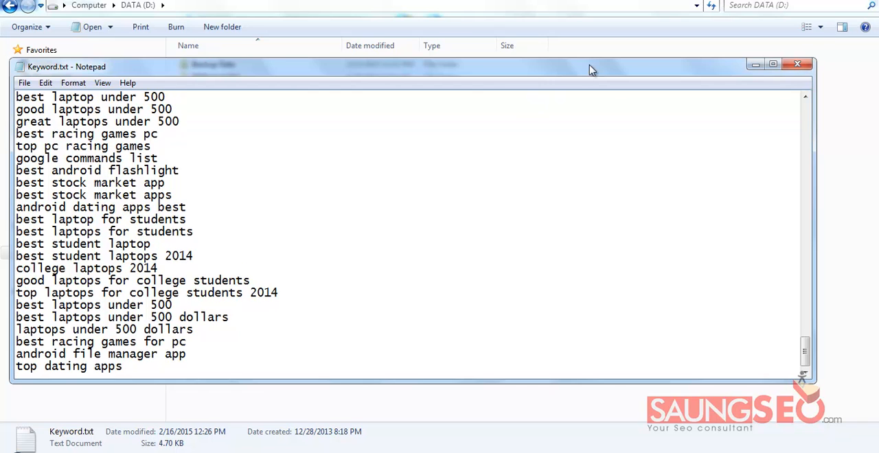
click(790, 65)
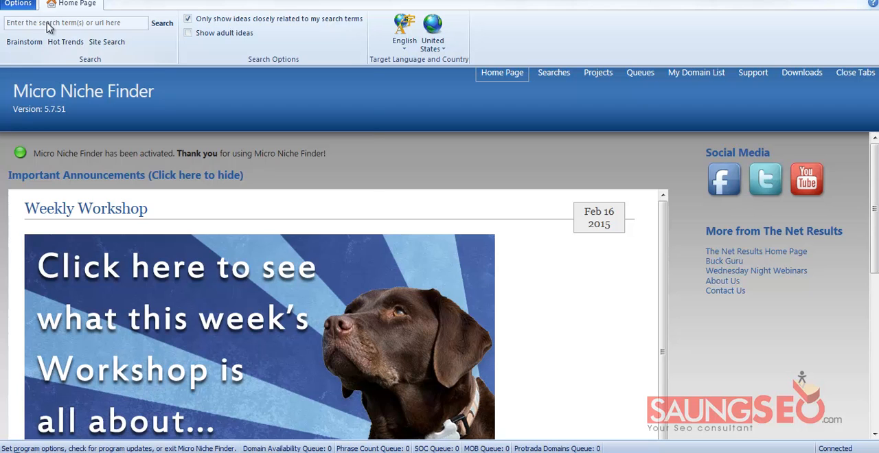
In Micro Niche Finder, start an import of keywords without searching and name the search Laptop
click(18, 3)
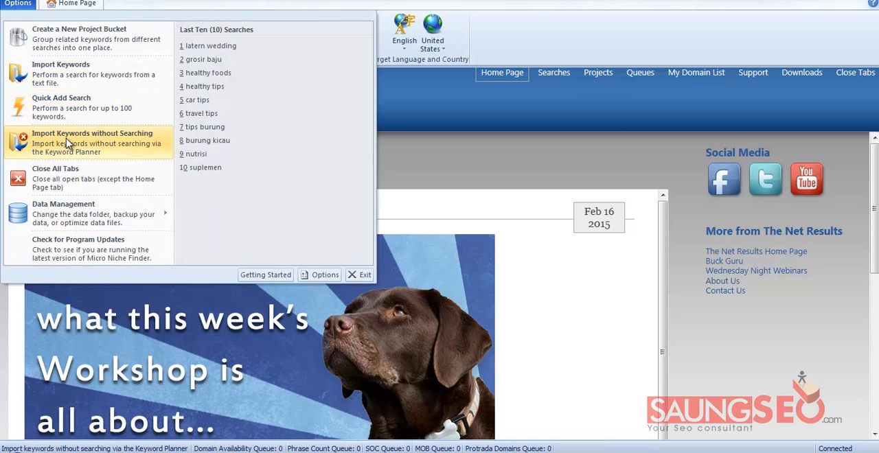
click(68, 143)
click(446, 314)
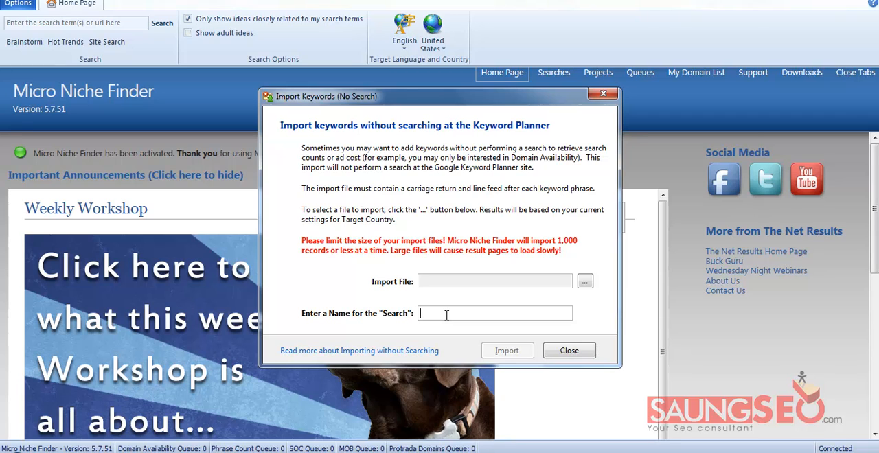
text(Lapto)
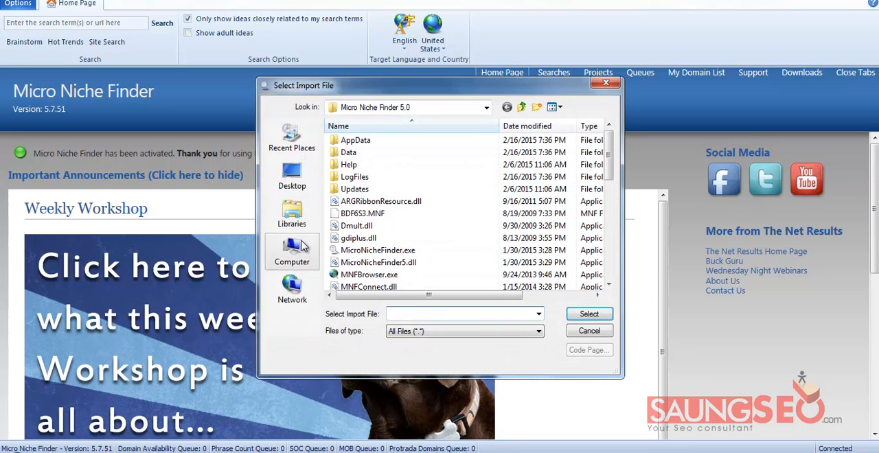
Choose Keyword.txt on drive D: as the import file, import its keywords and look through the resulting phrase list
click(292, 248)
double_click(389, 175)
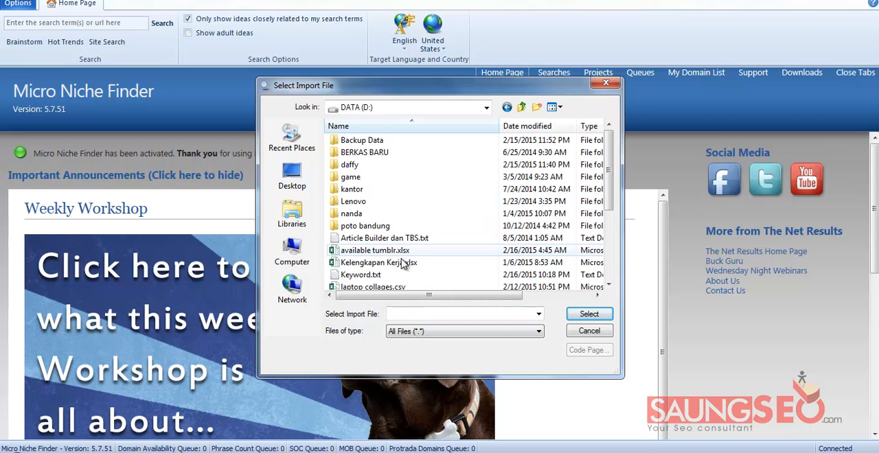
click(371, 276)
click(577, 314)
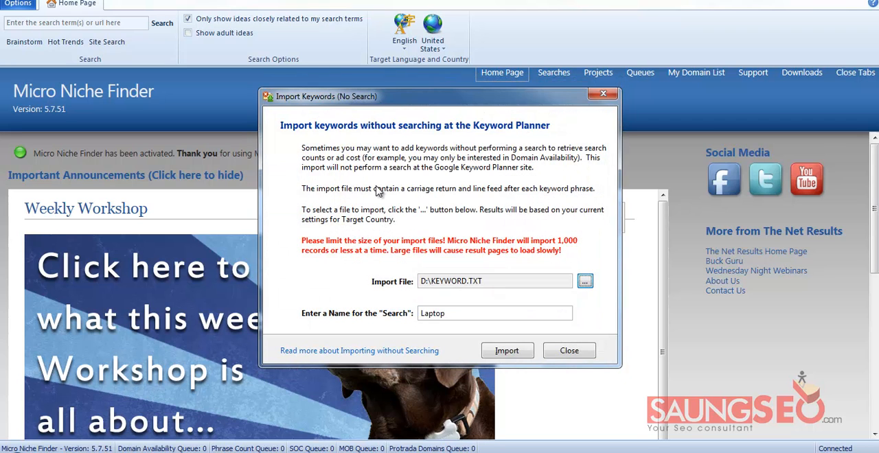
click(508, 351)
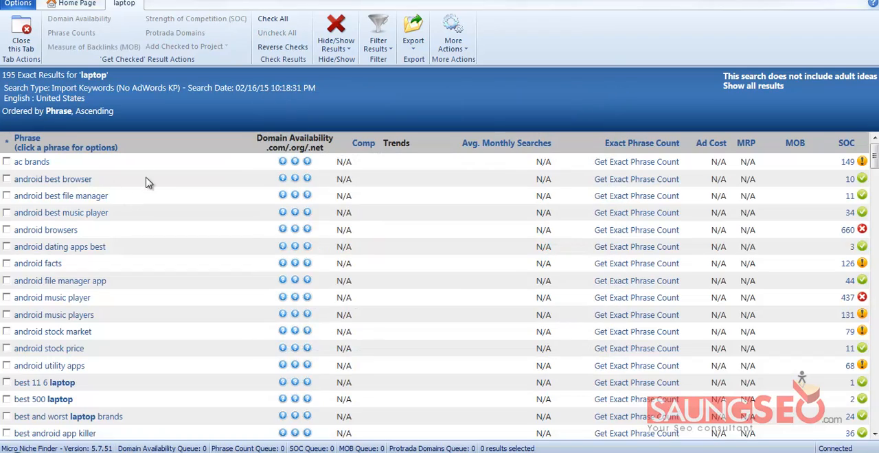
scroll(160, 218, down, 10)
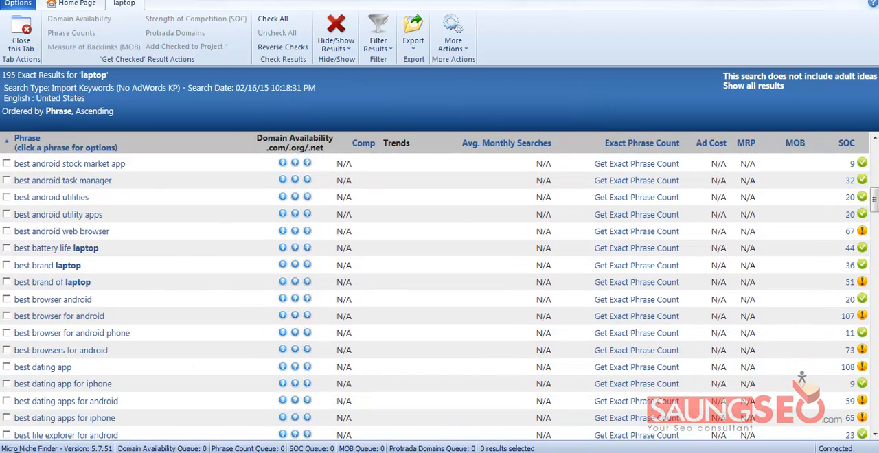
Switch to Excel, cancel the pending copy, select the Keyword header cell A1 and return to Micro Niche Finder
click(367, 390)
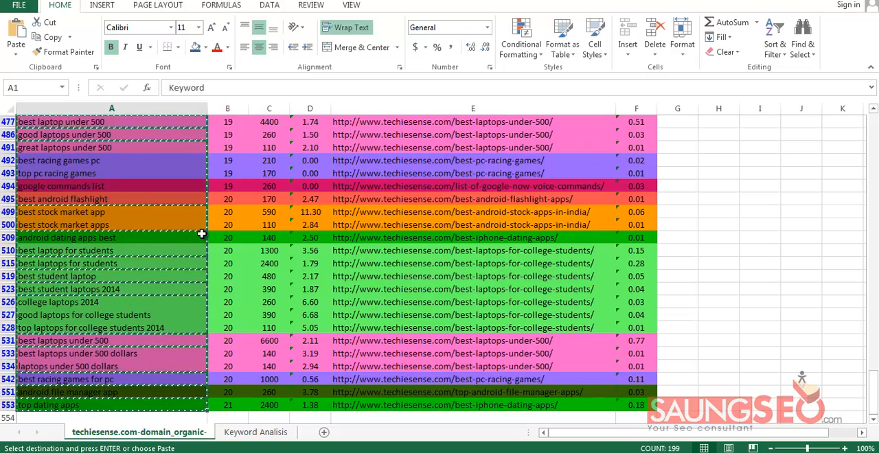
key(Escape)
scroll(228, 221, up, 20)
click(154, 135)
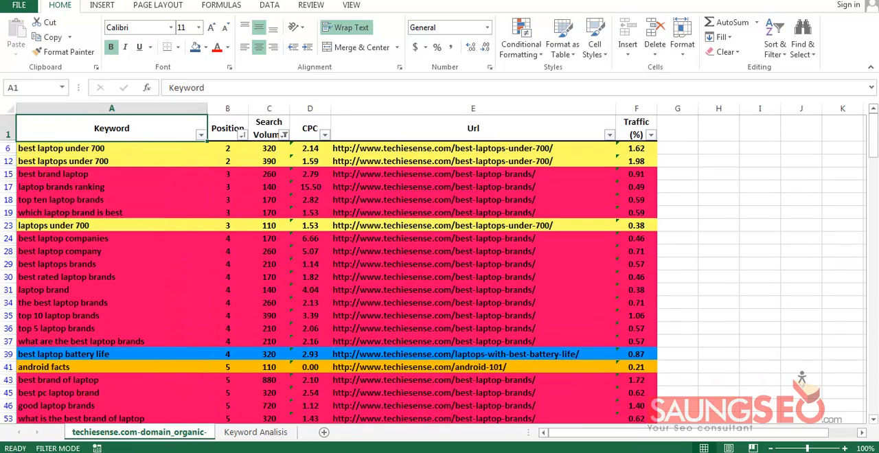
key(alt+Tab)
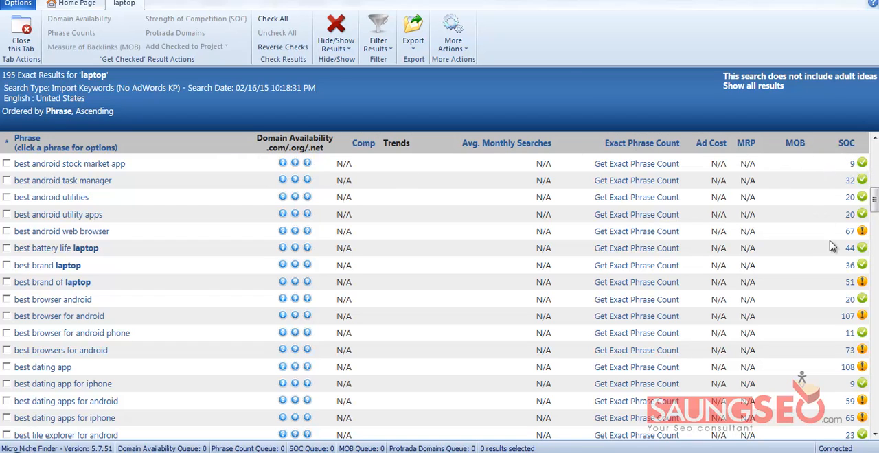
Get the exact phrase counts for ac brands, android best browser, android best file manager and android best music player
scroll(811, 254, down, 10)
scroll(817, 254, up, 14)
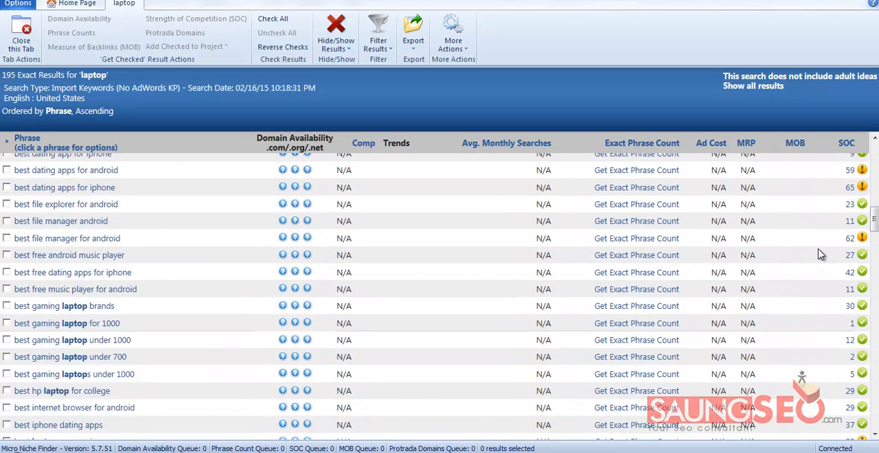
scroll(821, 253, up, 7)
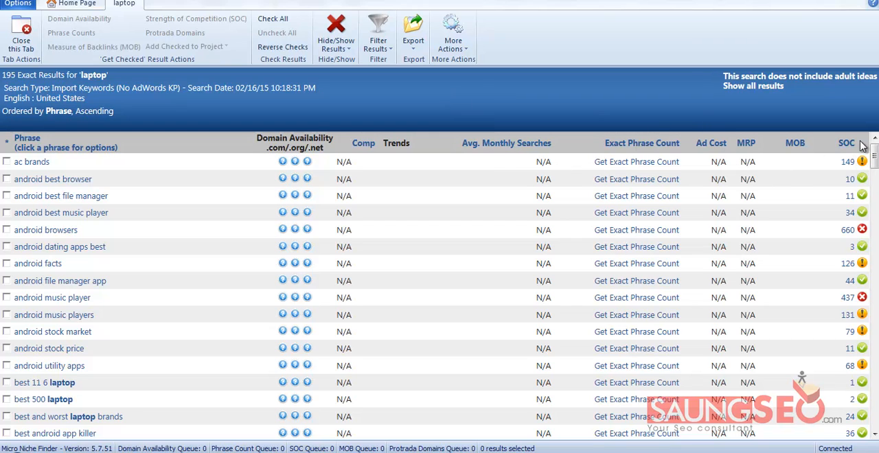
click(642, 162)
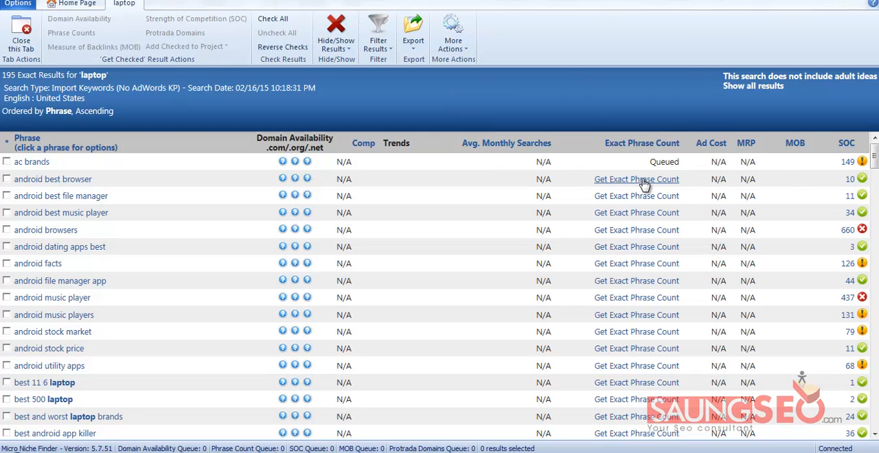
click(643, 178)
click(645, 195)
click(645, 214)
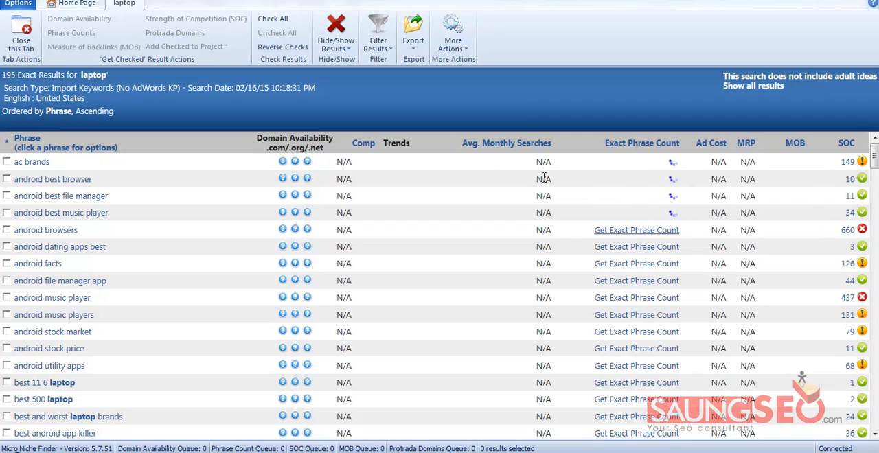
scroll(849, 214, down, 7)
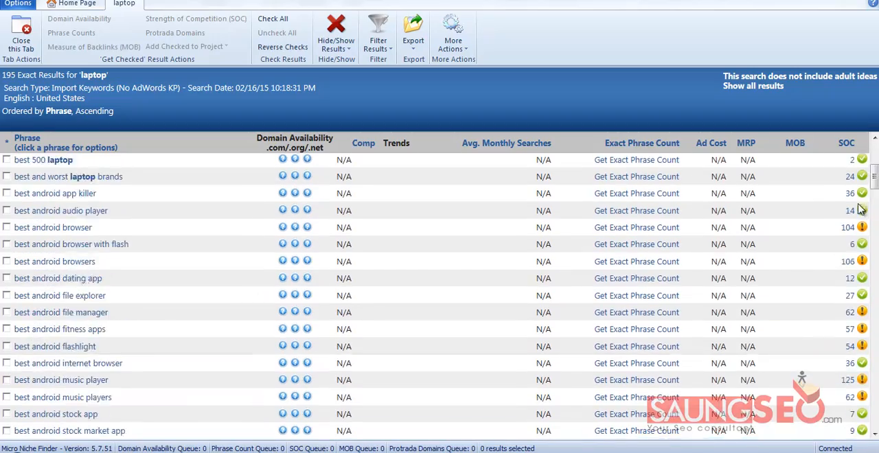
drag(874, 187, 875, 155)
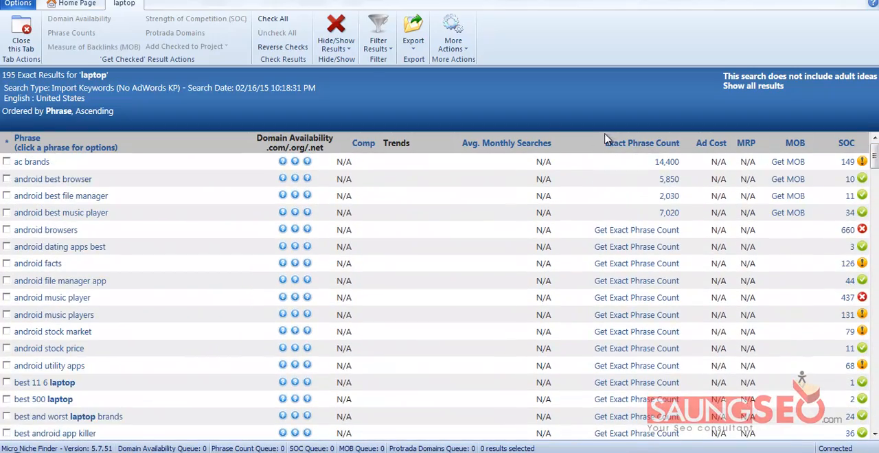
Export the laptop search results as CSV to exact_laptop.csv in the Exports folder and open the exported file in Excel
click(413, 35)
click(440, 60)
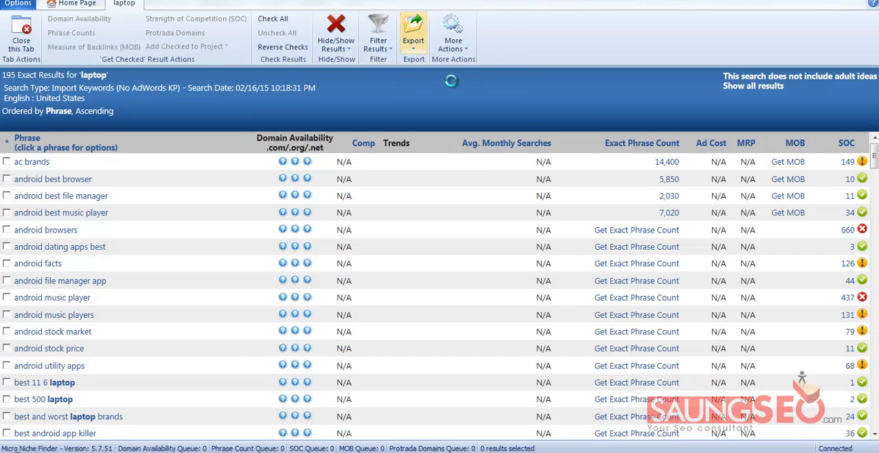
click(492, 359)
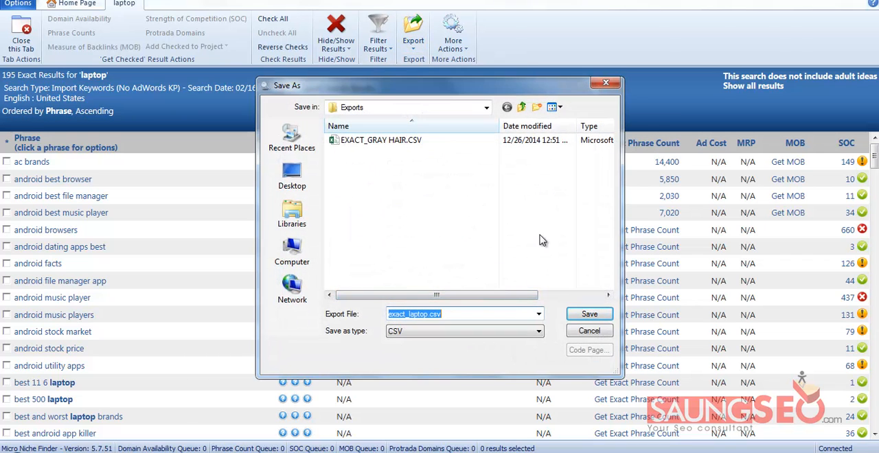
click(587, 317)
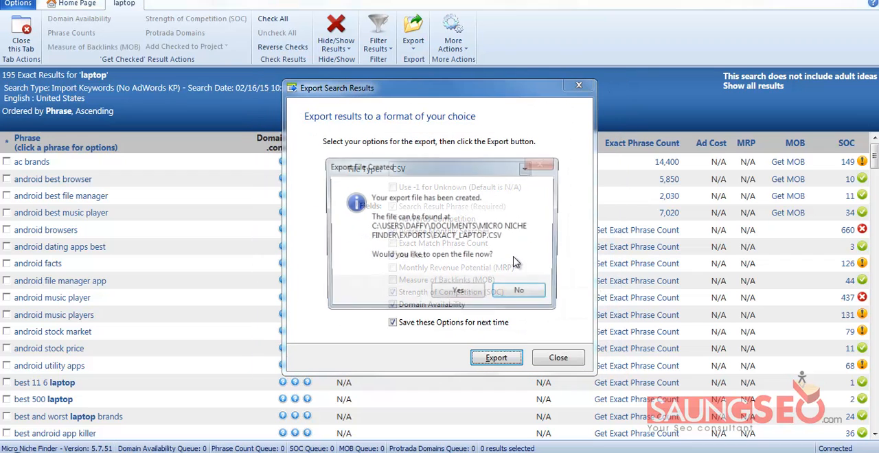
click(464, 295)
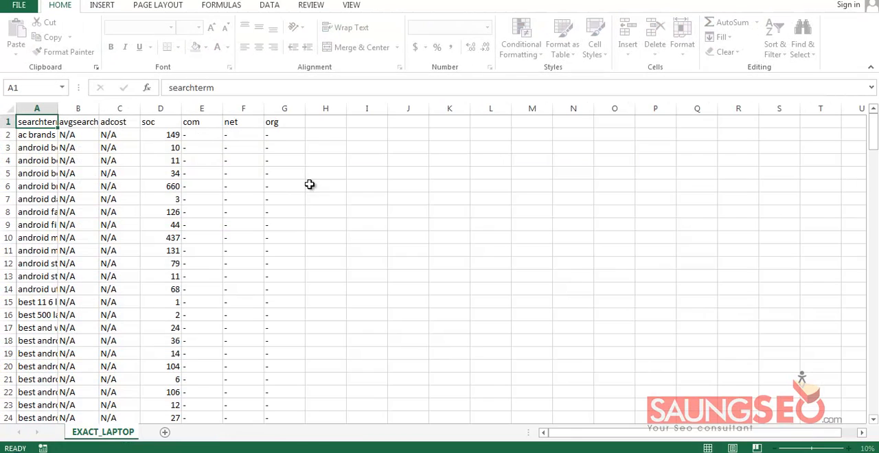
Fit the width of the searchterm column in EXACT_LAPTOP to its contents
click(151, 122)
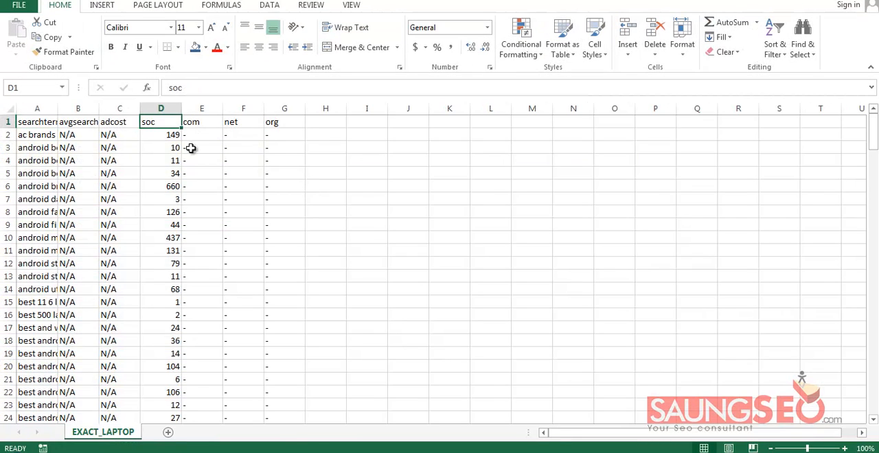
click(35, 121)
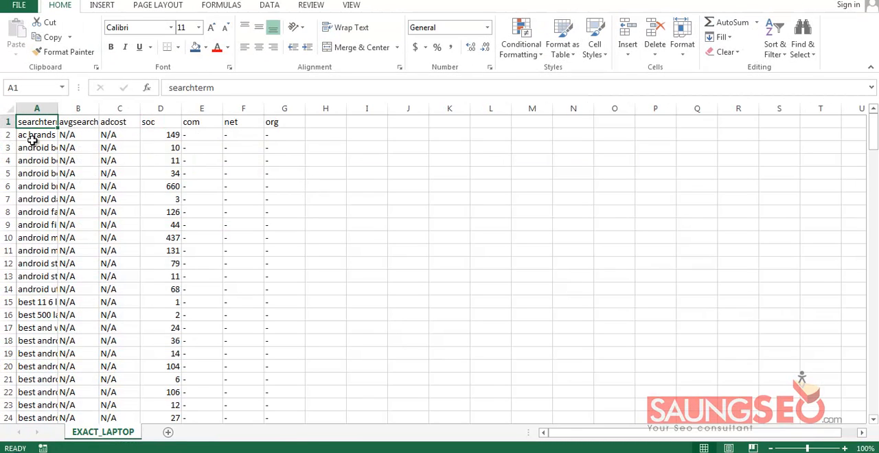
drag(58, 109, 60, 108)
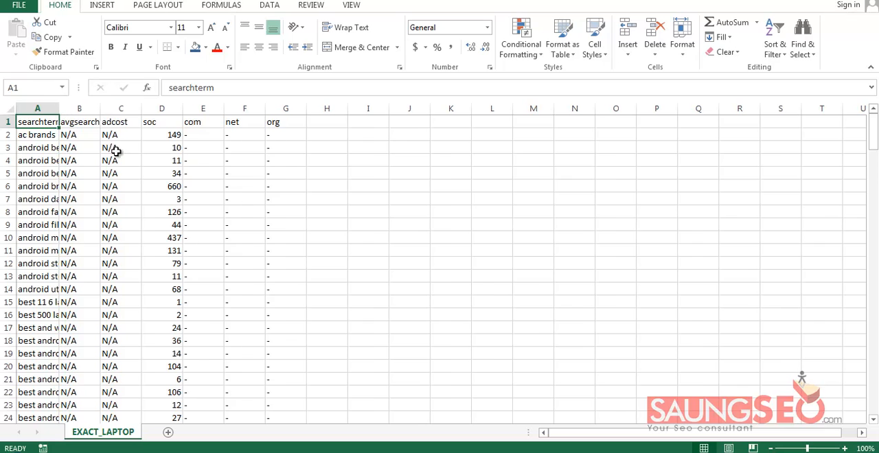
click(44, 135)
double_click(59, 108)
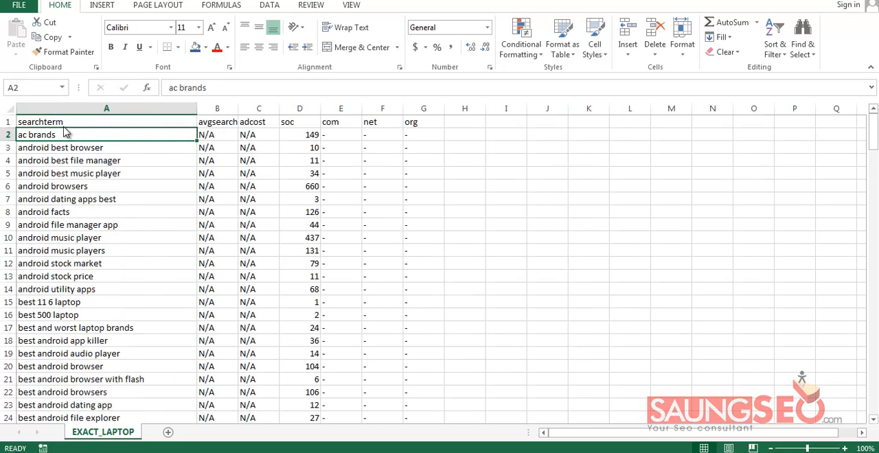
click(67, 123)
Select the soc column from header D1 down to its last value and switch to the techiesense.com keyword workbook
click(313, 122)
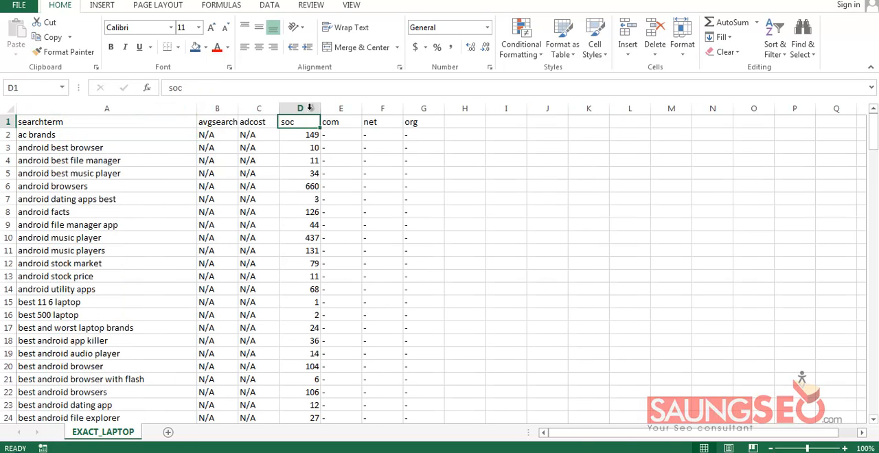
key(ctrl+shift+Down)
click(437, 452)
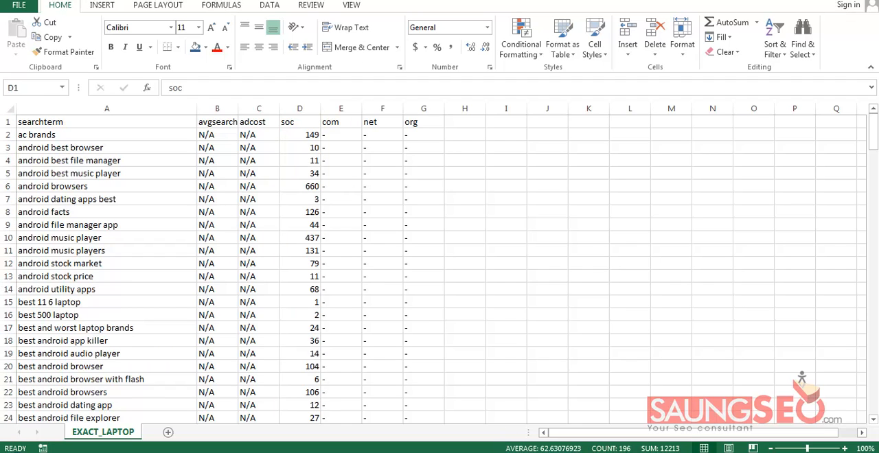
click(333, 385)
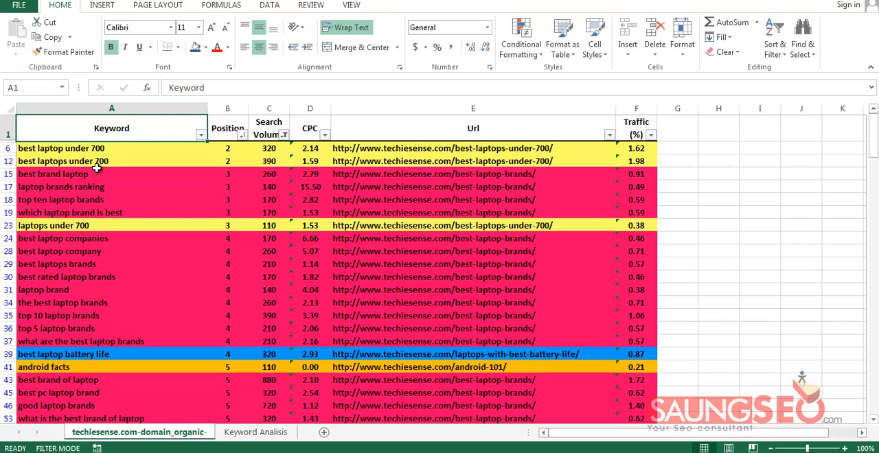
Sort the filtered keyword table from A to Z by the Keyword column
click(199, 135)
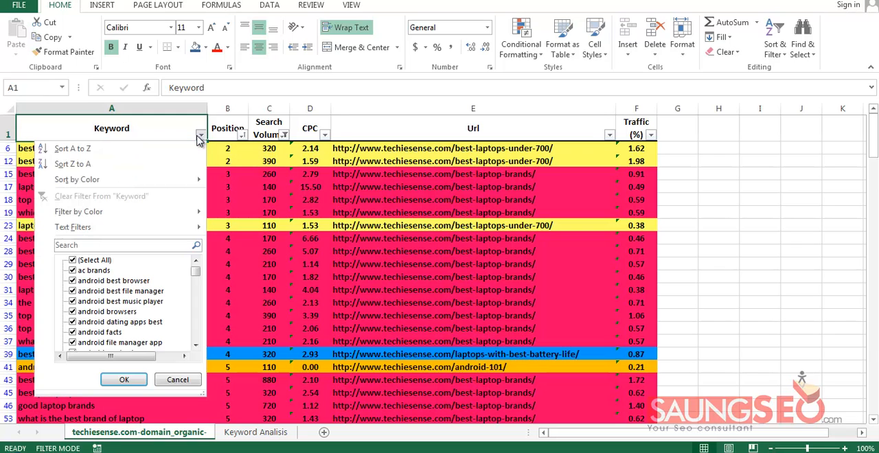
click(365, 226)
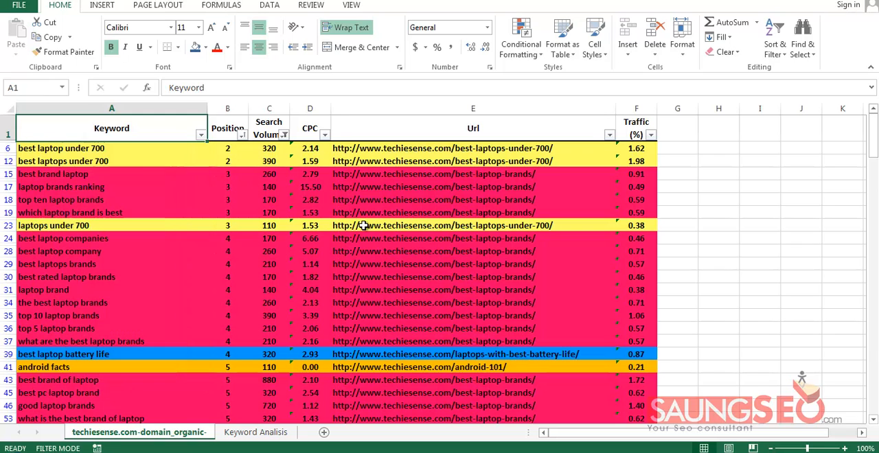
click(230, 148)
drag(231, 184, 225, 382)
click(199, 184)
click(233, 150)
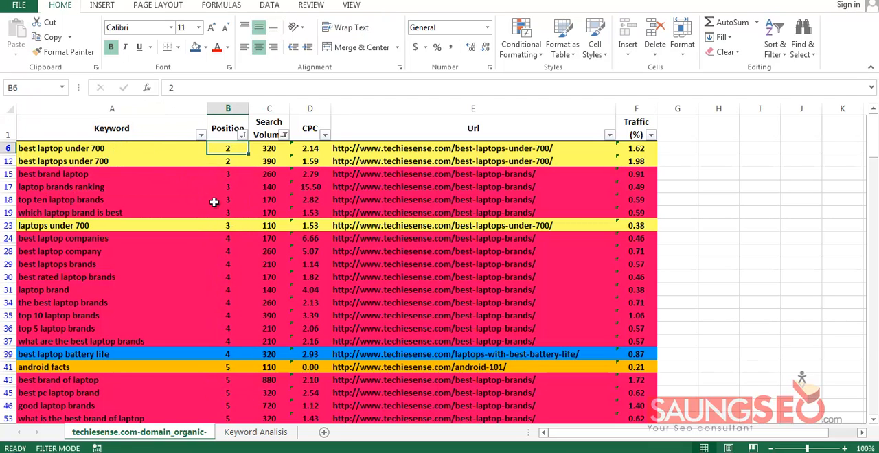
click(200, 135)
click(141, 152)
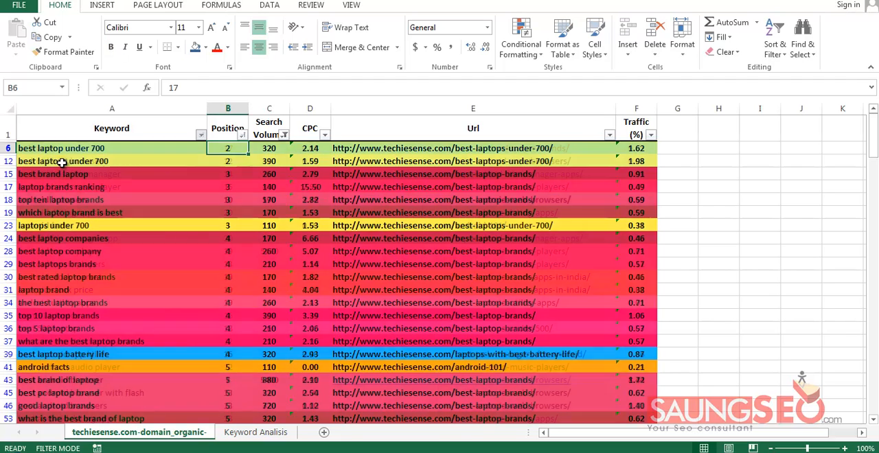
click(72, 128)
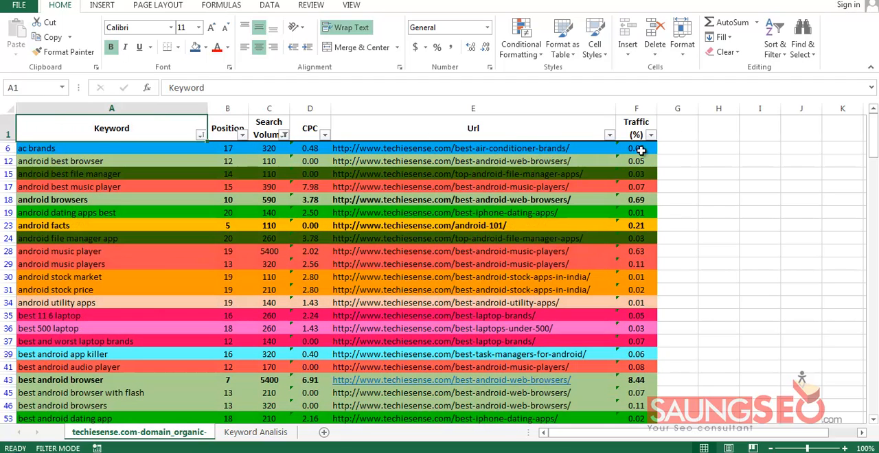
Copy the selected soc column from EXACT_LAPTOP and paste it into the techiesense.com sheet starting at cell G1
click(682, 132)
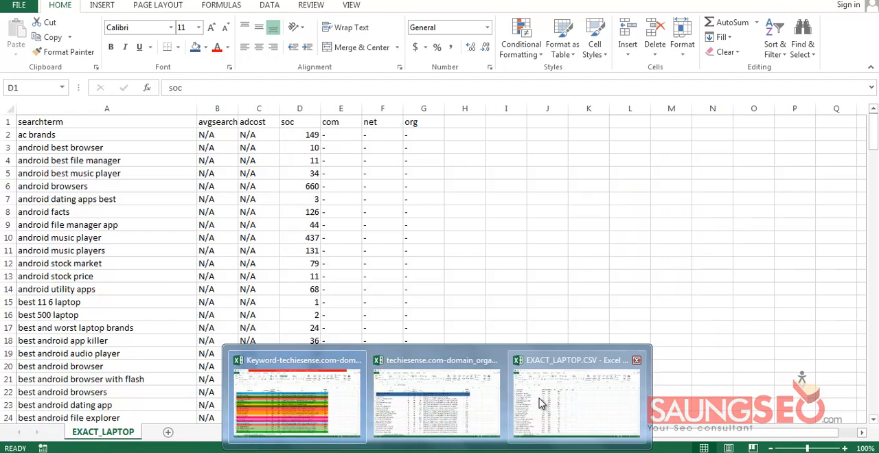
click(595, 398)
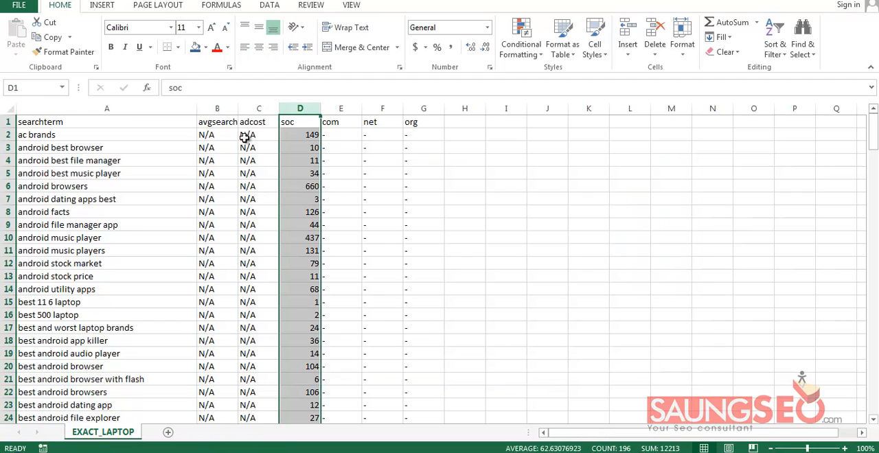
key(ctrl+c)
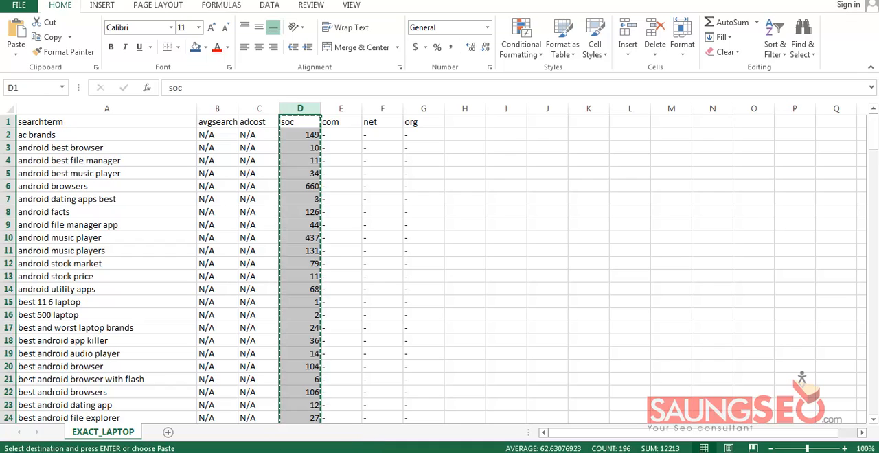
click(343, 407)
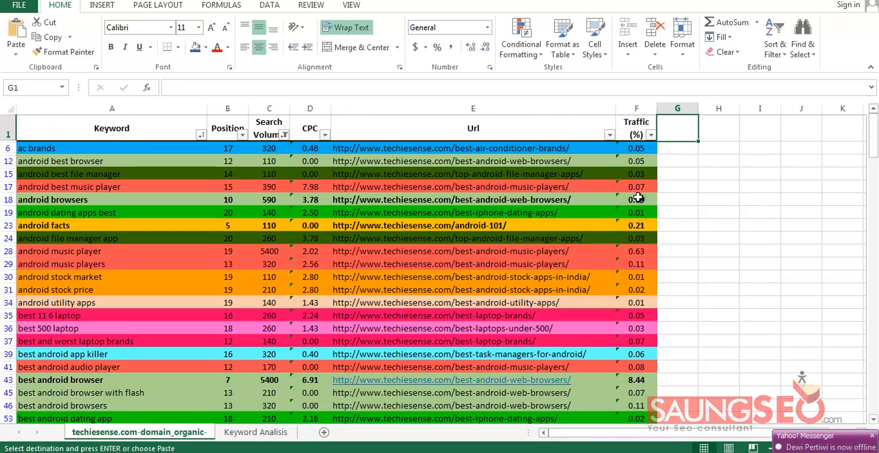
key(ctrl+v)
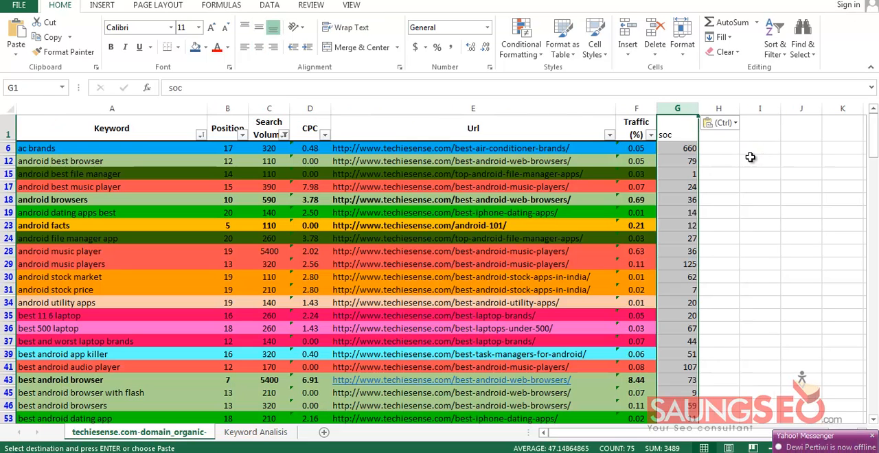
Center the pasted soc column horizontally and vertically and make its header in G1 bold
click(259, 47)
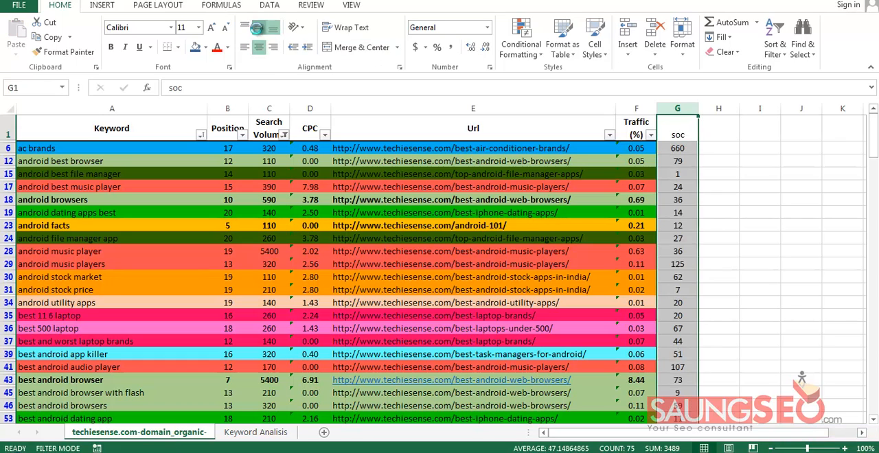
click(719, 173)
click(680, 129)
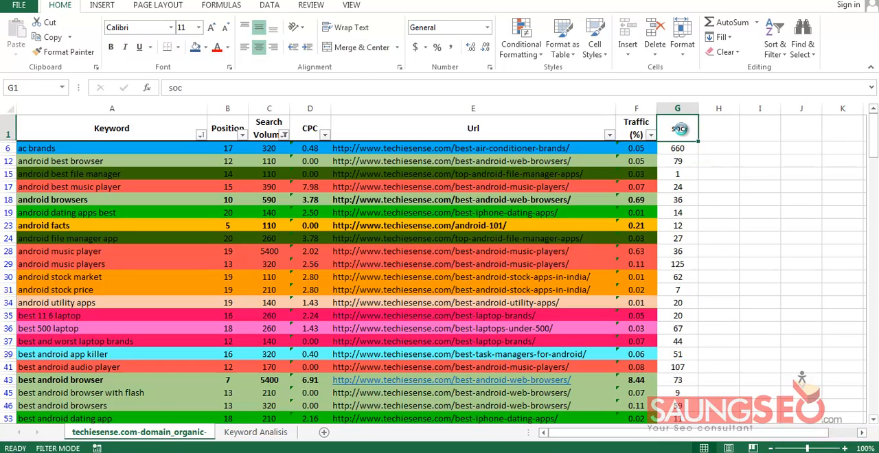
key(ctrl+b)
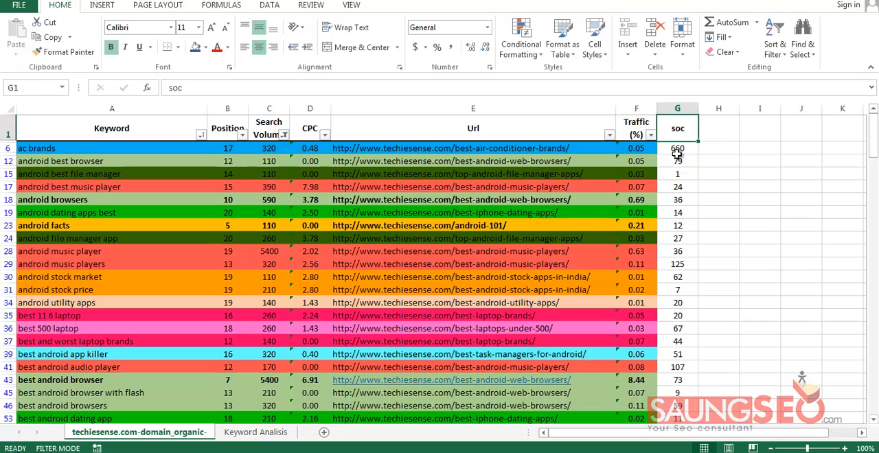
click(718, 199)
Remove the filter from the keyword table and reapply it from G1 to include the soc column
click(677, 149)
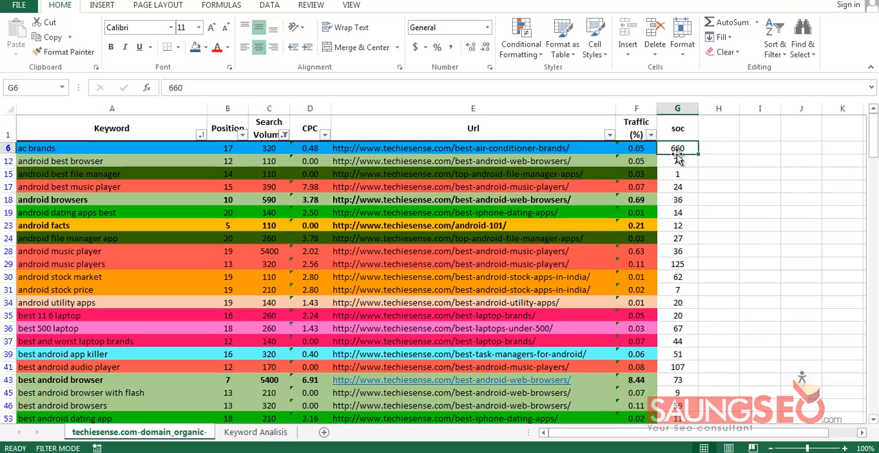
key(Up)
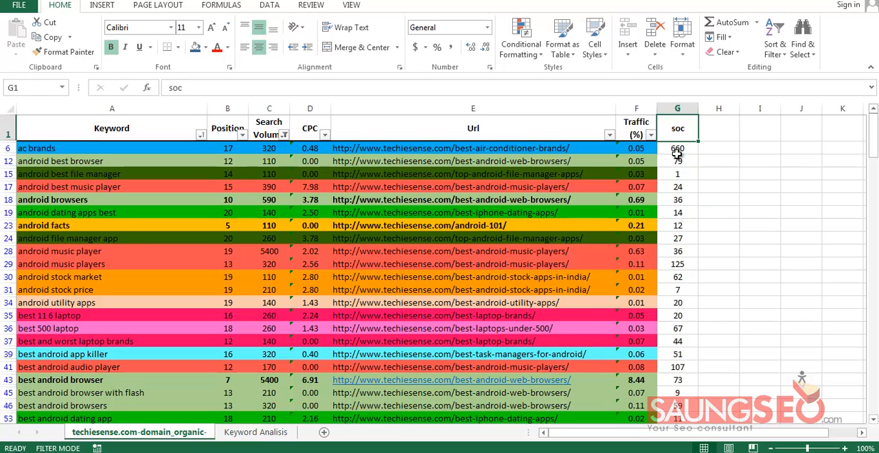
key(ctrl+shift+l)
key(ctrl+shift+l)
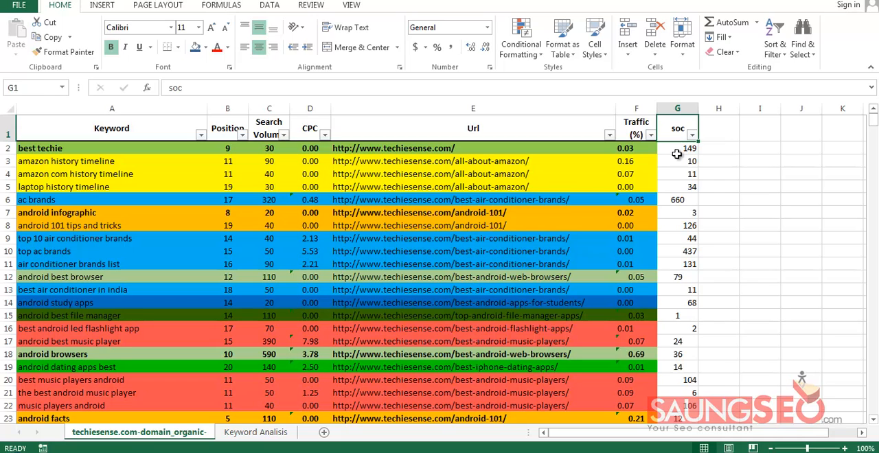
Sort the keyword table from smallest to largest by the soc column
key(ctrl+shift+Down)
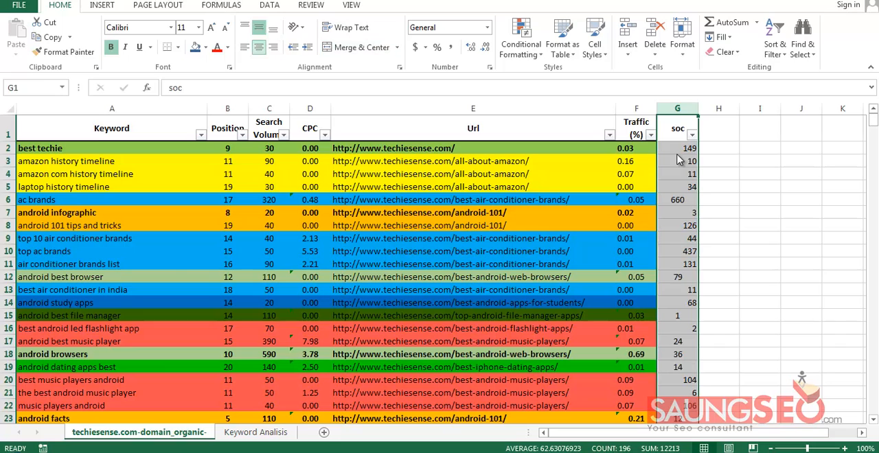
click(760, 212)
click(692, 135)
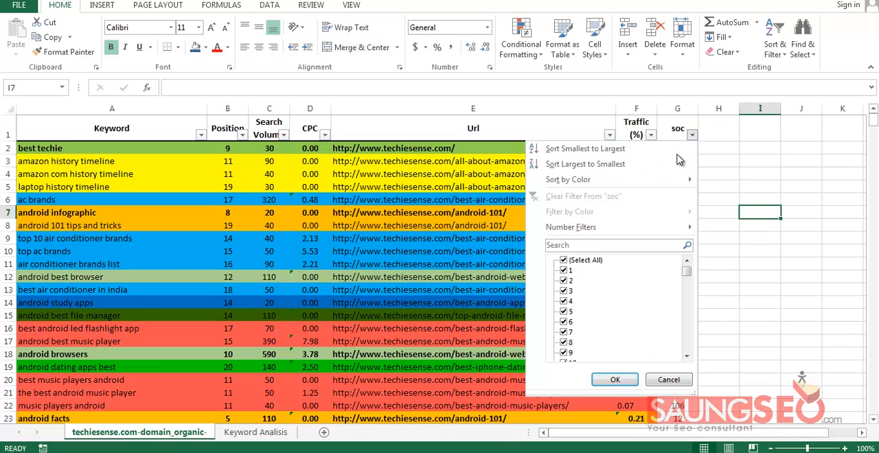
click(677, 152)
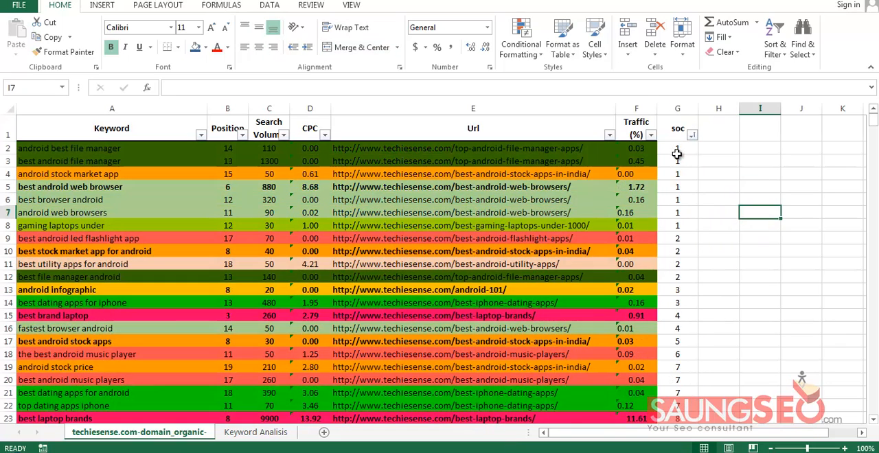
Fill the soc cells with values up to 79, G2 through G169, with green
click(677, 154)
key(shift+Down)
key(shift+Down)
key(shift+Down)
key(shift+Down)
key(shift+Down)
key(shift+Down)
key(shift+Down)
key(shift+Down)
key(shift+Down)
key(shift+Down)
key(shift+Down)
key(shift+Down)
key(shift+Down)
key(shift+Down)
key(shift+Down)
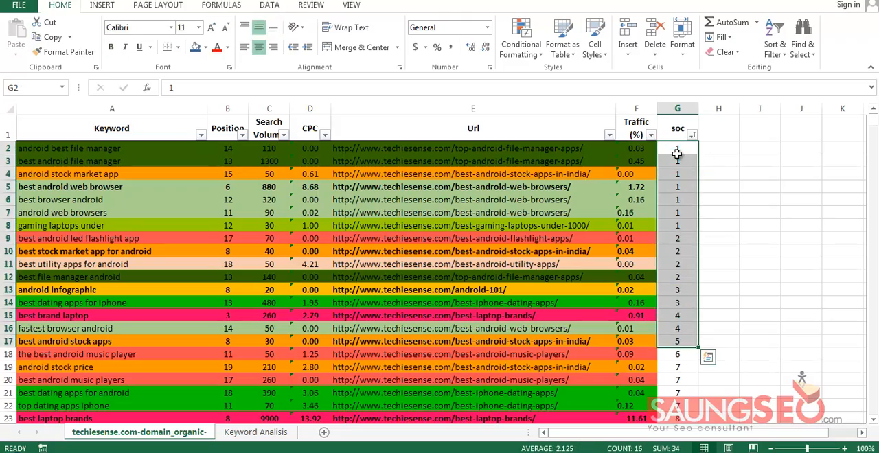
scroll(677, 154, down, 20)
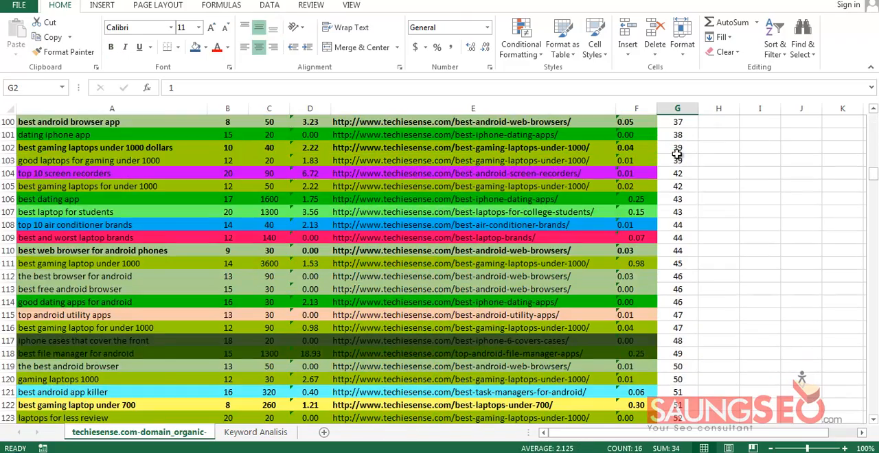
scroll(677, 154, down, 20)
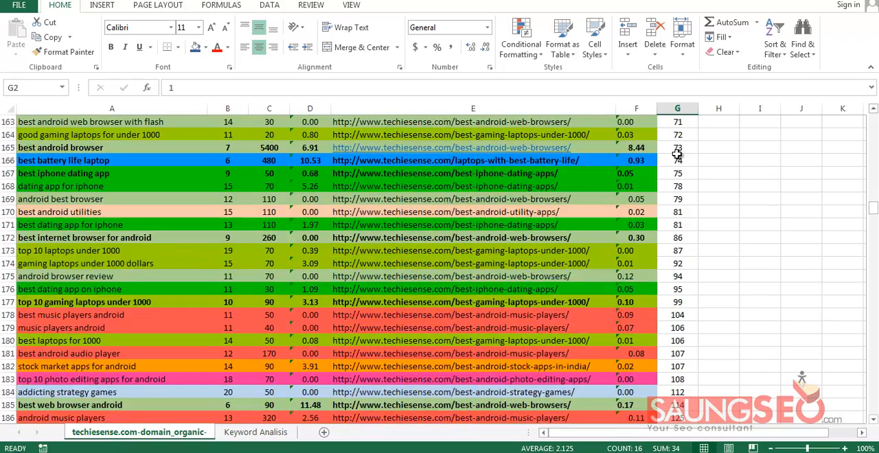
scroll(677, 154, up, 2)
shift+click(678, 276)
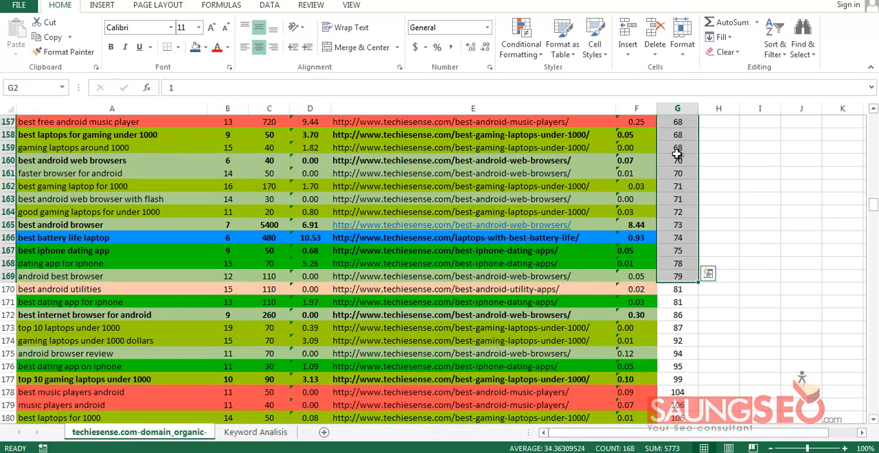
click(205, 47)
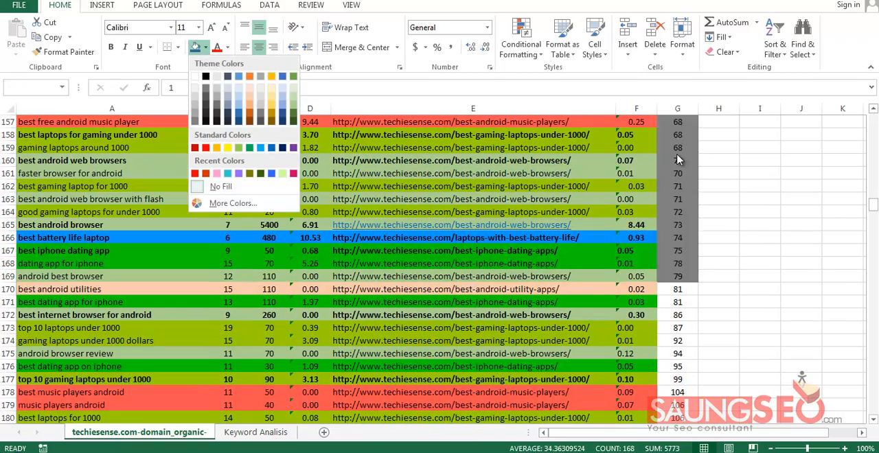
click(249, 147)
Fill the soc cells with values from 81 to 149, G170 through G190, with yellow
scroll(677, 154, up, 20)
scroll(678, 154, down, 20)
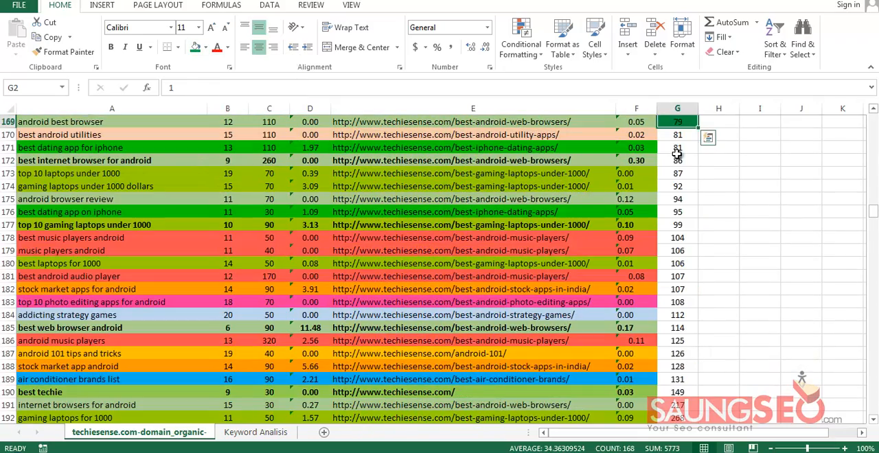
drag(677, 134, 678, 315)
scroll(677, 154, down, 5)
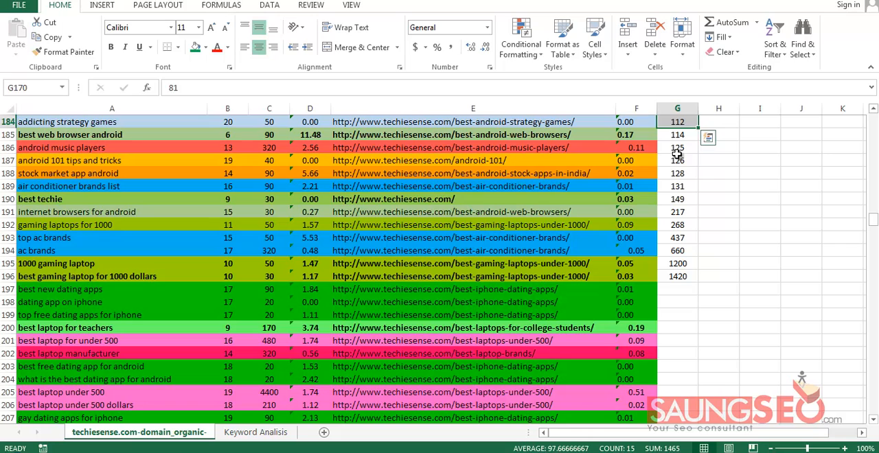
key(shift+Down)
key(shift+Down)
key(shift+Down)
key(shift+Down)
key(shift+Down)
key(shift+Down)
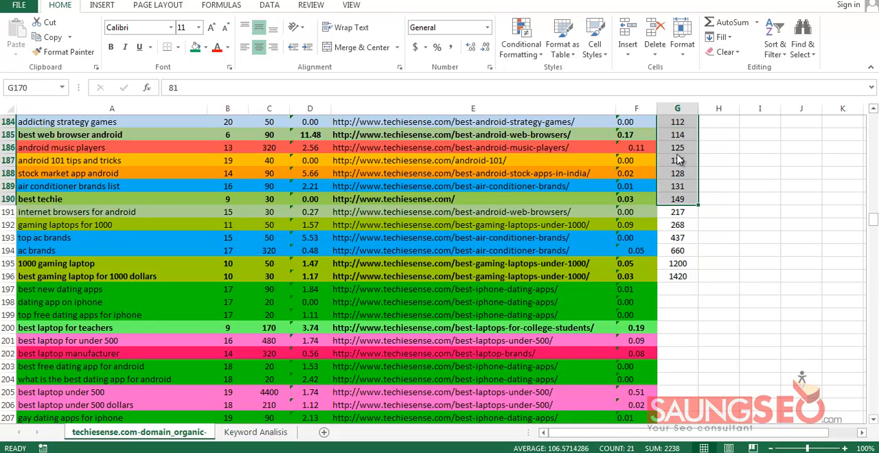
click(205, 47)
click(227, 147)
Fill the soc cells with values from 217 to 1420, G191 through G196, with red
scroll(677, 154, up, 7)
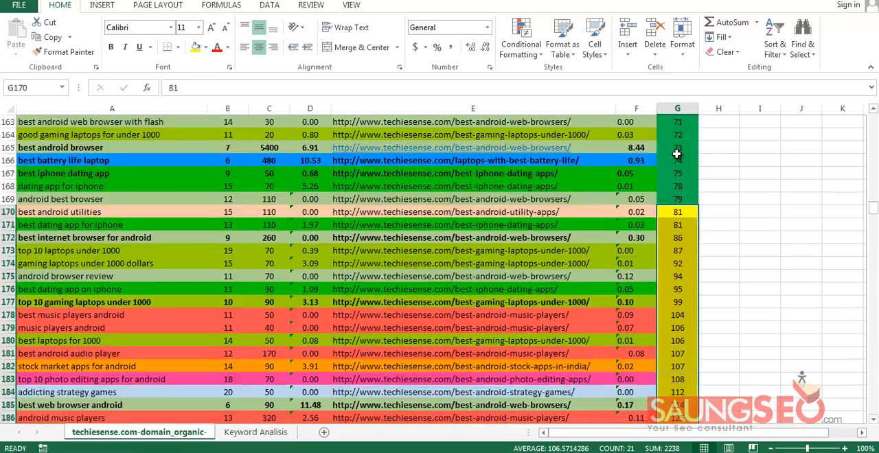
scroll(677, 155, down, 8)
drag(677, 186, 677, 251)
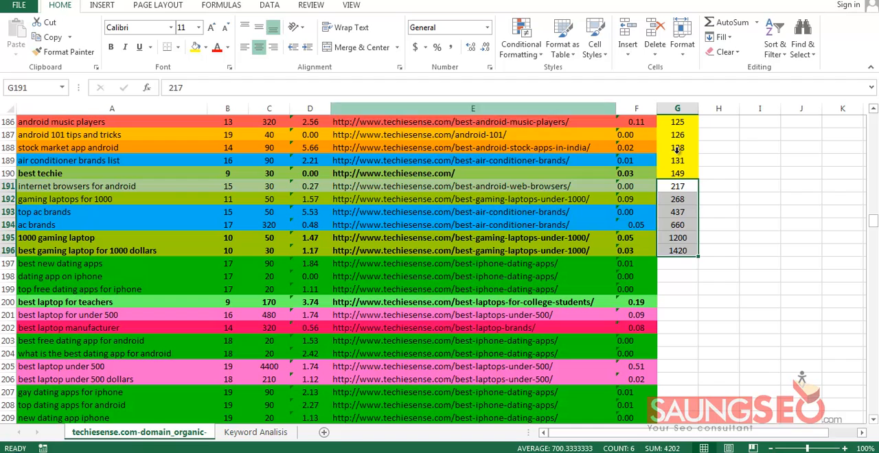
click(205, 47)
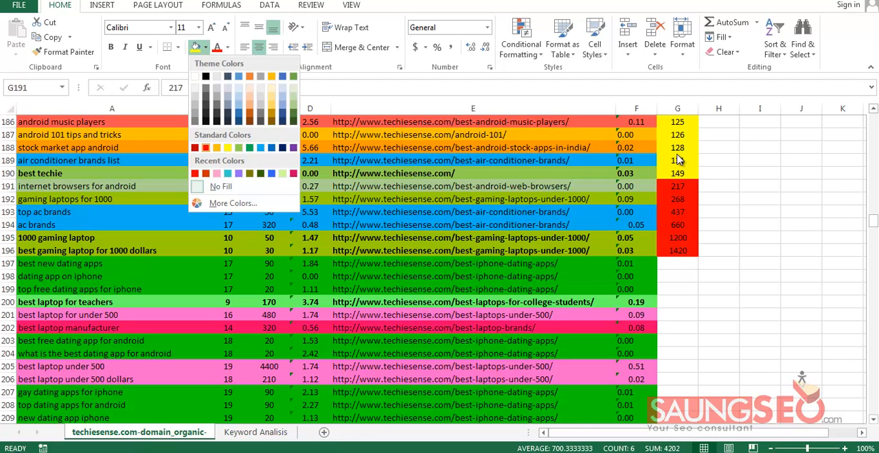
click(206, 148)
click(677, 264)
Select the colour-coded soc column G and remove its values and fills from the keyword table
scroll(677, 155, down, 6)
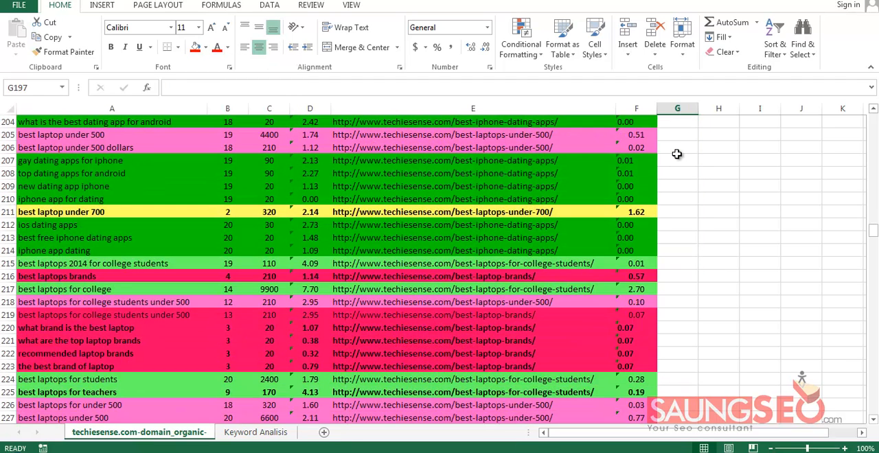
scroll(677, 153, up, 20)
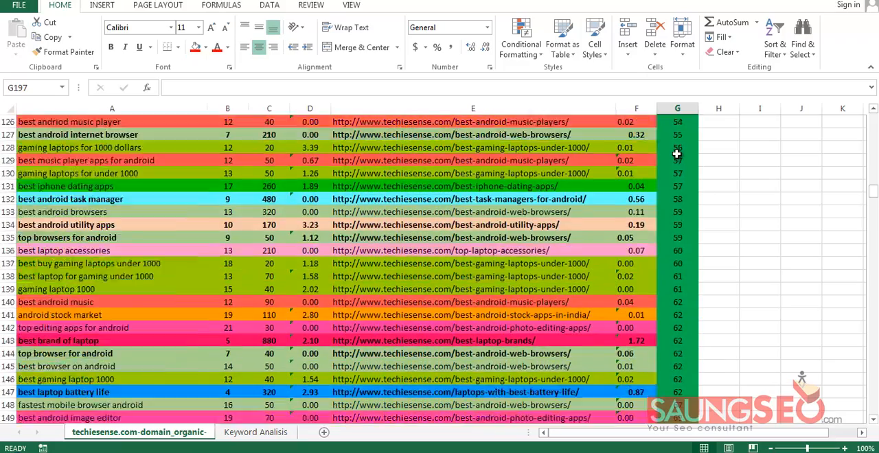
scroll(677, 155, down, 17)
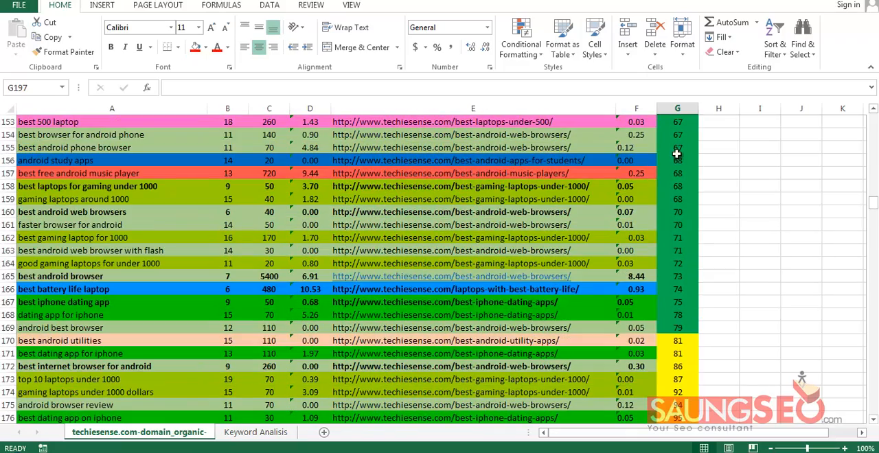
scroll(677, 158, up, 20)
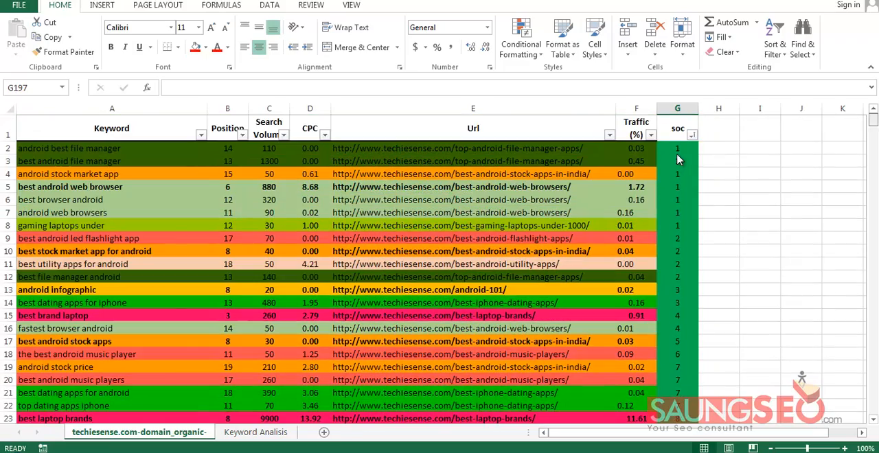
click(677, 108)
scroll(677, 155, down, 5)
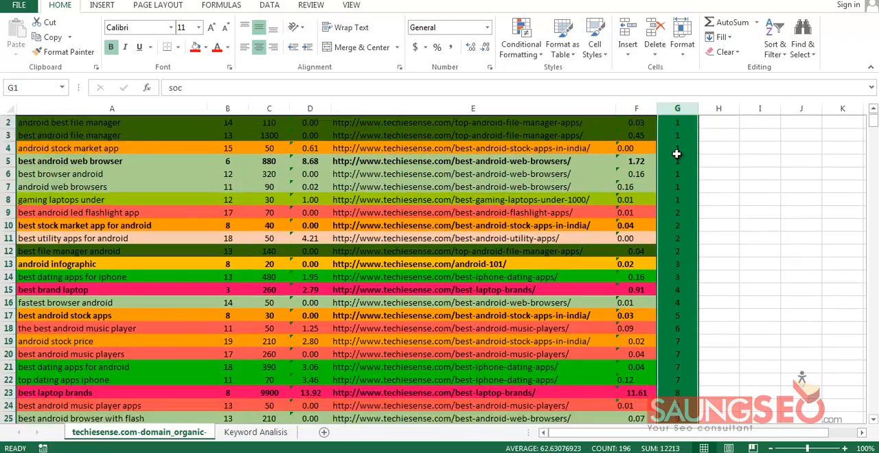
scroll(676, 153, down, 20)
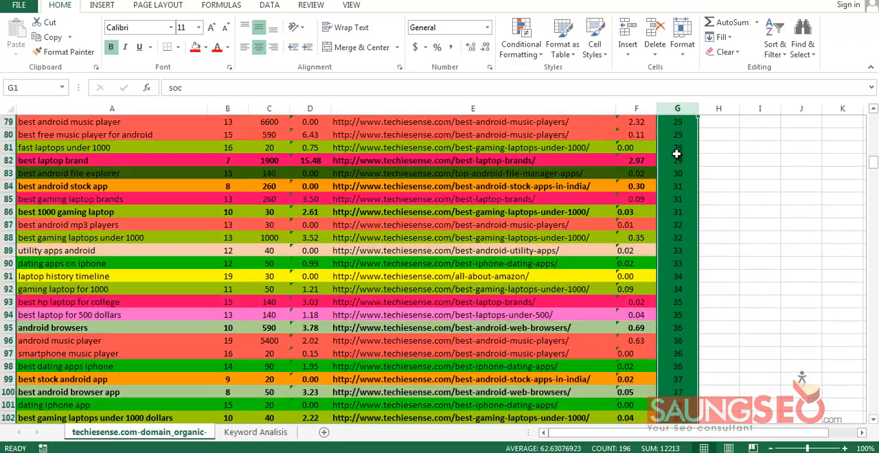
scroll(677, 154, down, 14)
key(ctrl+z)
key(ctrl+z)
key(ctrl+z)
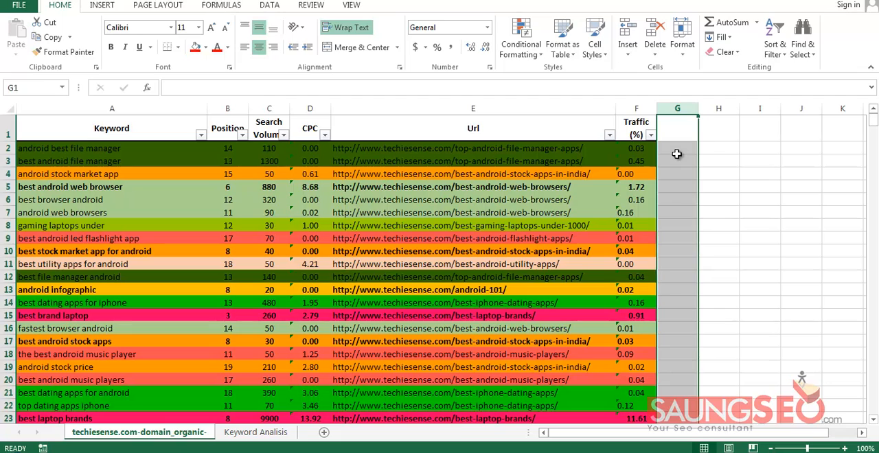
Copy the keyword "android best file manager" from A2, switch to Market Samurai, and enter it as the new project's keyword and title
key(ctrl+Home)
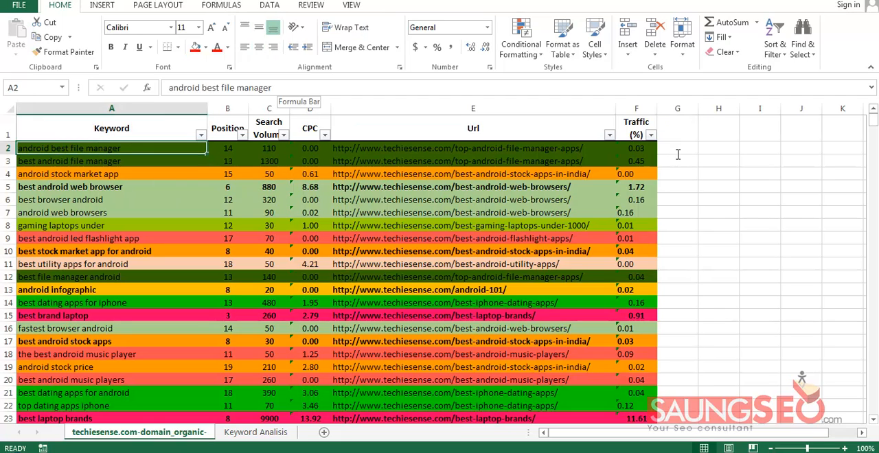
drag(275, 88, 167, 88)
key(ctrl+c)
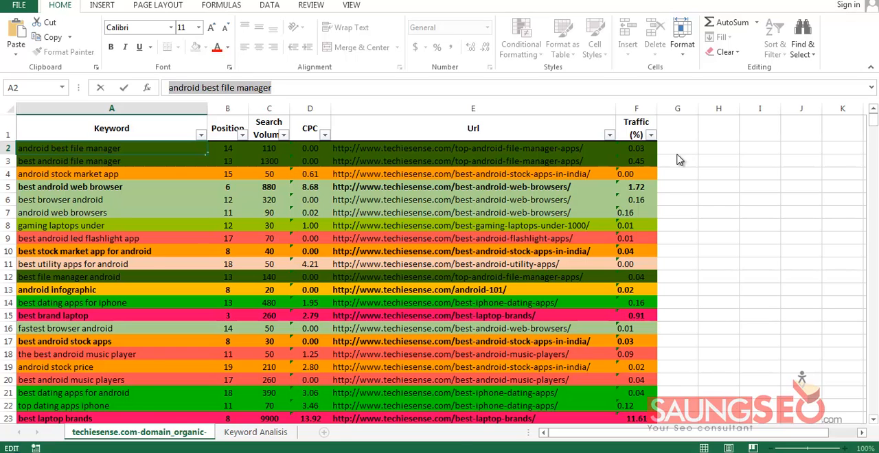
key(alt+Tab)
key(ctrl+v)
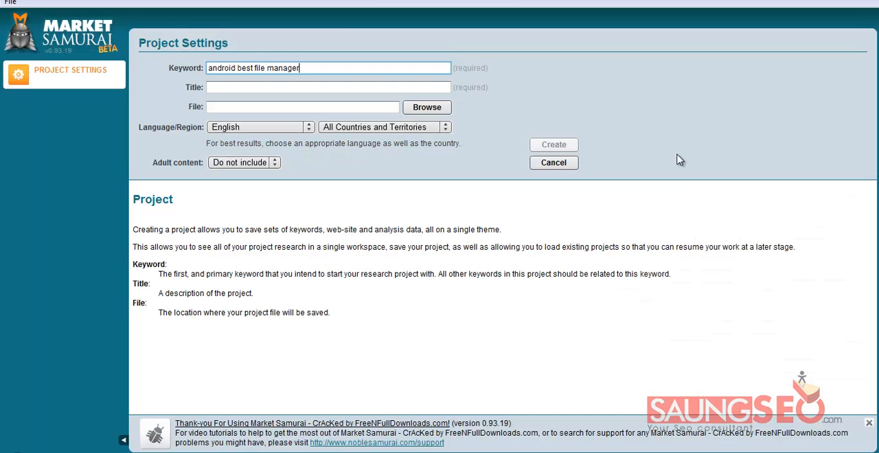
click(680, 160)
Create the project with United States as its region and open its Keyword Research section
click(385, 127)
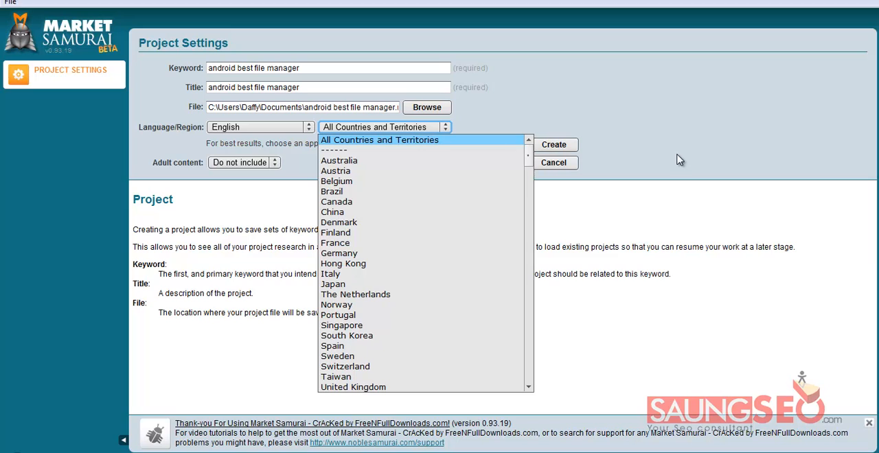
key(u)
key(u)
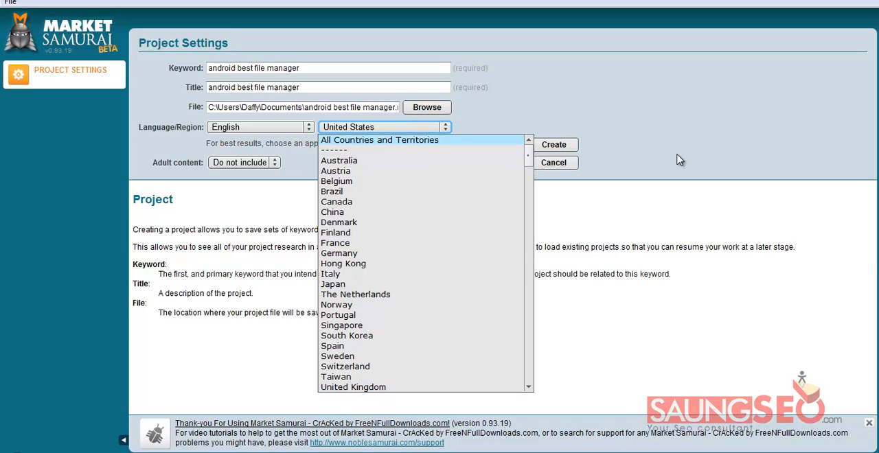
key(Return)
key(Return)
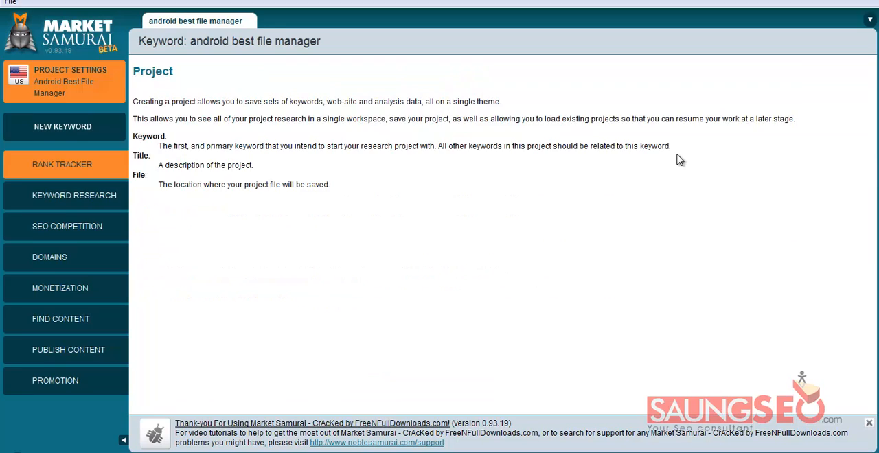
click(679, 160)
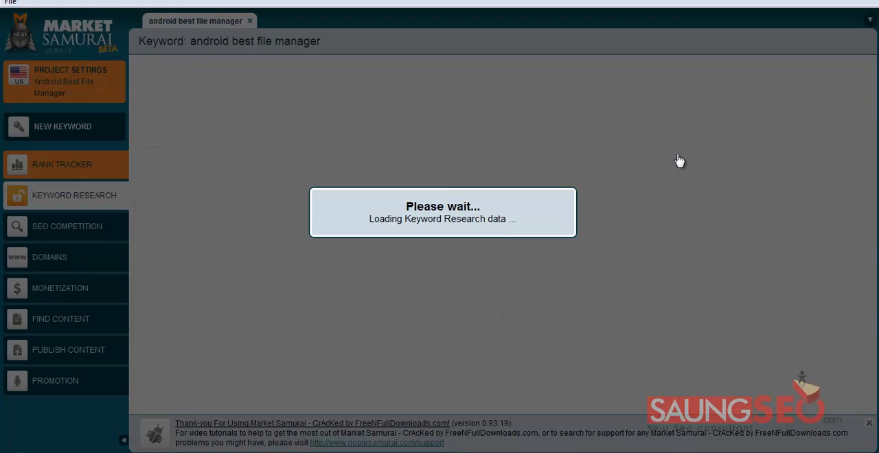
Switch to the techiesense.com keyword workbook in Excel and copy the remaining keywords, A3 through A553
key(super+4)
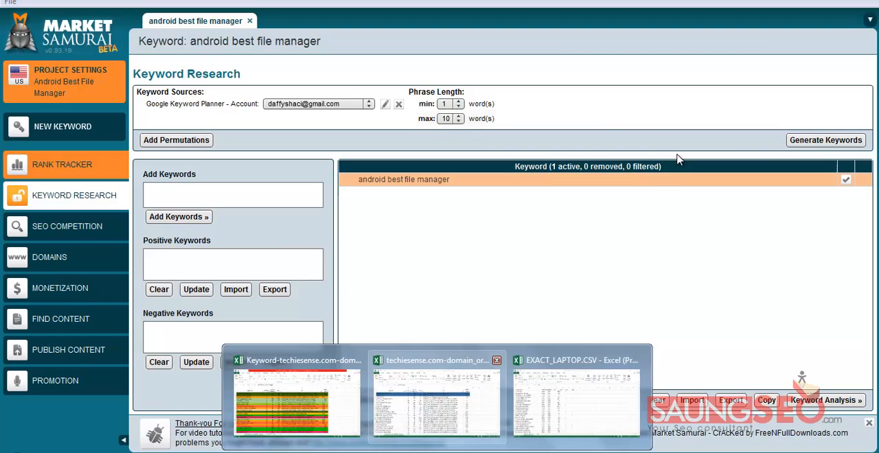
key(Return)
key(shift+Down)
key(shift+Down)
key(shift+Down)
key(shift+Down)
key(shift+Down)
key(shift+Down)
key(shift+Down)
key(shift+Down)
key(shift+Down)
key(shift+Down)
key(shift+Down)
key(shift+Down)
key(shift+Down)
key(shift+Down)
key(shift+Down)
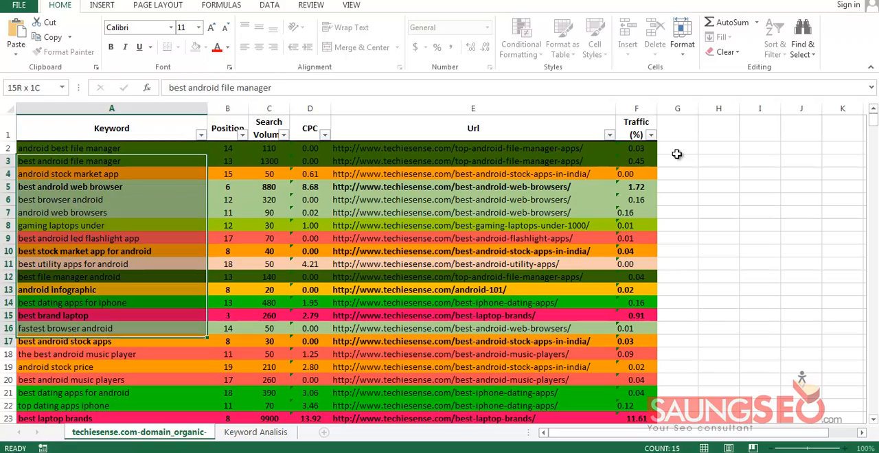
scroll(677, 160, down, 20)
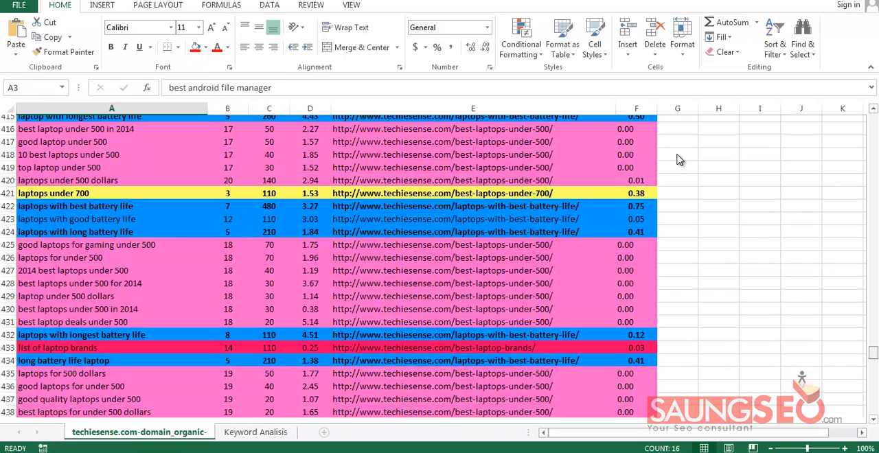
key(ctrl+shift+Down)
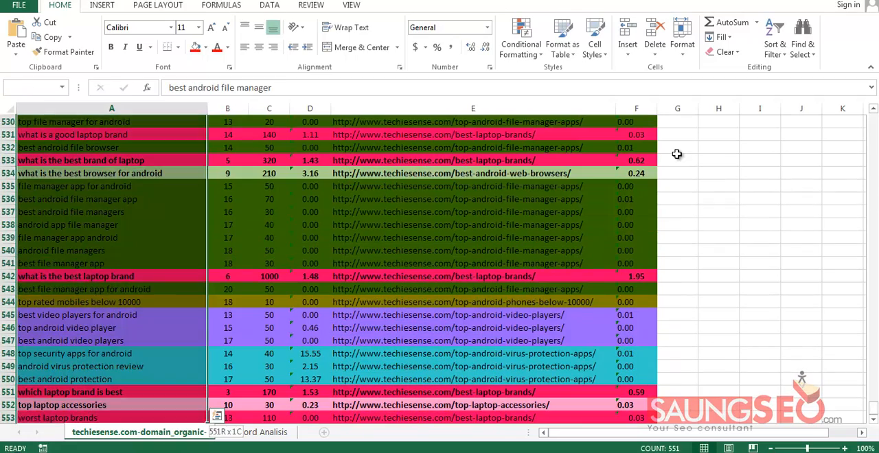
scroll(677, 154, down, 2)
key(ctrl+c)
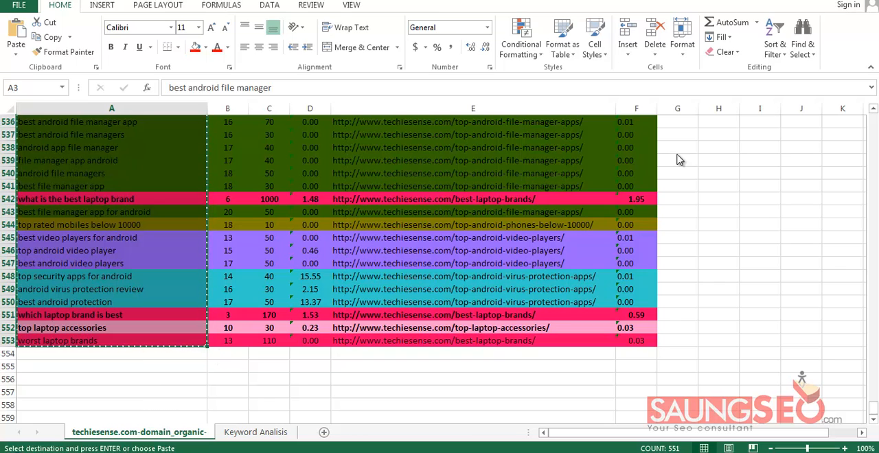
Switch back to Market Samurai, paste the copied keywords into Add Keywords, and add them to the project's keyword list
click(381, 406)
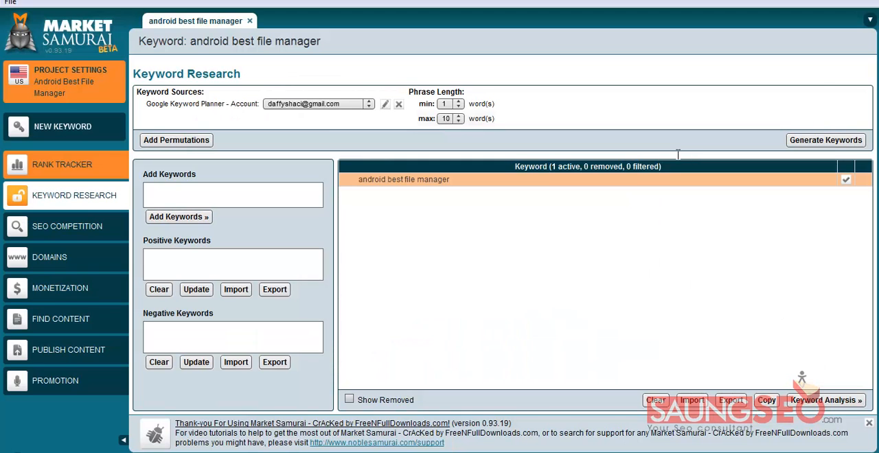
click(229, 195)
key(ctrl+v)
click(179, 216)
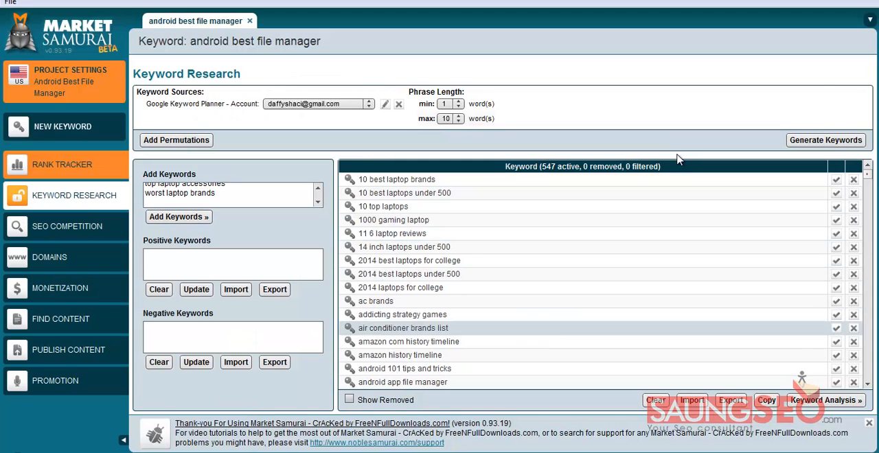
Open the keyword analysis and analyze the project's keywords for Title Comp, Anchor Comp, and Title & Anchor Comp
click(826, 400)
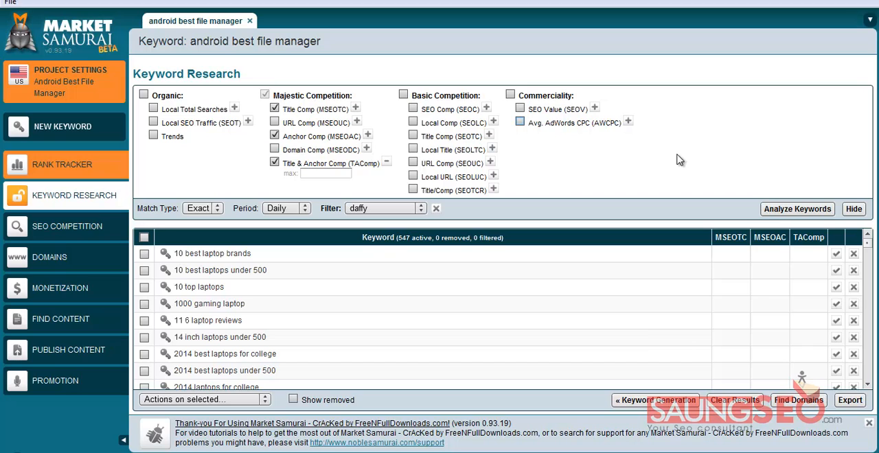
key(space)
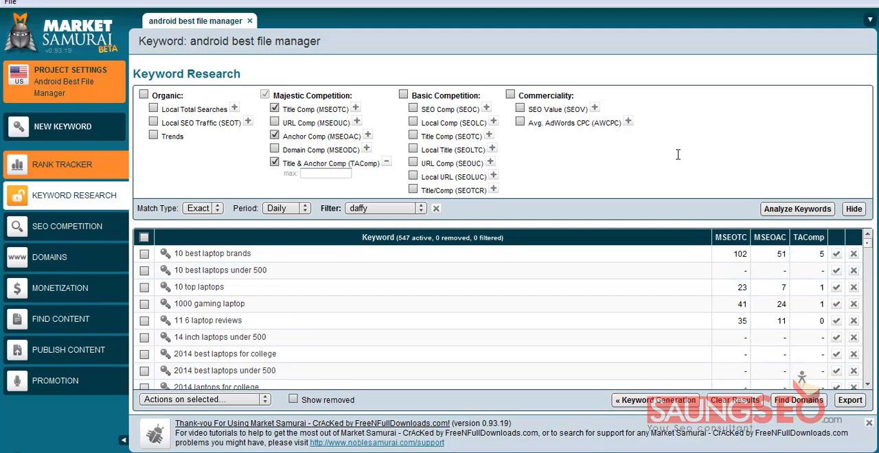
Switch to the techiesense.com keyword workbook in Excel and go over the empty header cells G1 through K1 beside Traffic (%)
key(alt+Tab)
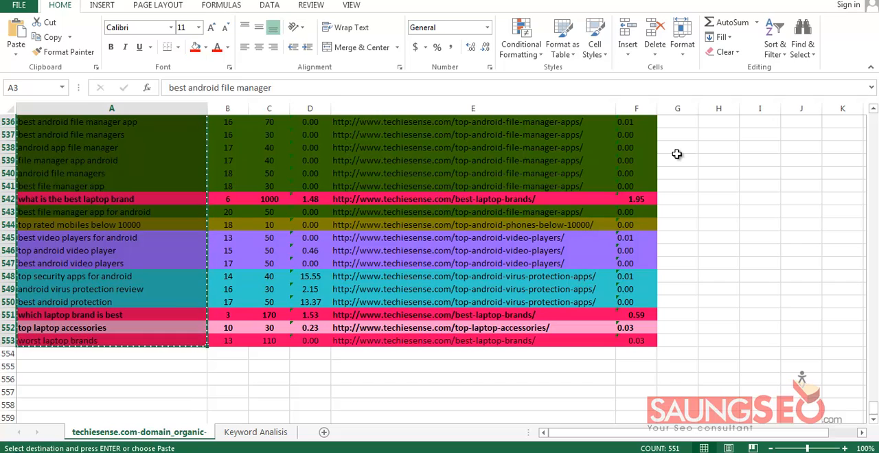
key(Return)
click(677, 138)
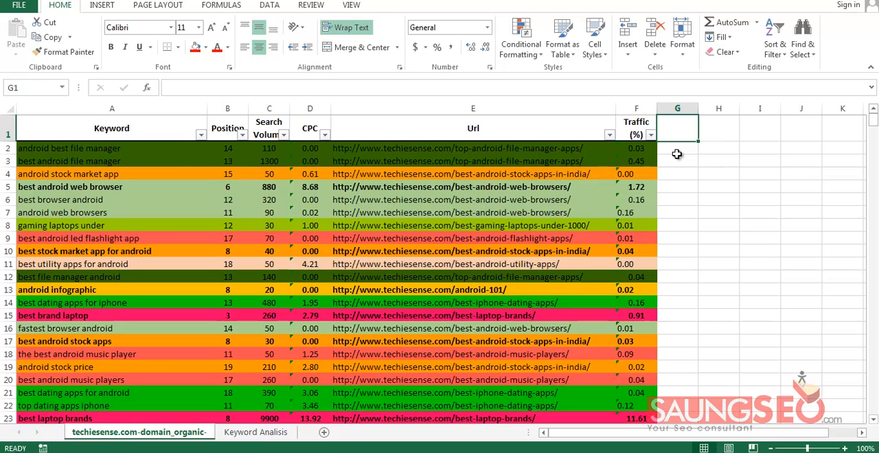
key(Right)
key(Right)
key(Left)
key(Left)
key(Right)
key(Right)
key(Right)
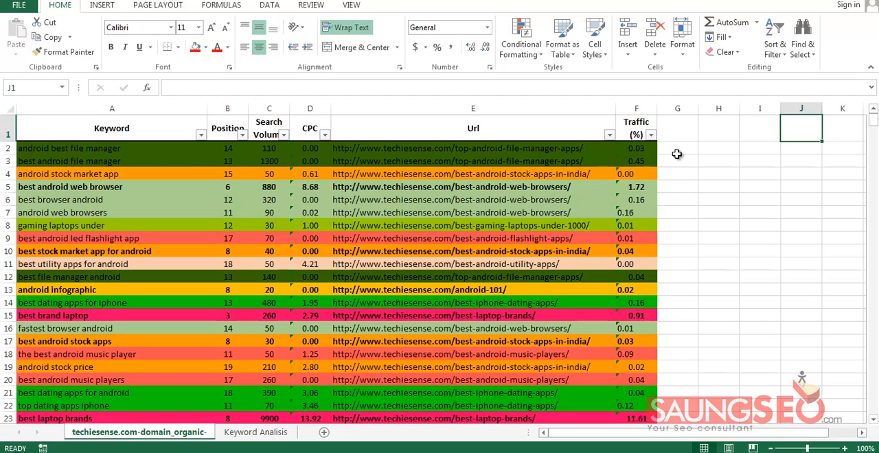
key(Left)
key(Left)
key(Left)
key(Right)
key(Right)
key(Right)
key(Right)
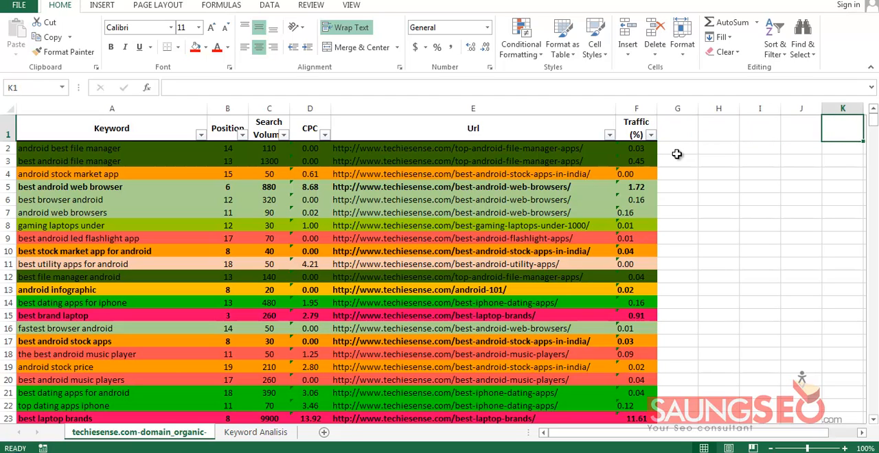
Open the Keyword Analisis sheet and sort it by the Avg KC column from smallest to largest
key(ctrl+Page_Down)
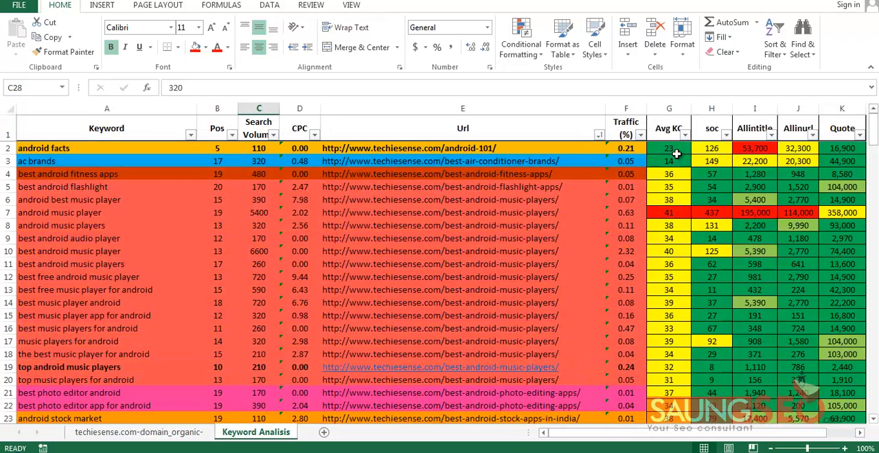
scroll(677, 153, down, 5)
scroll(676, 154, up, 5)
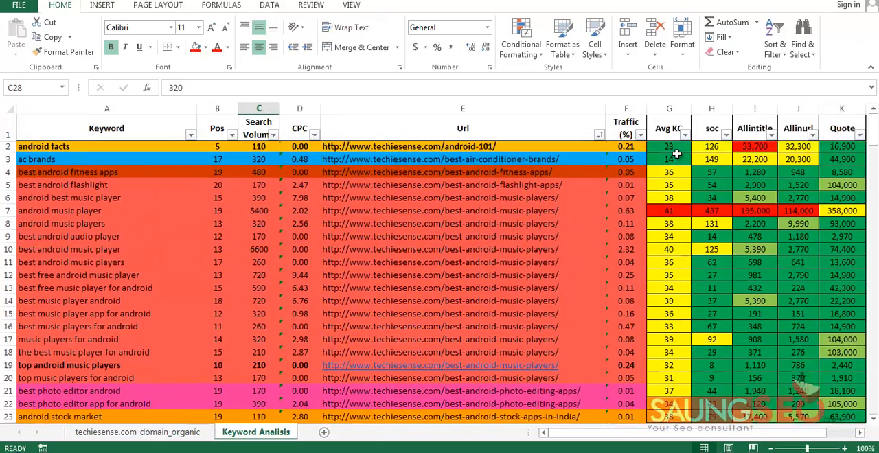
click(670, 130)
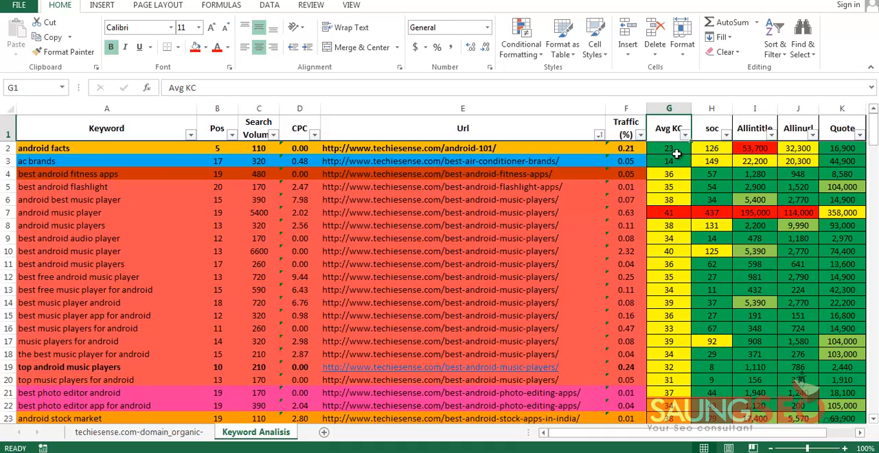
key(ctrl+shift+Down)
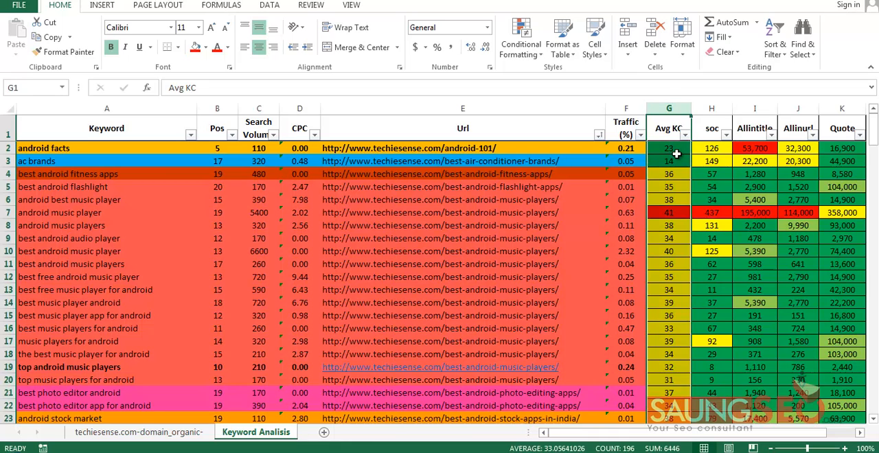
click(677, 158)
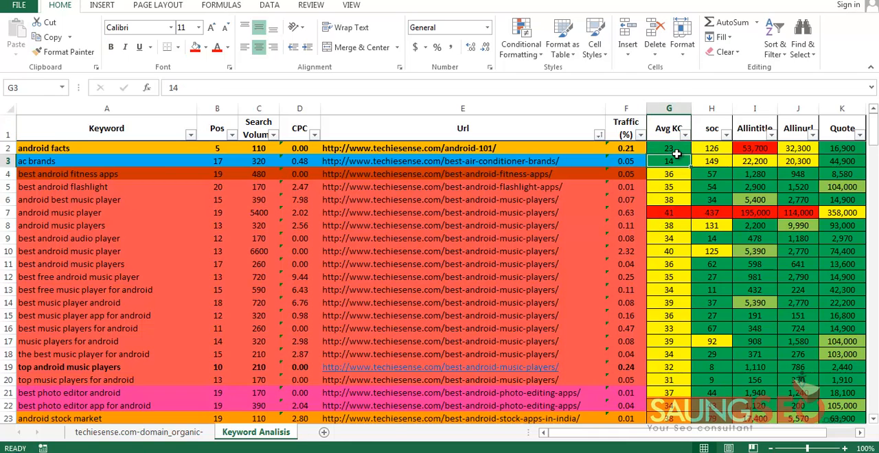
click(677, 153)
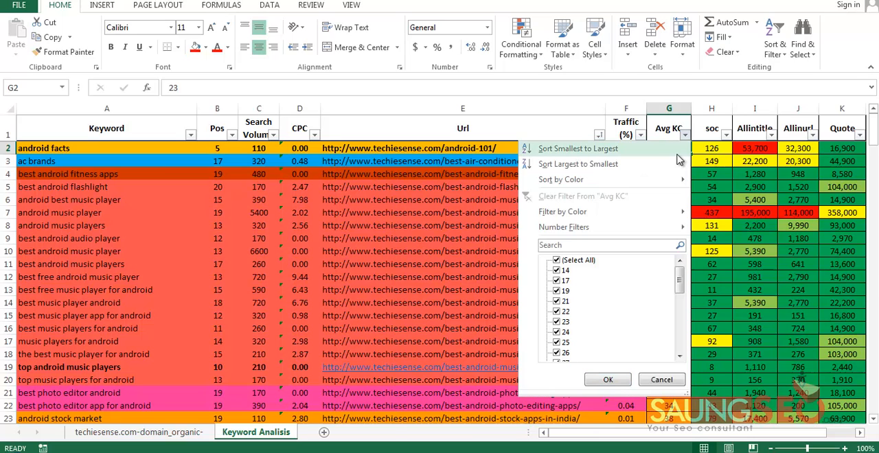
click(676, 152)
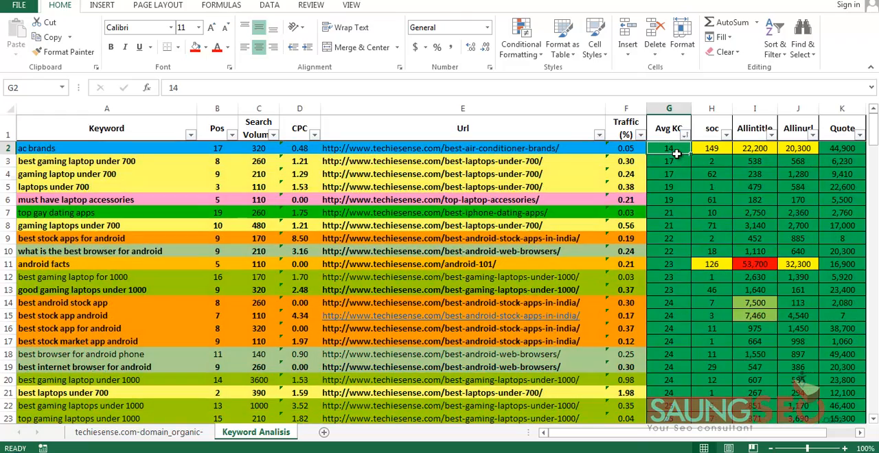
Examine which Avg KC values fall in the green, yellow, and red colour bands down the sorted column
drag(676, 154, 677, 368)
scroll(676, 154, down, 17)
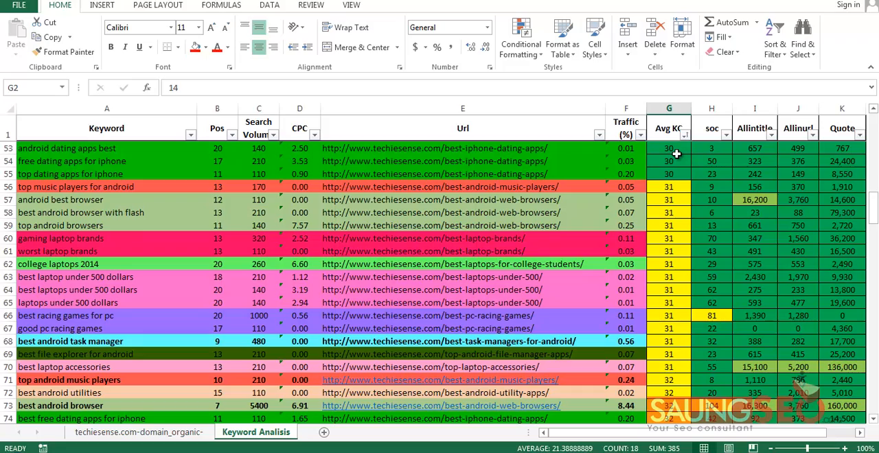
shift+click(672, 174)
click(672, 200)
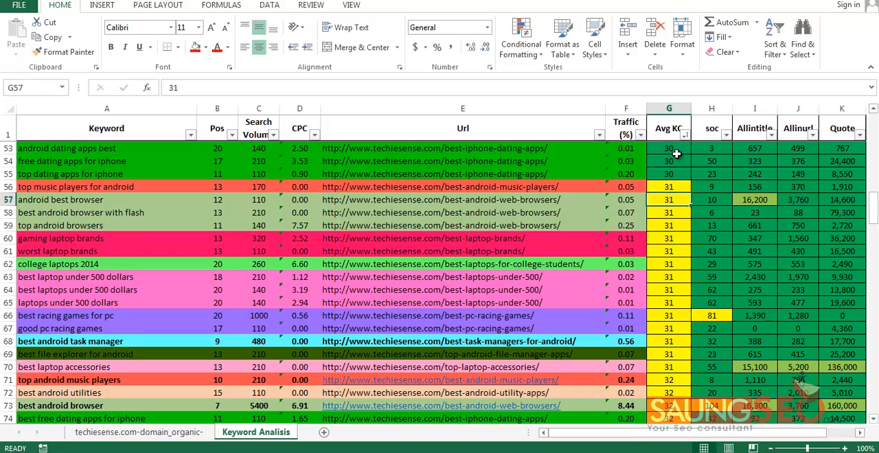
drag(672, 187, 671, 342)
scroll(677, 154, down, 20)
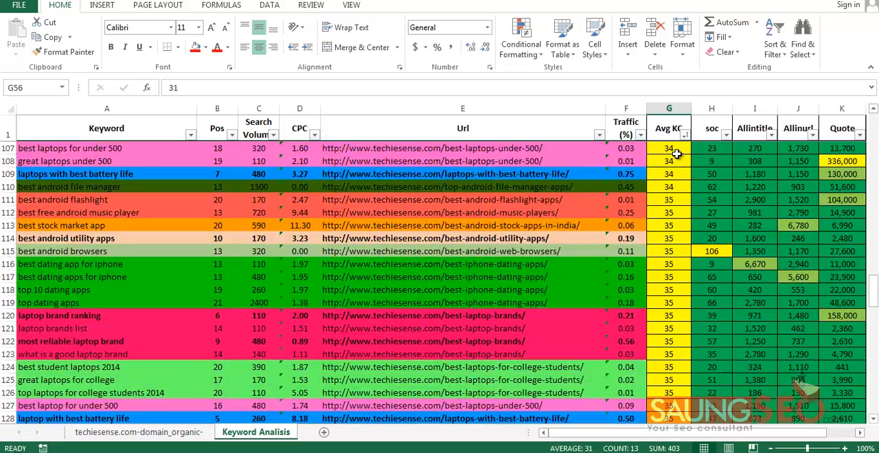
scroll(676, 154, down, 17)
scroll(676, 154, up, 4)
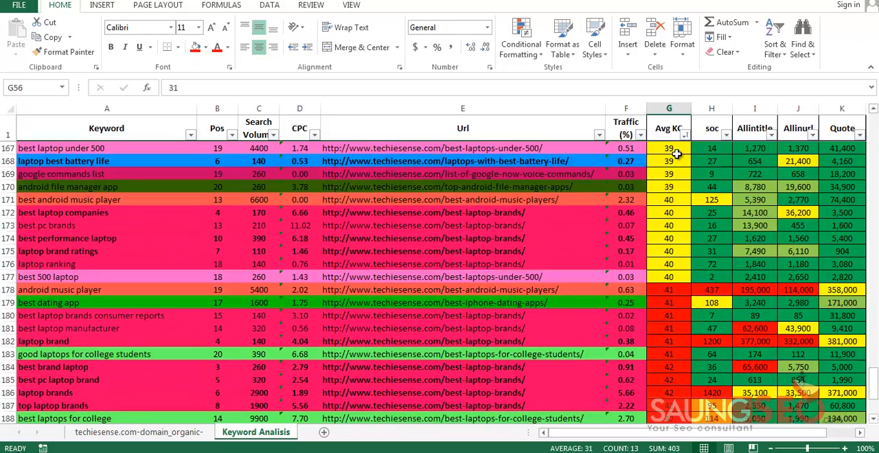
shift+click(672, 277)
scroll(677, 154, down, 1)
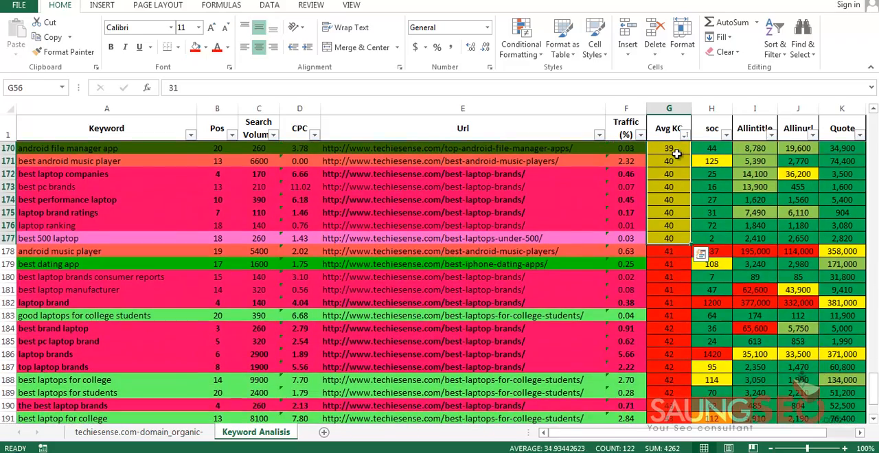
click(672, 251)
key(ctrl+shift+Down)
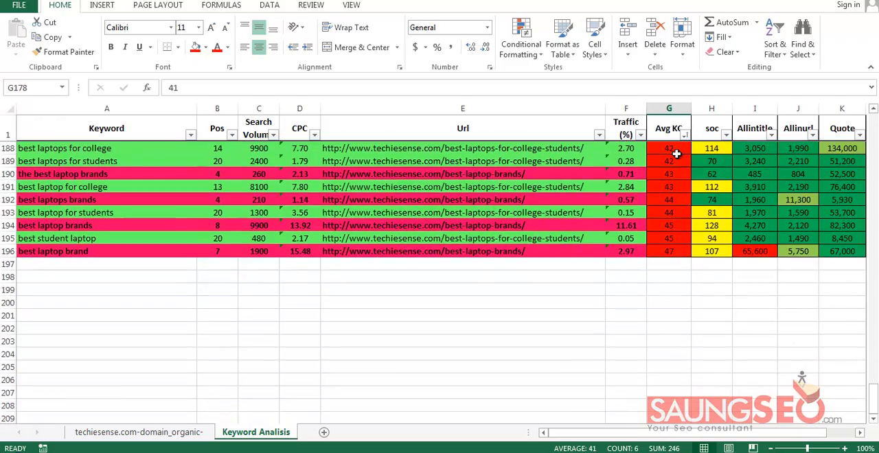
scroll(676, 154, up, 6)
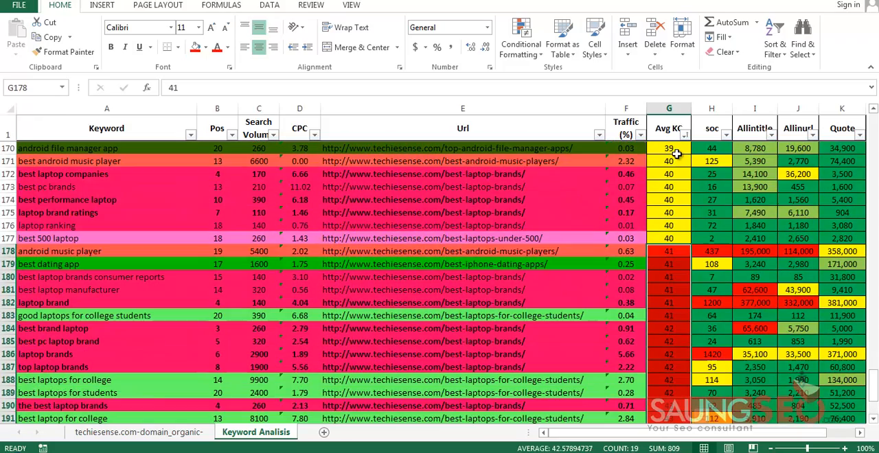
Sort the keyword table by the soc column from smallest to largest
click(711, 276)
scroll(678, 158, up, 20)
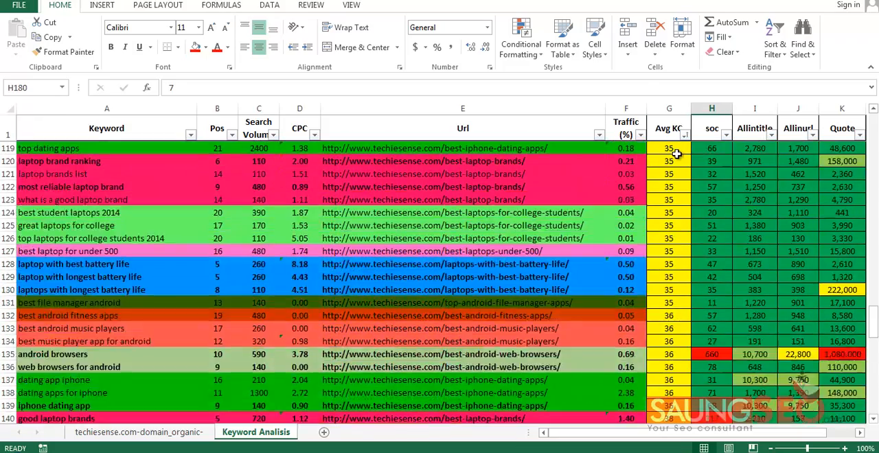
scroll(677, 157, up, 20)
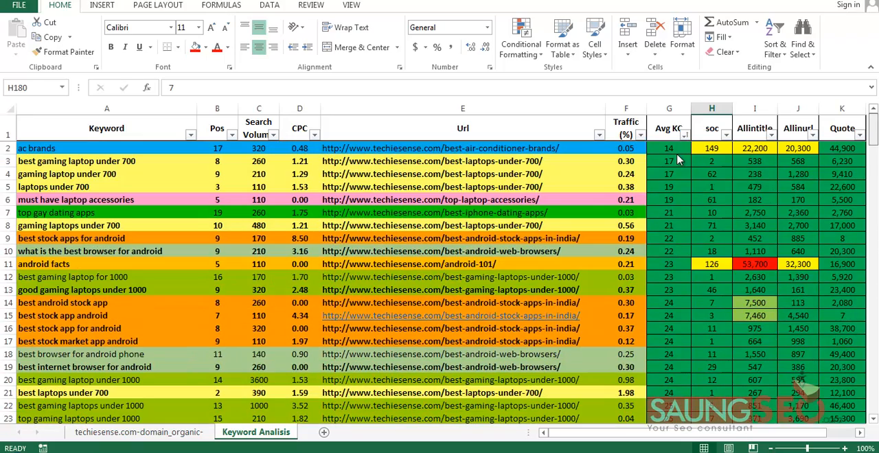
key(ctrl+Up)
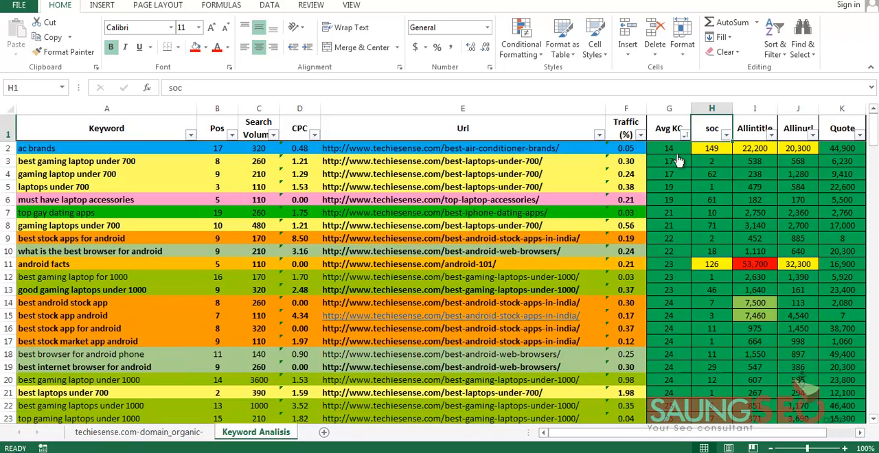
key(alt+Down)
click(677, 149)
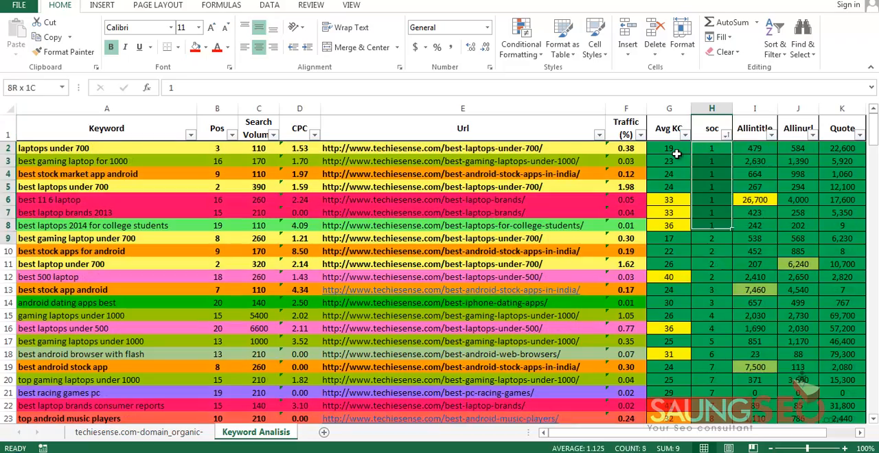
Examine the green band of the sorted soc column from H2 down to its last cell, H169
key(shift+Down)
key(shift+Down)
key(shift+Down)
key(shift+Down)
key(shift+Down)
scroll(677, 155, down, 20)
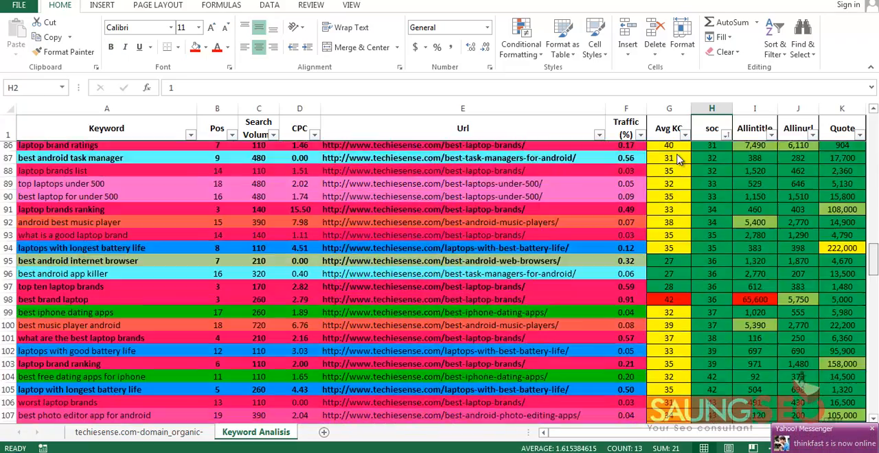
scroll(677, 158, down, 17)
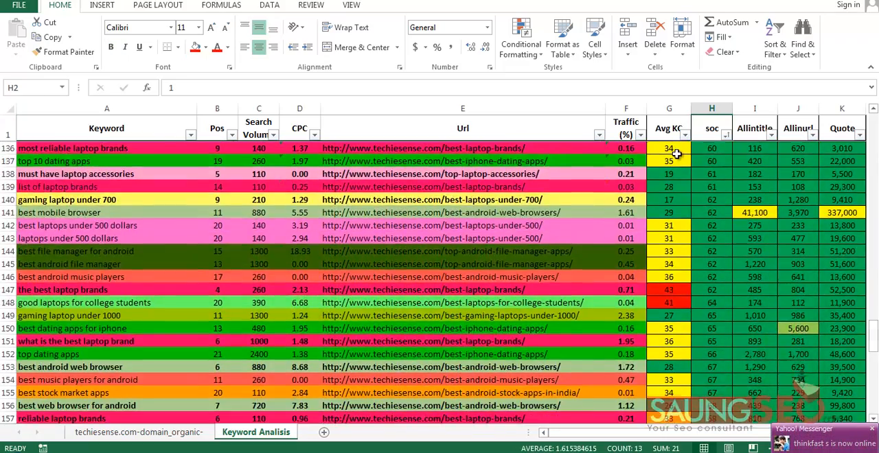
scroll(677, 155, down, 8)
click(712, 264)
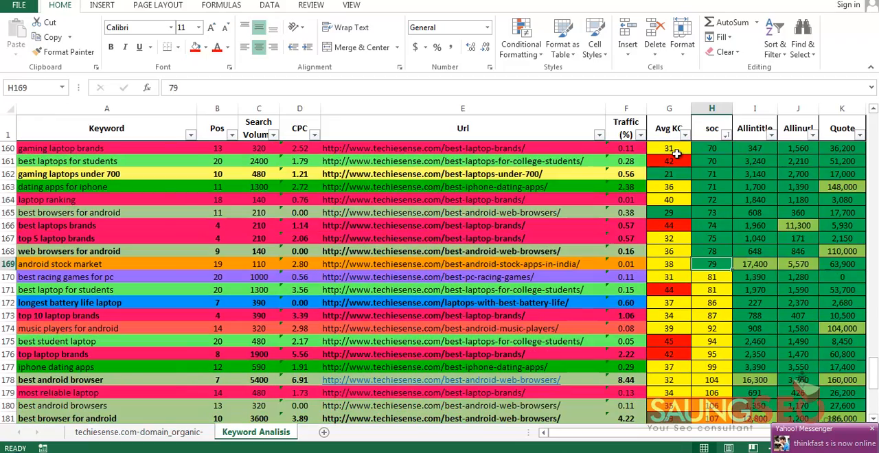
Examine the yellow soc values from H170 to H190 and the red ones below them
key(Down)
key(shift+Down)
key(shift+Down)
key(shift+Down)
key(shift+Down)
key(shift+Down)
key(shift+Down)
key(shift+Down)
key(shift+Down)
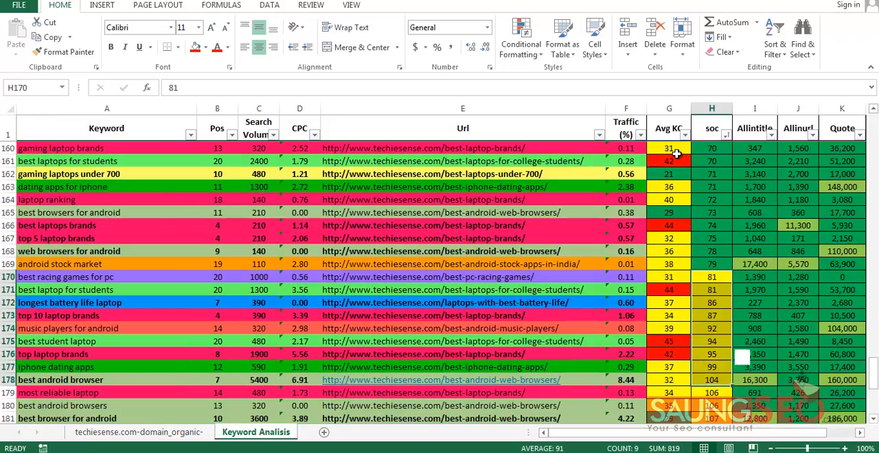
scroll(677, 155, down, 9)
scroll(677, 154, up, 3)
key(shift+Down)
key(shift+Down)
key(shift+Down)
key(shift+Down)
key(shift+Down)
key(shift+Down)
key(shift+Down)
key(shift+Down)
key(shift+Down)
key(shift+Down)
key(shift+Down)
key(shift+Down)
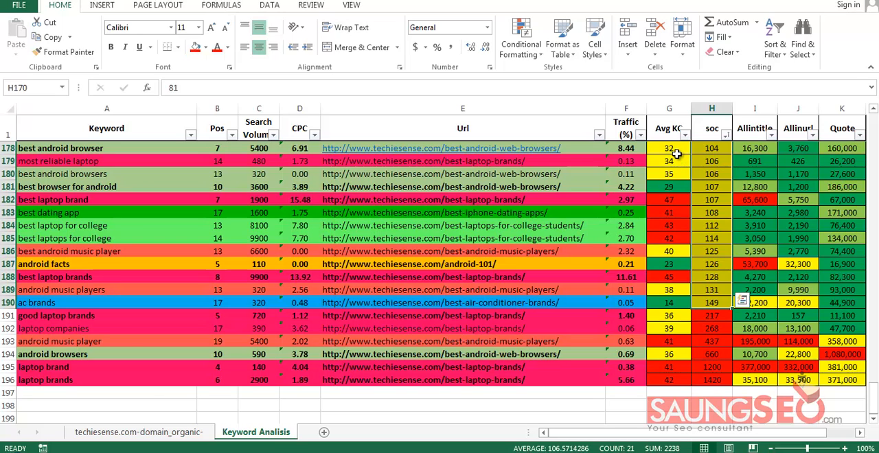
drag(712, 316, 711, 380)
click(712, 418)
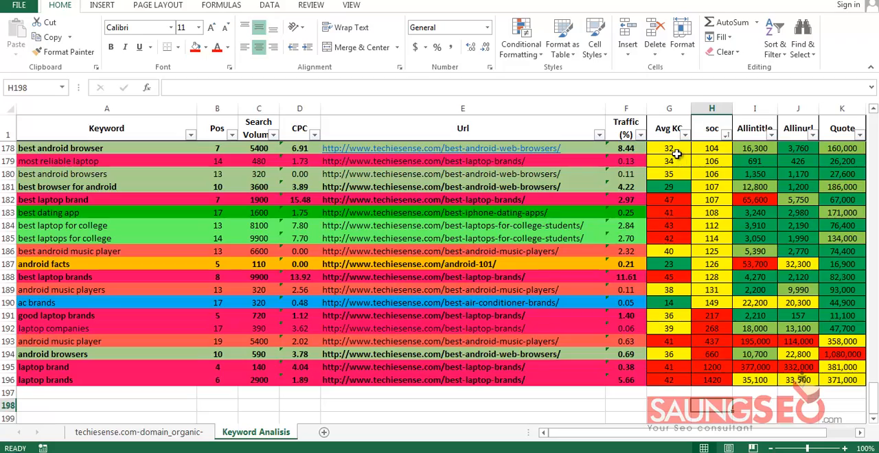
Review the Avg KC and soc columns side by side, and go over the soc, Allintitle, and Allinurl headers
scroll(678, 155, up, 3)
scroll(677, 155, down, 4)
scroll(677, 155, up, 20)
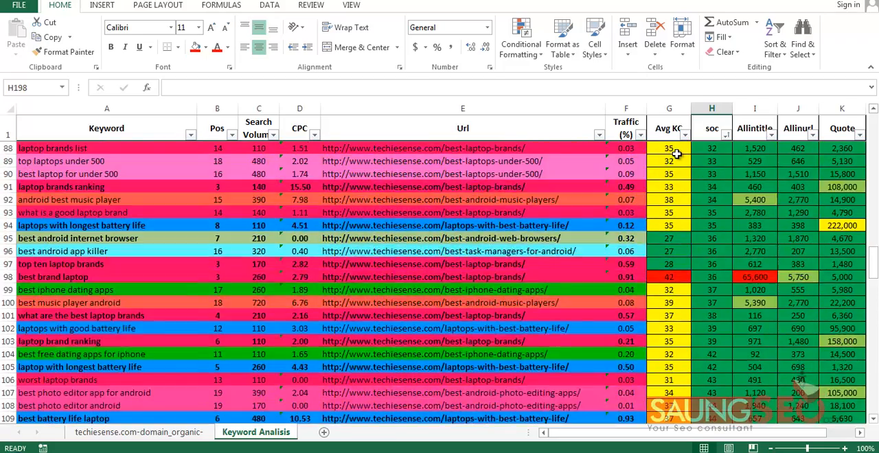
scroll(677, 155, up, 7)
drag(669, 109, 711, 108)
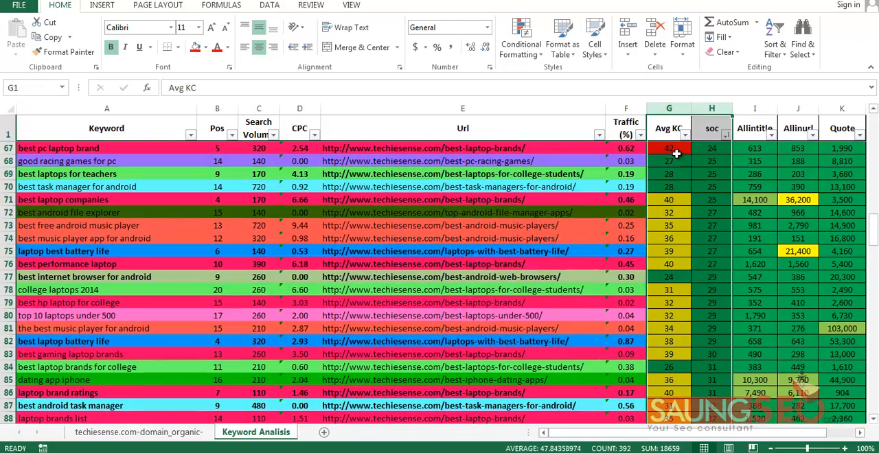
click(711, 174)
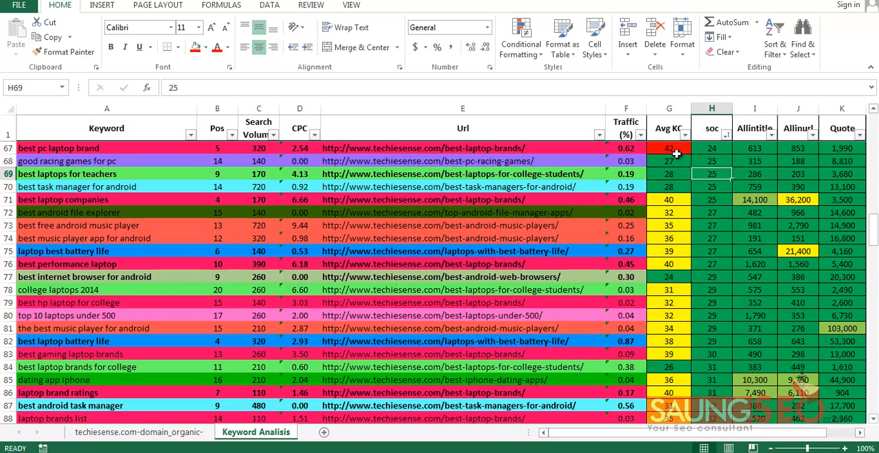
click(755, 148)
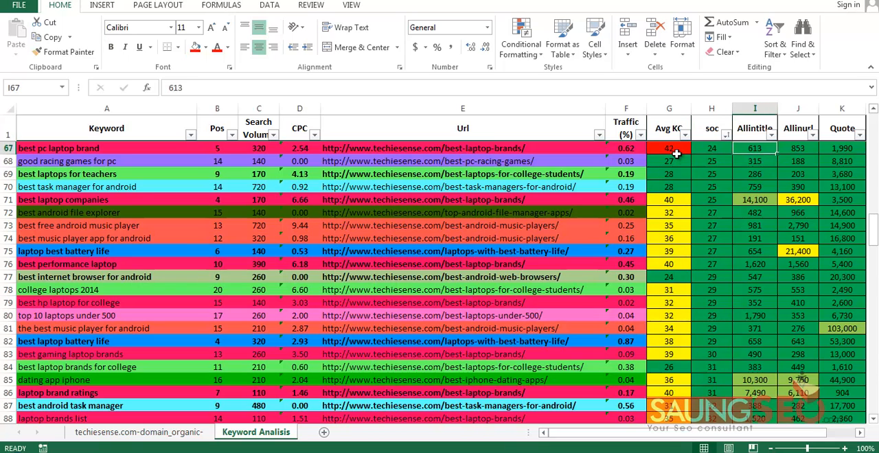
click(712, 129)
click(755, 129)
key(Right)
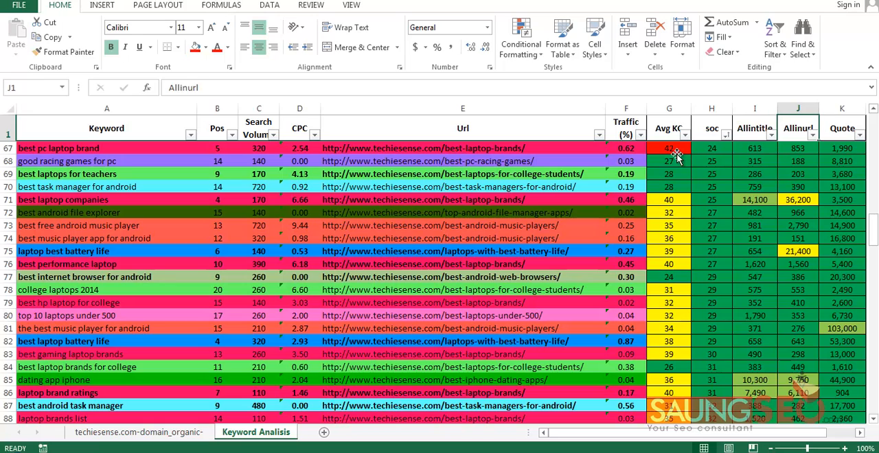
Replace the header text in K1 with "keyword", including the quotation marks
key(Left)
key(Right)
key(Right)
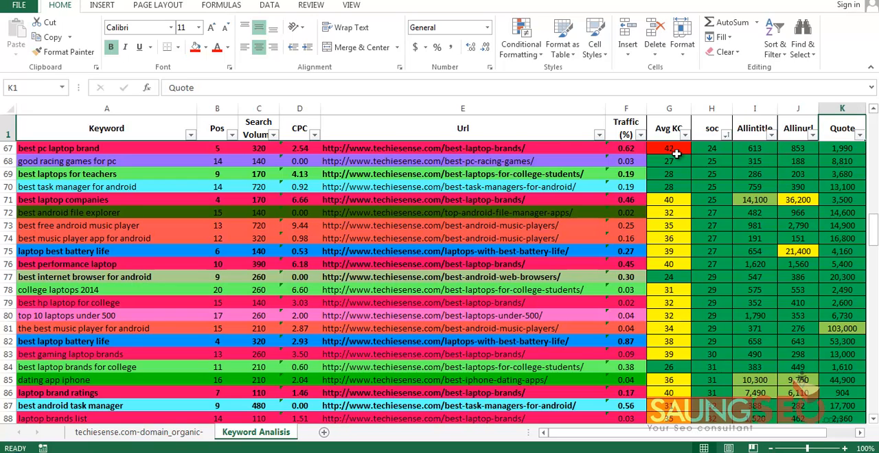
key(F2)
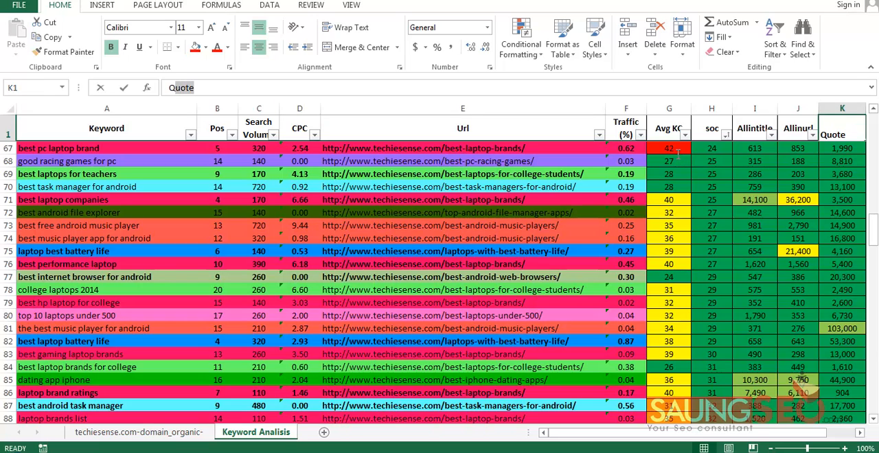
key(shift+Left)
key(shift+Left)
key(shift+Left)
text(")
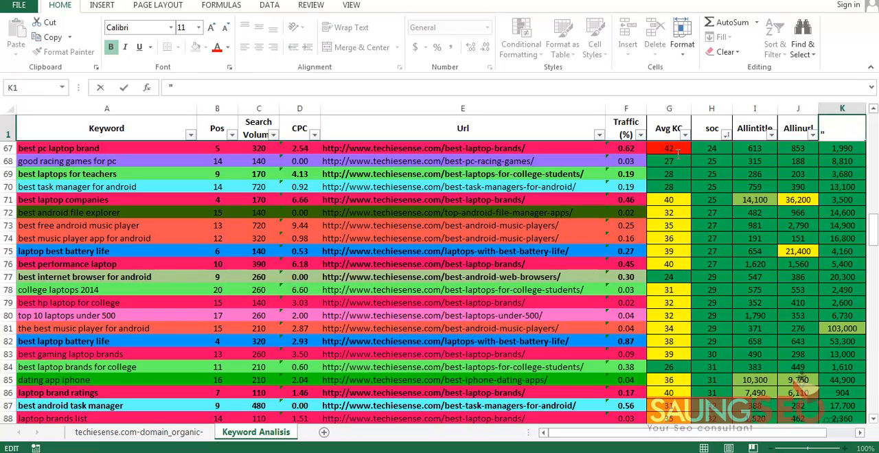
text(keyword)
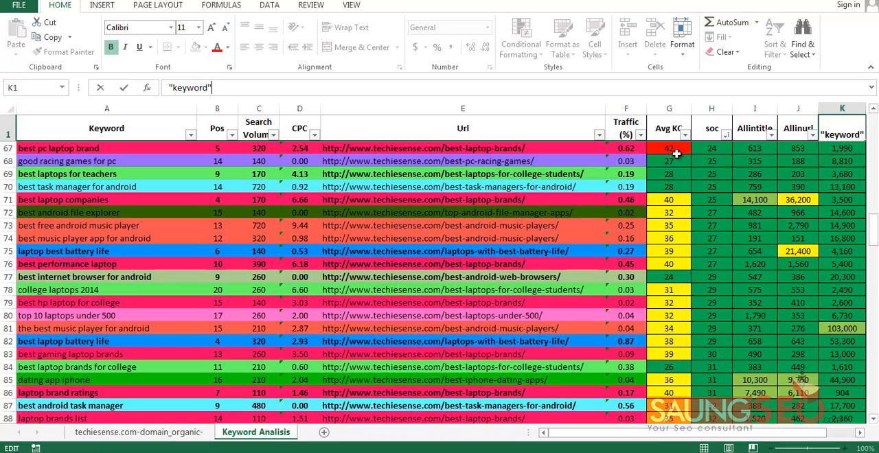
text(")
key(Return)
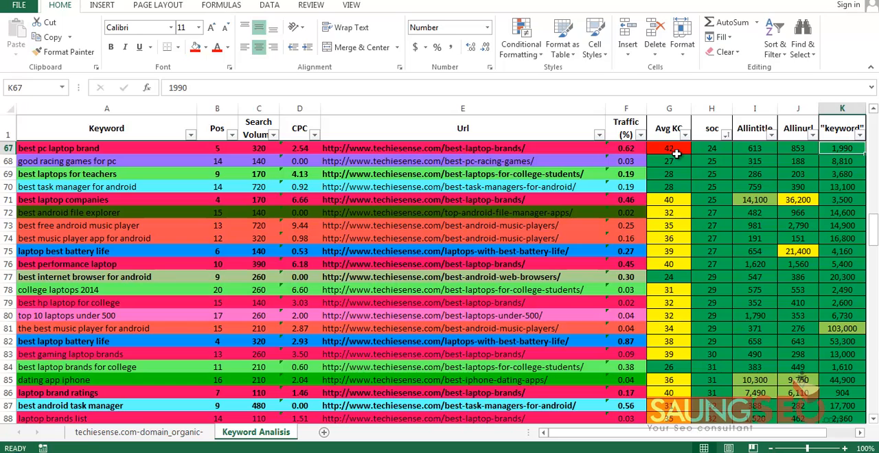
Sort the keyword table by the "keyword" column from smallest to largest
key(Down)
key(Down)
key(Down)
key(Down)
key(alt+Down)
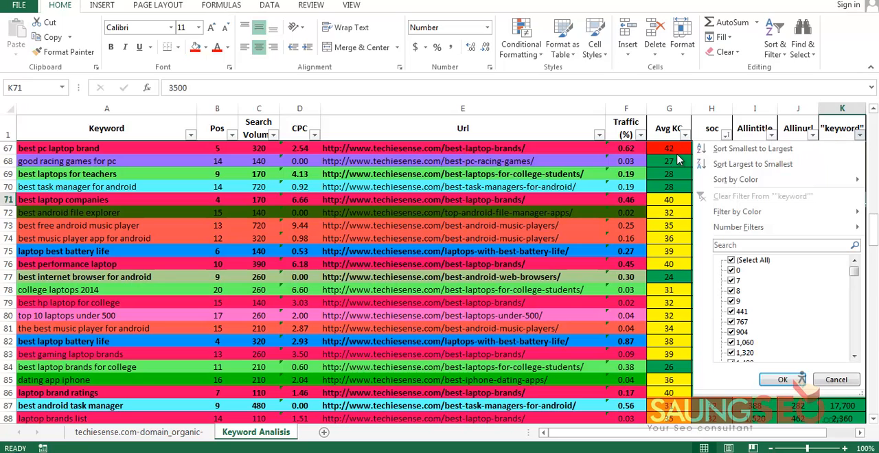
key(Return)
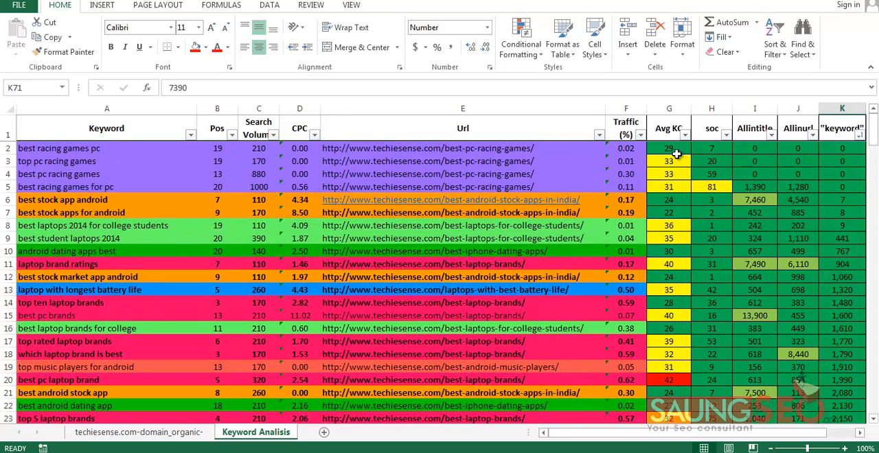
Examine the green band of the sorted "keyword" column from K2 down to K171
key(ctrl+Up)
key(Down)
scroll(677, 154, down, 6)
scroll(677, 154, down, 20)
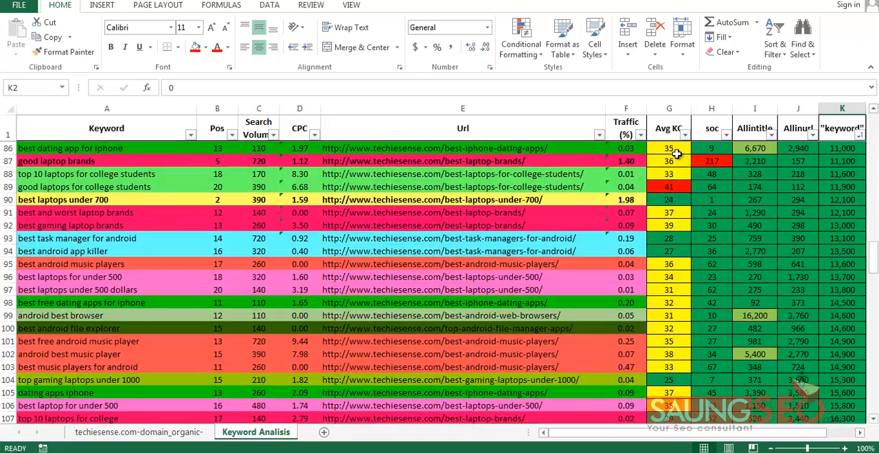
scroll(677, 154, down, 8)
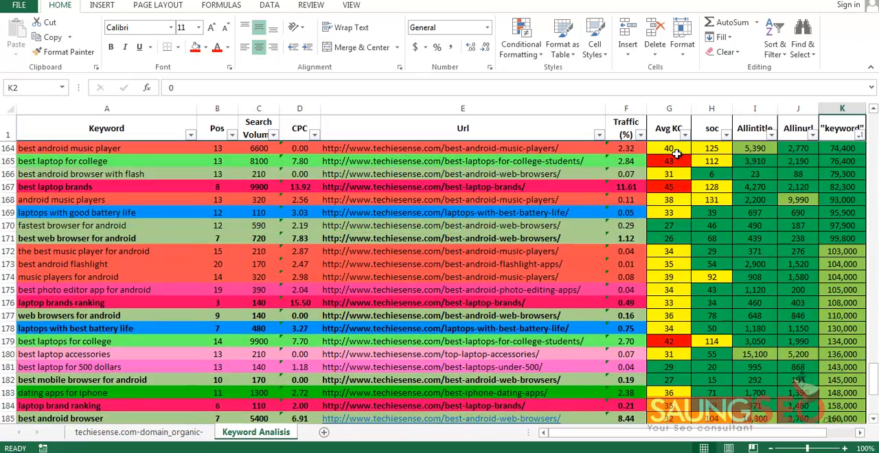
scroll(676, 154, down, 2)
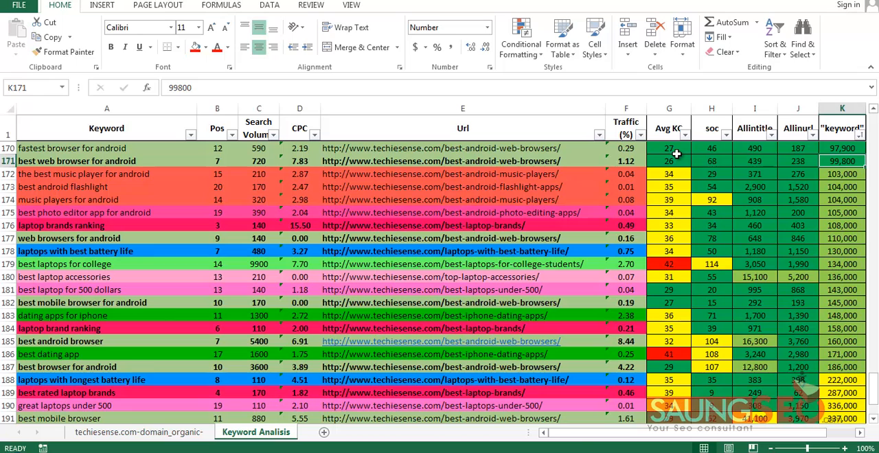
Examine the light green values of the "keyword" column from K172 to K187
key(Down)
key(shift+Down)
key(shift+Down)
key(shift+Down)
key(shift+Down)
key(shift+Down)
key(shift+Down)
key(shift+Down)
key(shift+Down)
key(shift+Down)
key(shift+Down)
key(shift+Down)
key(shift+Down)
key(shift+Down)
key(shift+Down)
key(shift+Down)
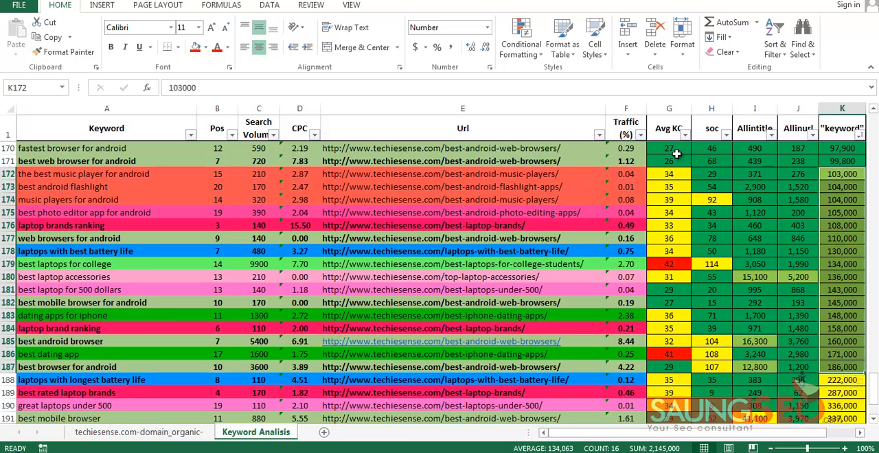
key(Down)
key(Up)
key(shift+Down)
key(shift+Down)
key(shift+Down)
key(shift+Down)
key(shift+Down)
key(shift+Down)
key(shift+Down)
key(shift+Down)
key(shift+Down)
key(shift+Down)
key(shift+Down)
key(shift+Down)
key(shift+Down)
key(shift+Down)
key(shift+Down)
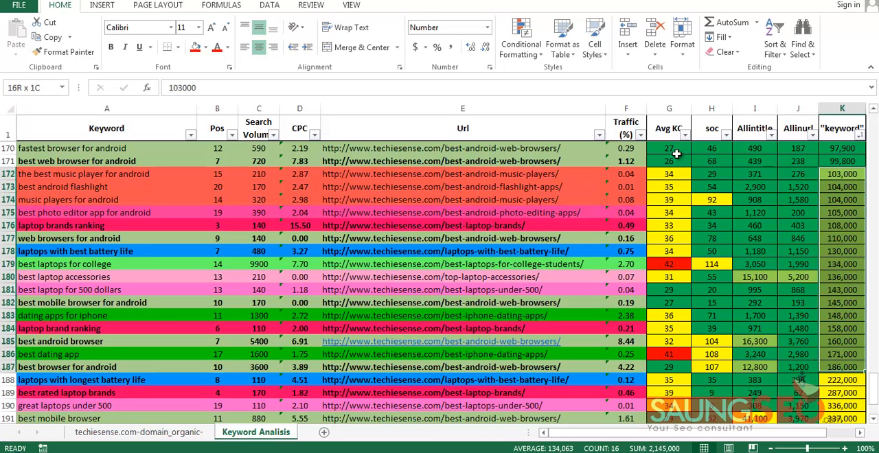
scroll(676, 154, down, 2)
scroll(676, 153, up, 3)
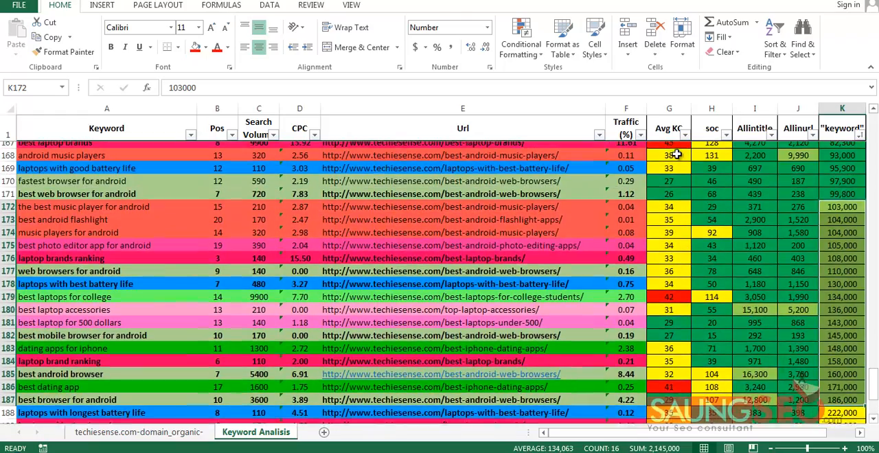
scroll(677, 154, down, 2)
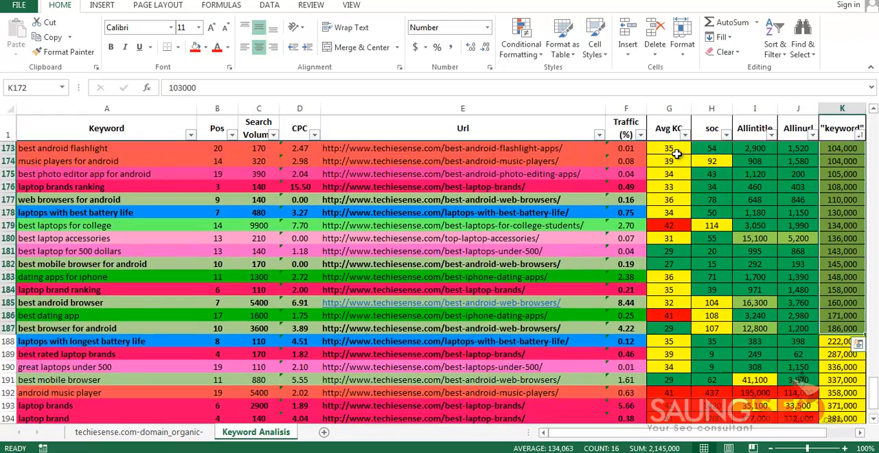
Examine the yellow "keyword" values from K188 to K194 and the red ones in K195 and K196
scroll(677, 154, down, 2)
drag(842, 264, 842, 341)
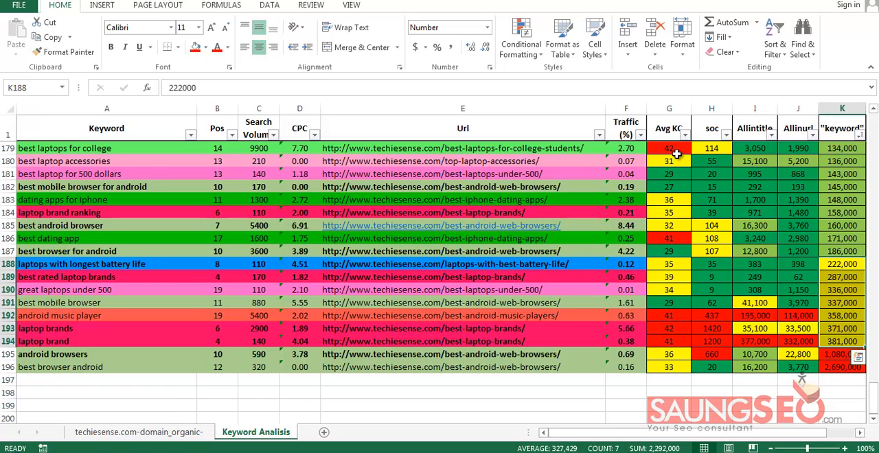
drag(843, 354, 842, 368)
scroll(676, 154, up, 20)
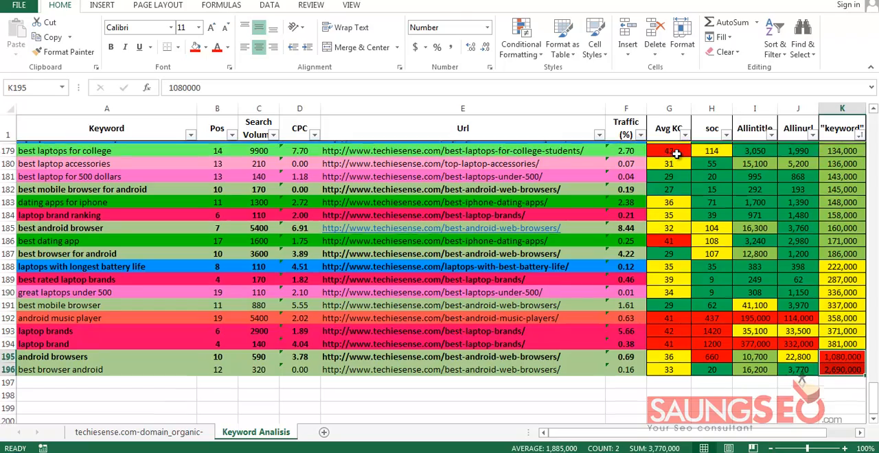
Sort the keyword table by the Allintitle column from smallest to largest
scroll(676, 154, up, 19)
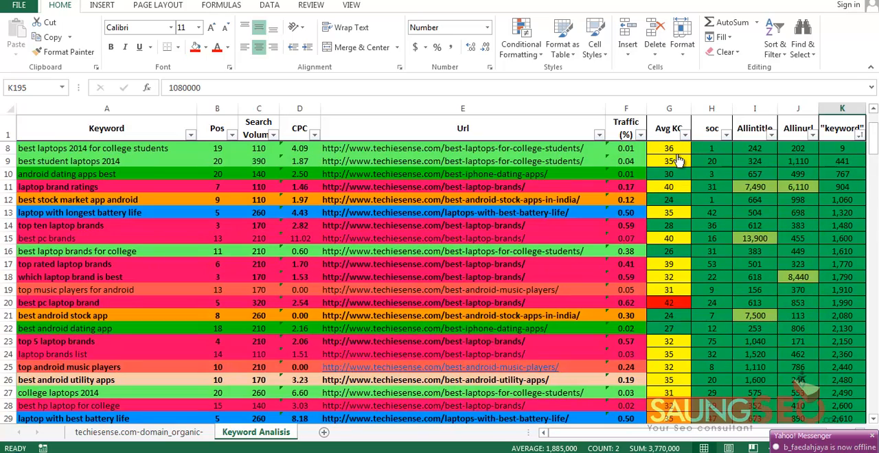
click(754, 128)
click(798, 129)
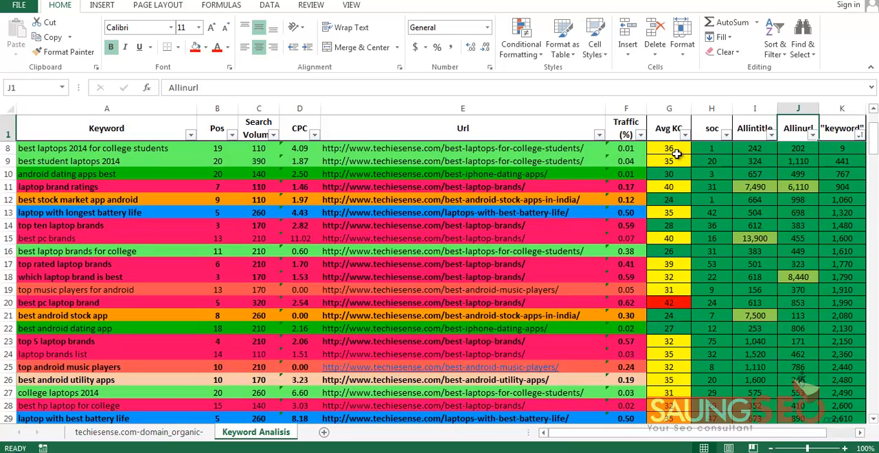
click(771, 135)
click(677, 149)
scroll(676, 154, up, 2)
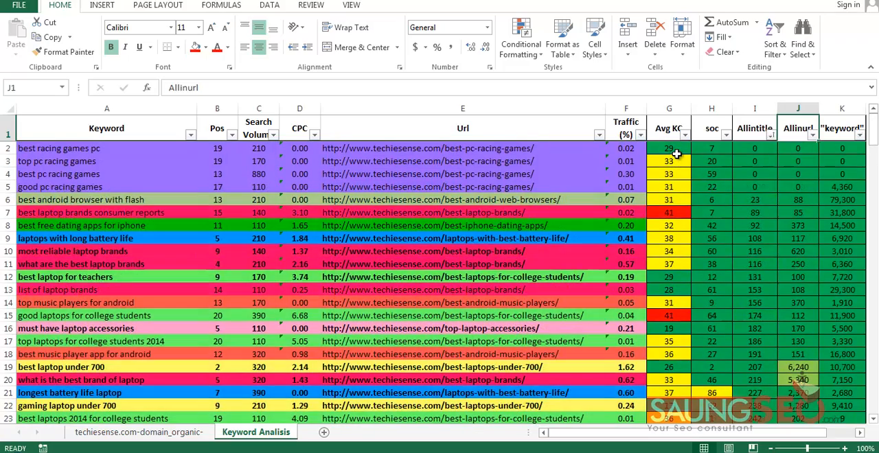
Examine the green band of the sorted Allintitle column from I2 down to its last cell, I166
click(754, 149)
drag(754, 148, 754, 380)
scroll(754, 380, down, 20)
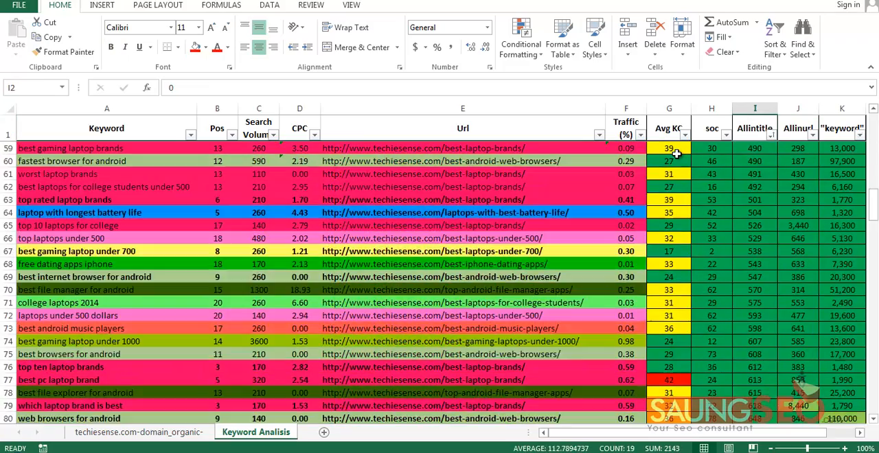
scroll(676, 154, down, 20)
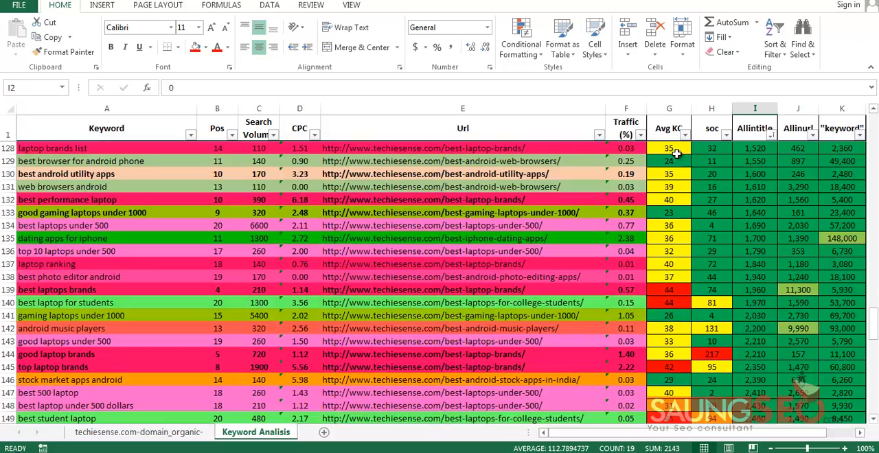
scroll(677, 153, down, 3)
scroll(677, 154, up, 5)
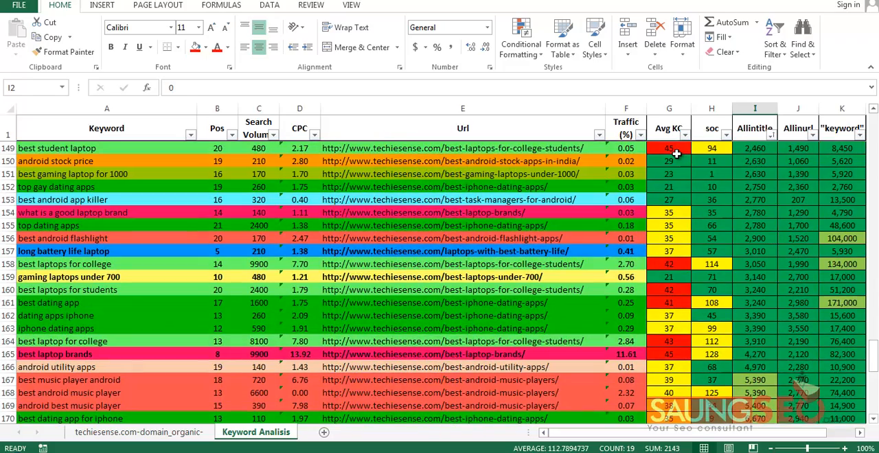
click(755, 368)
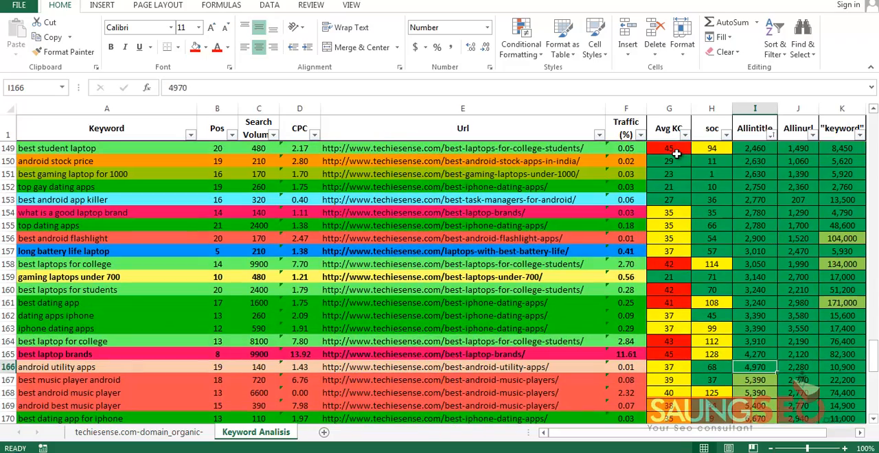
Examine the light green Allintitle values from I167 down to I186
scroll(677, 154, down, 2)
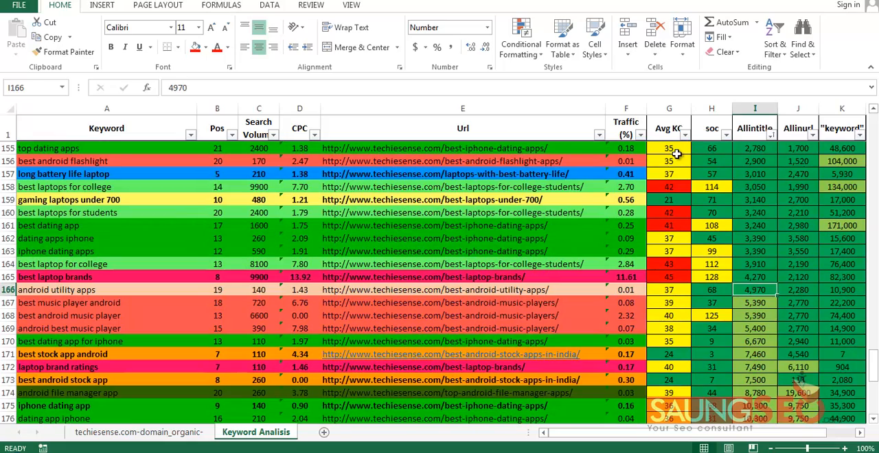
drag(755, 303, 755, 380)
scroll(755, 380, down, 4)
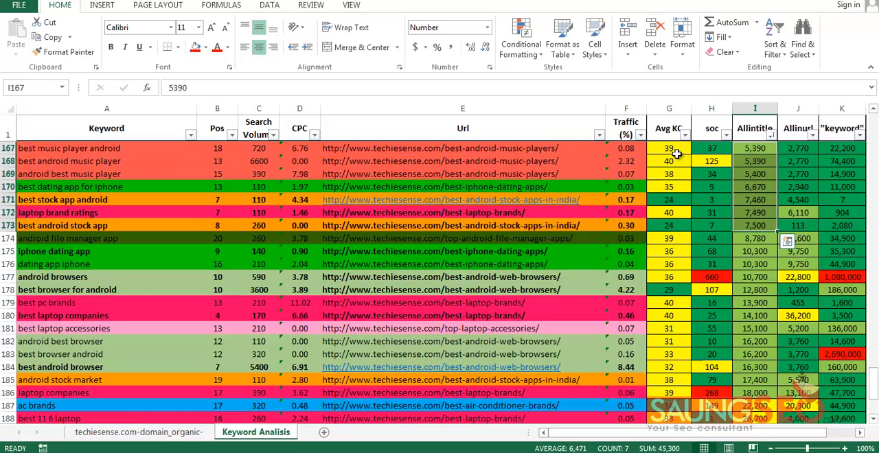
scroll(676, 154, down, 4)
scroll(677, 154, up, 2)
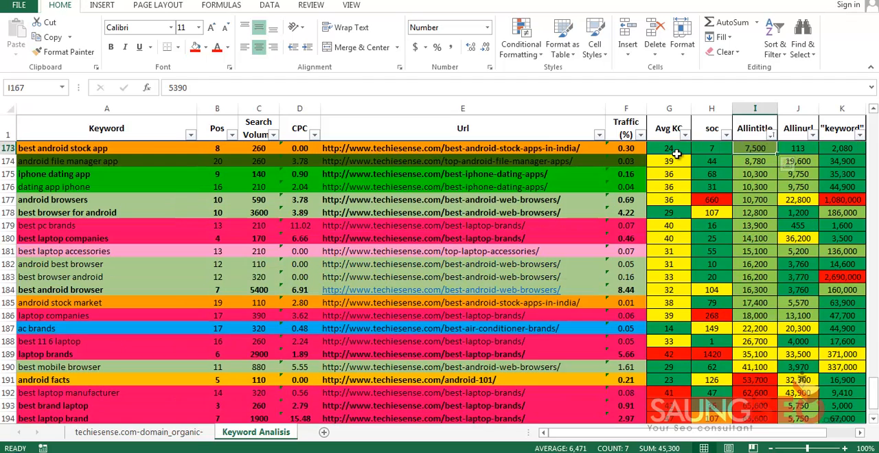
click(755, 316)
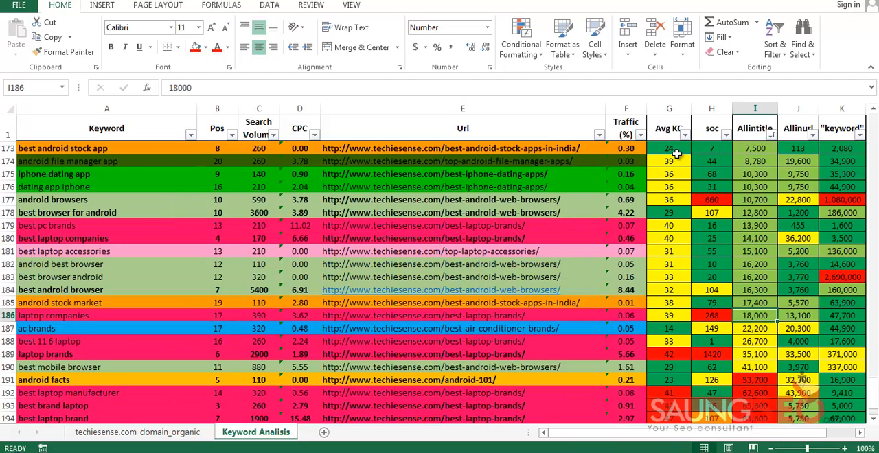
Examine the yellow Allintitle values from I187 to I190
scroll(677, 154, down, 2)
key(Down)
key(shift+Down)
key(shift+Down)
key(shift+Down)
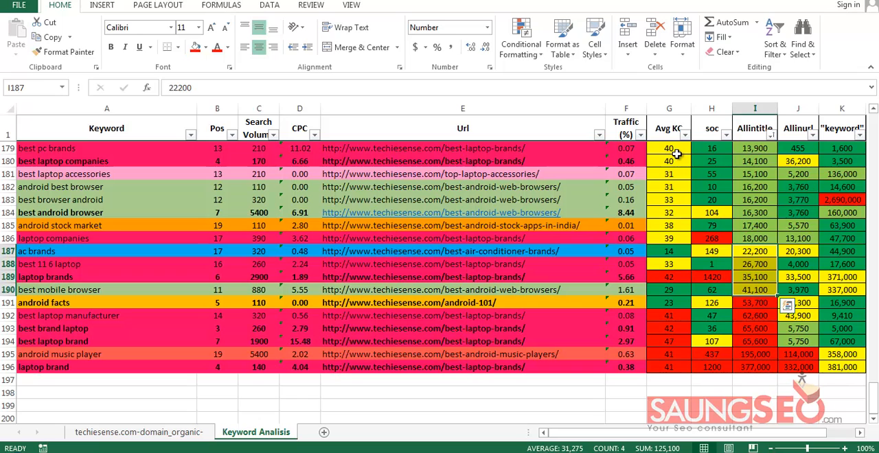
key(shift+Up)
key(shift+Up)
key(shift+Up)
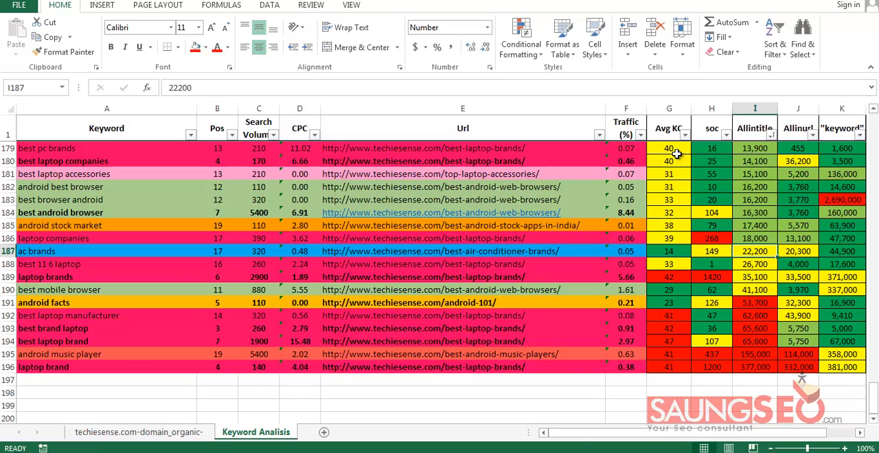
Examine the red Allintitle values from I191 to I196
key(Down)
key(Down)
key(Down)
key(Down)
key(shift+Down)
key(shift+Down)
key(shift+Down)
key(shift+Down)
key(shift+Down)
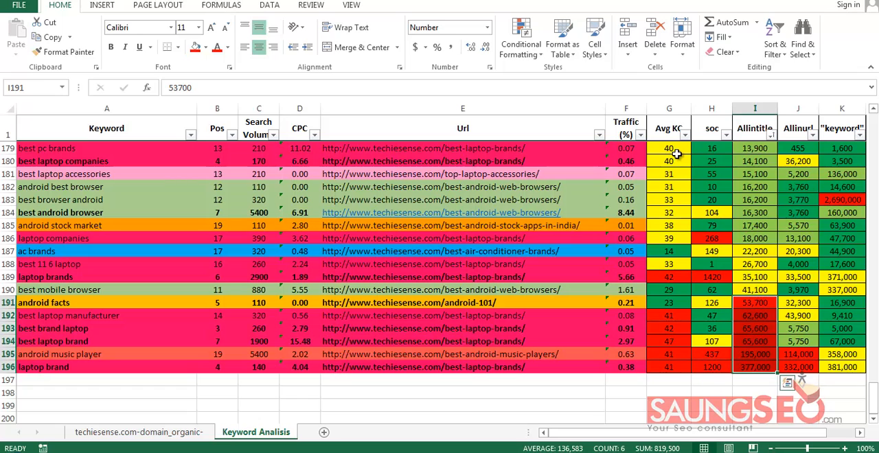
Compare the soc values around rows 191 to 193 with the neighbouring competition values of the "android facts" row
key(Left)
key(Left)
key(Down)
key(Right)
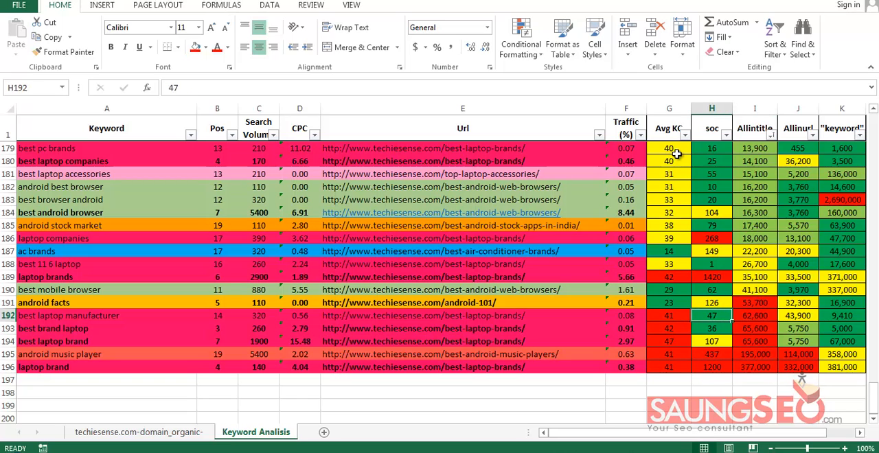
key(Down)
key(Up)
key(Up)
key(Down)
key(Up)
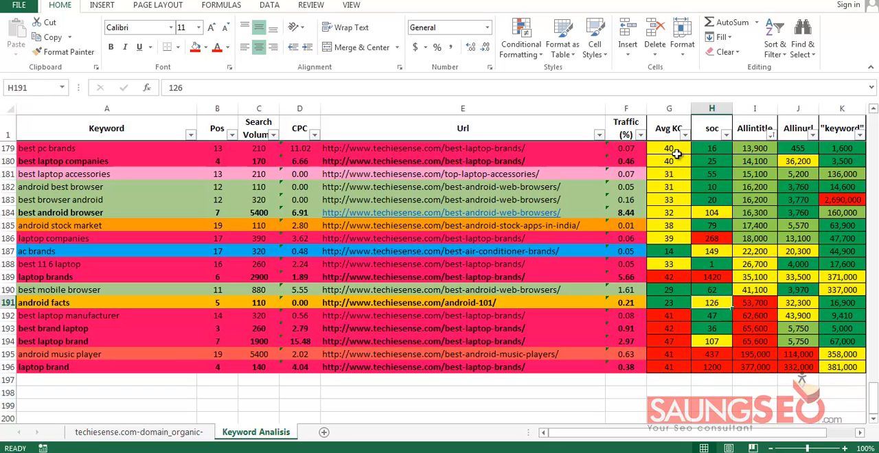
key(Right)
key(Right)
key(Right)
key(Left)
key(Left)
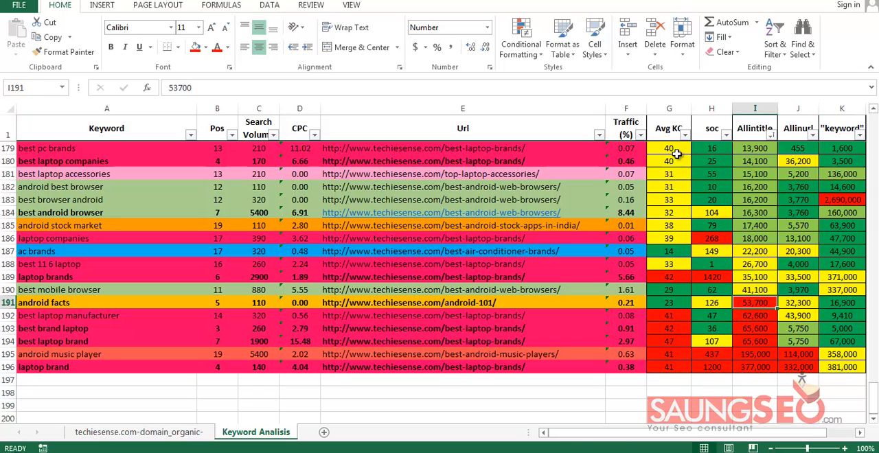
Examine the Allintitle, Allinurl and "keyword" values row by row from row 191 down to row 195
key(shift+Right)
key(shift+Right)
key(Down)
key(shift+Right)
key(shift+Right)
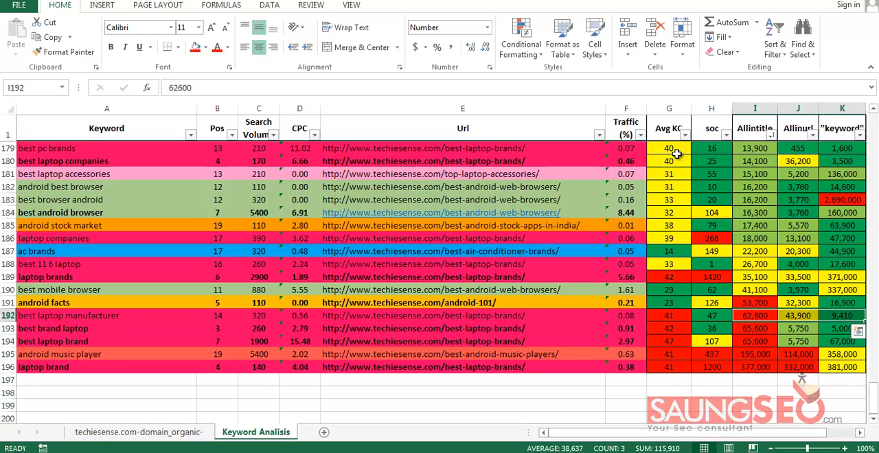
key(Down)
key(shift+Right)
key(shift+Right)
key(Down)
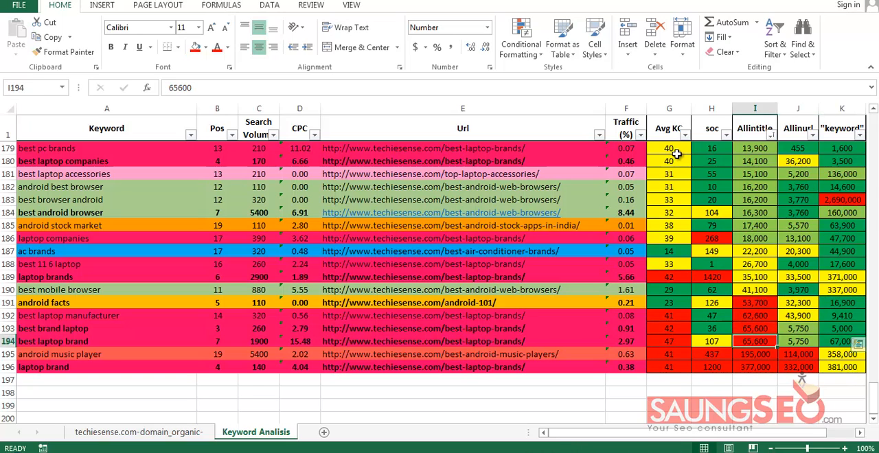
key(shift+Right)
key(shift+Right)
key(Down)
key(shift+Right)
key(shift+Right)
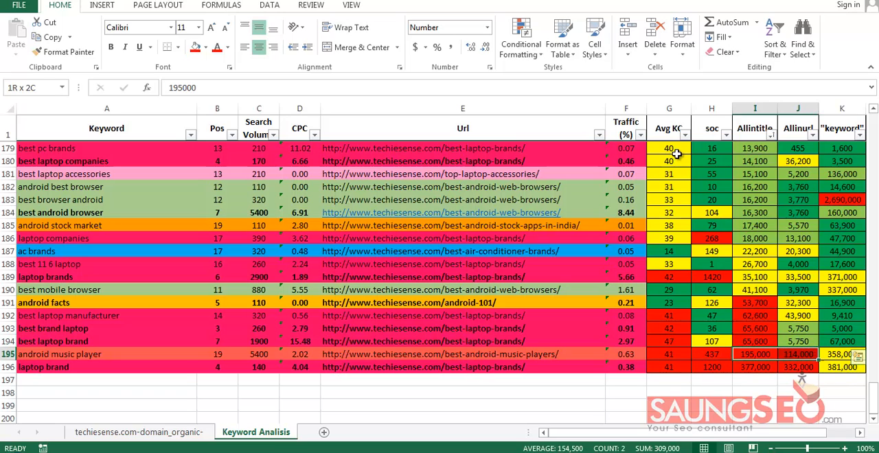
key(shift+Down)
Examine the red soc values of "android music player" and "laptop brand" in H195:H196
key(Left)
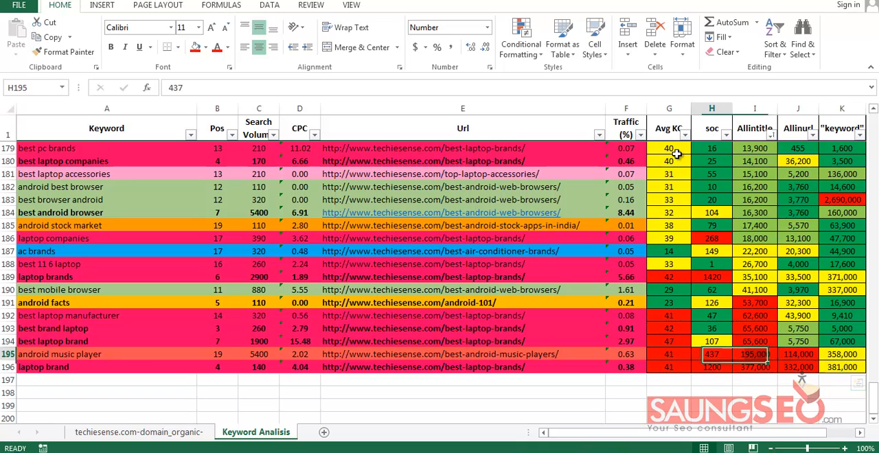
key(shift+Down)
key(shift+Up)
key(shift+Down)
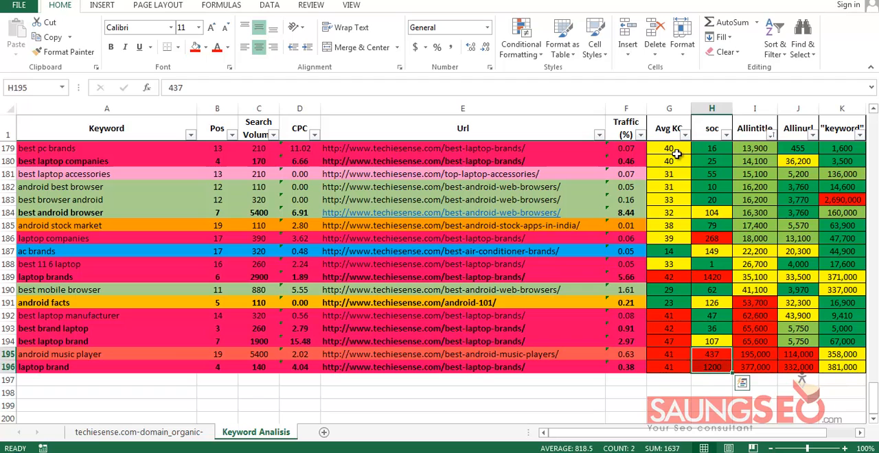
Compare the Allintitle, Allinurl and "keyword" values of the "laptop companies" row with its soc value in H186
key(Right)
key(Right)
key(Up)
key(Up)
key(Up)
key(Up)
key(Up)
scroll(677, 154, up, 1)
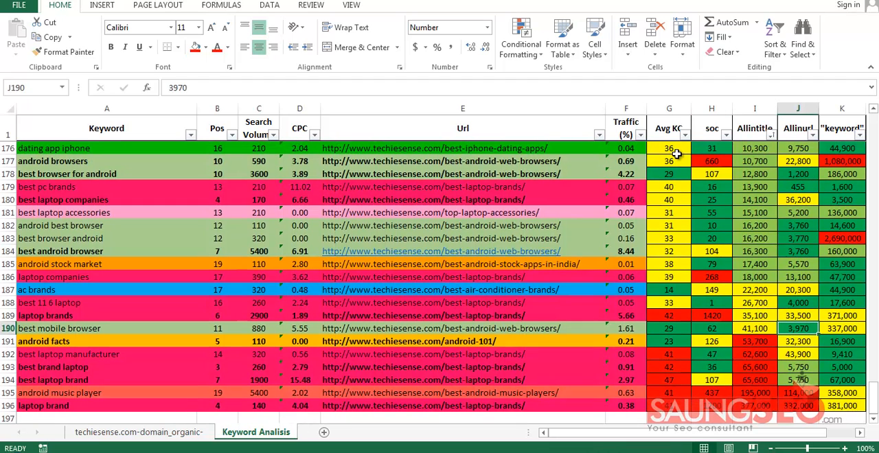
key(Left)
key(Up)
key(Up)
key(Up)
key(Up)
key(shift+Right)
key(shift+Right)
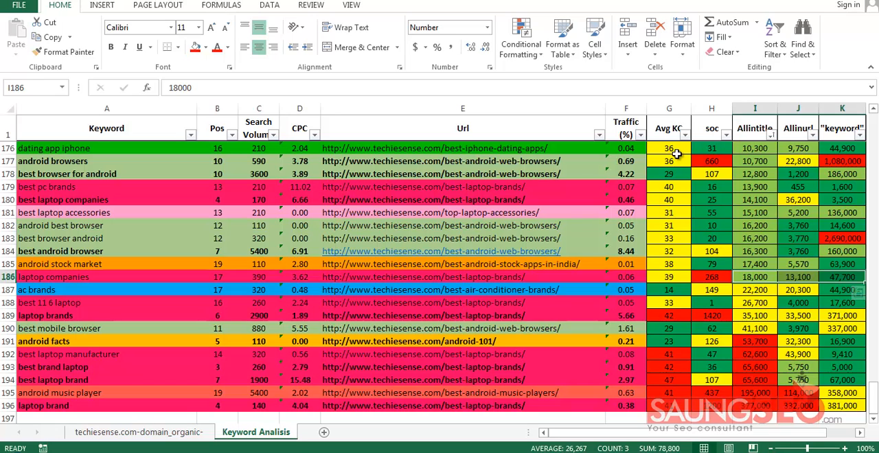
key(Left)
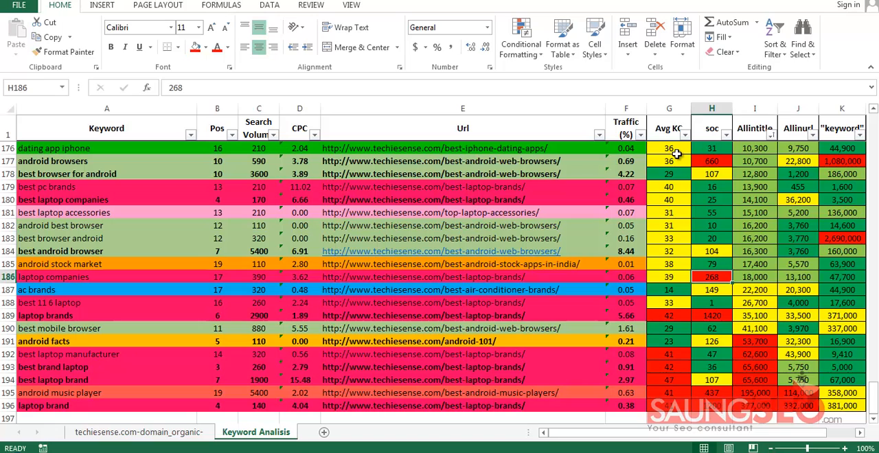
key(Down)
key(Up)
Compare the Allintitle and Allinurl columns with the "keyword" column, from their headings through the whole list
key(ctrl+Up)
key(Right)
key(shift+Right)
key(shift+Right)
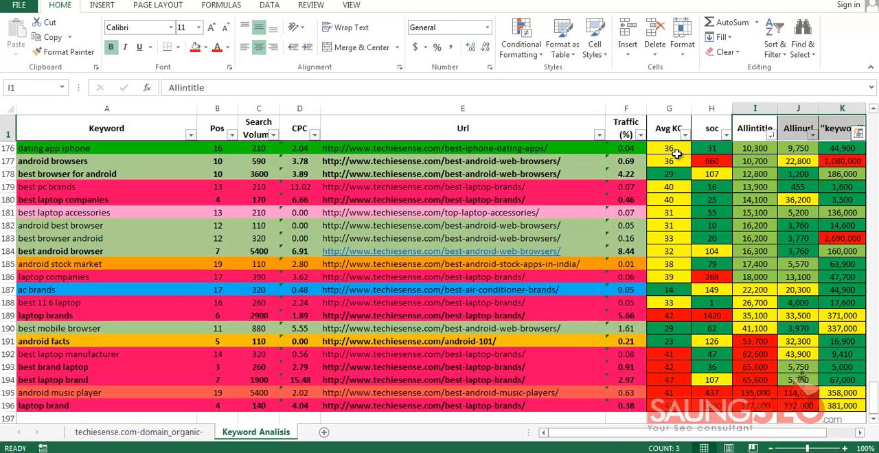
click(842, 108)
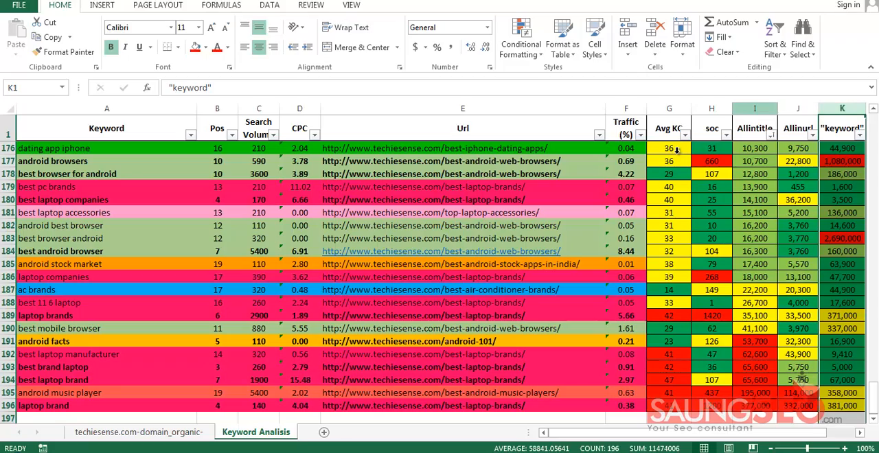
drag(755, 108, 797, 108)
scroll(678, 154, up, 20)
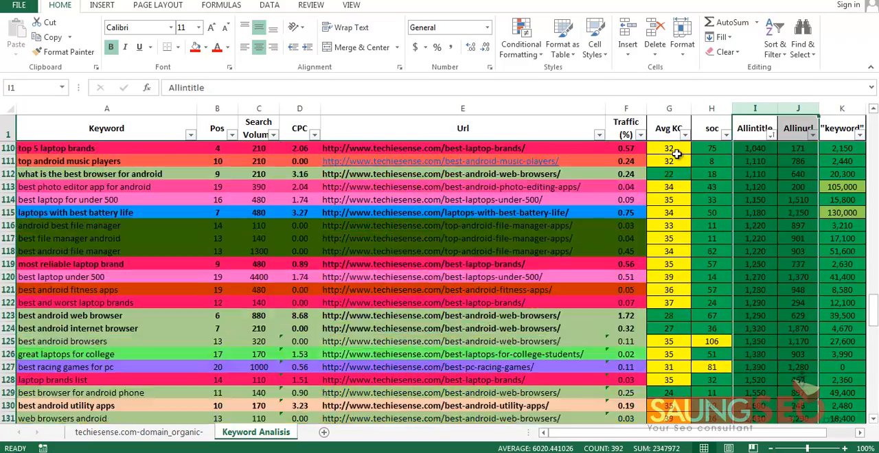
scroll(677, 154, up, 20)
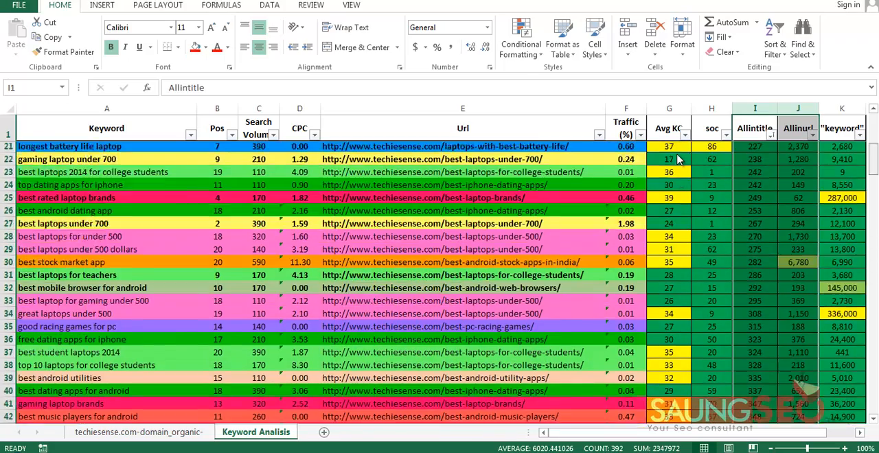
scroll(678, 157, up, 7)
Sort the keyword table by Url in ascending order
click(462, 200)
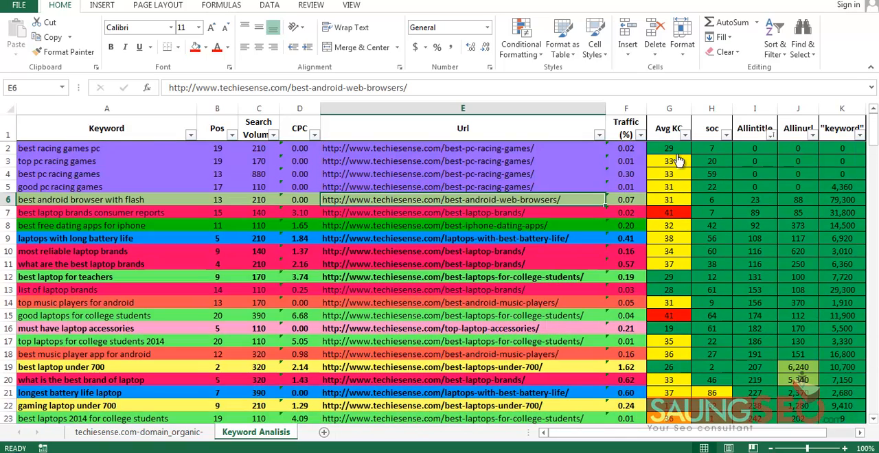
key(alt+shift+Down)
key(Down)
key(Return)
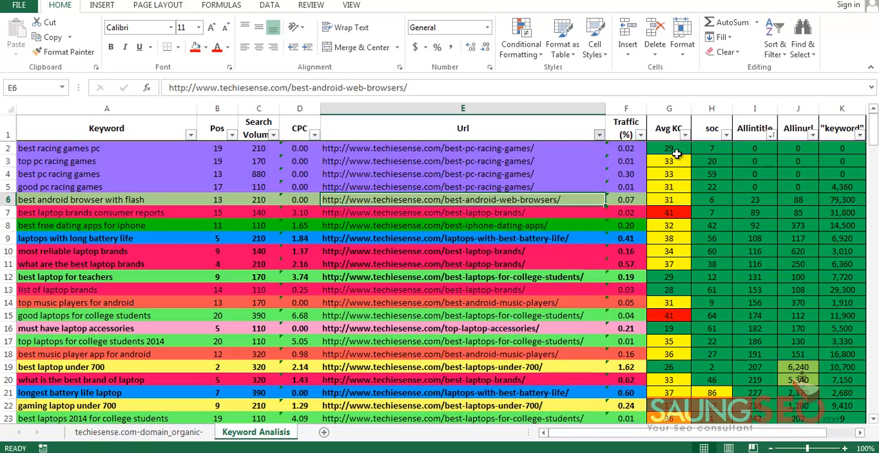
Review the grouped Url entries from E2 down through the best-android-music-players rows ending at row 20
key(Up)
key(Up)
key(Up)
key(Up)
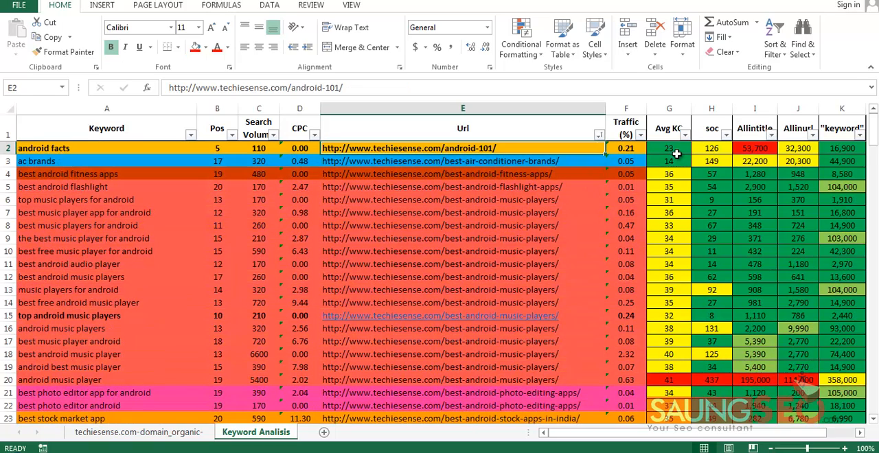
key(Down)
key(Down)
key(Down)
key(shift+Down)
key(shift+Down)
key(shift+Down)
key(shift+Down)
key(shift+Down)
key(shift+Down)
key(shift+Down)
key(shift+Down)
key(shift+Down)
key(shift+Down)
key(shift+Down)
key(shift+Down)
key(shift+Down)
key(shift+Down)
key(shift+Down)
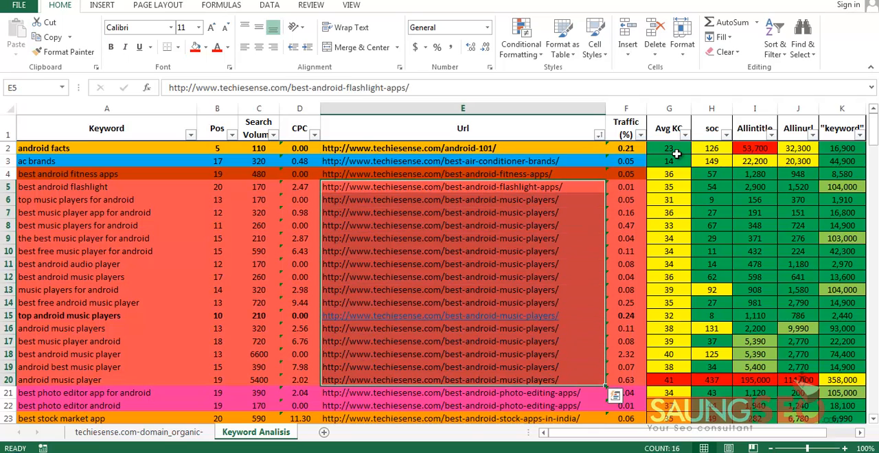
key(Down)
key(Down)
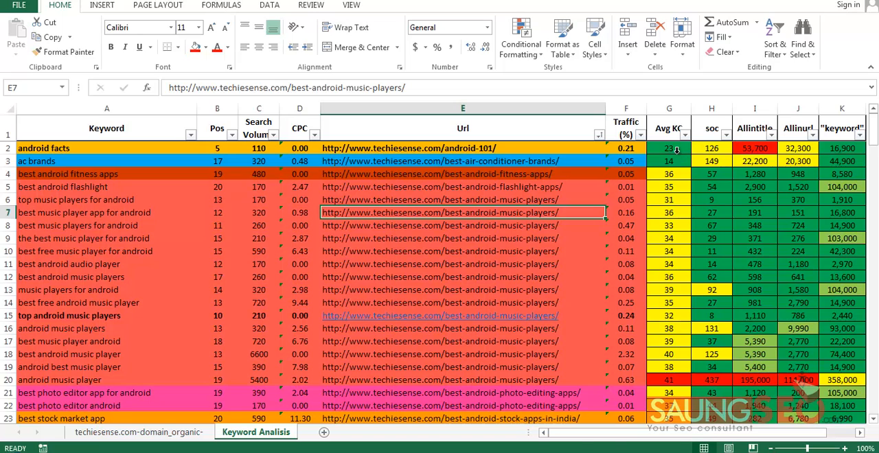
Compare the competition columns Avg KC to "keyword" with the data columns Keyword to Traffic (%)
drag(669, 108, 842, 108)
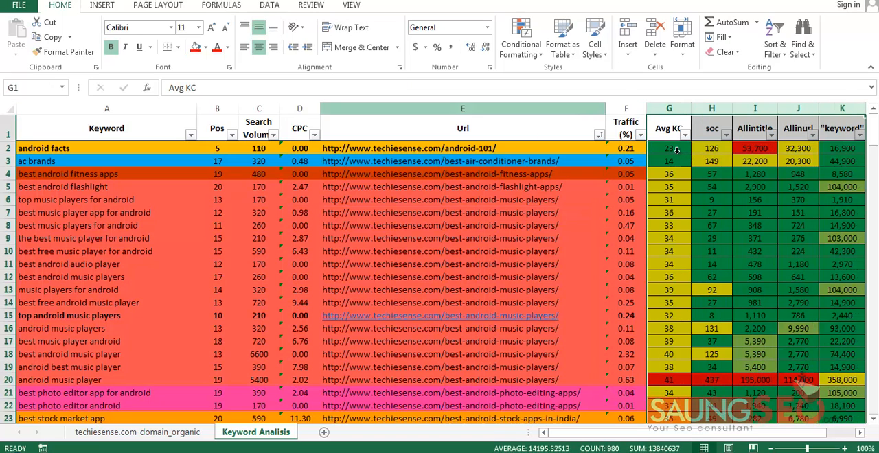
drag(107, 108, 626, 108)
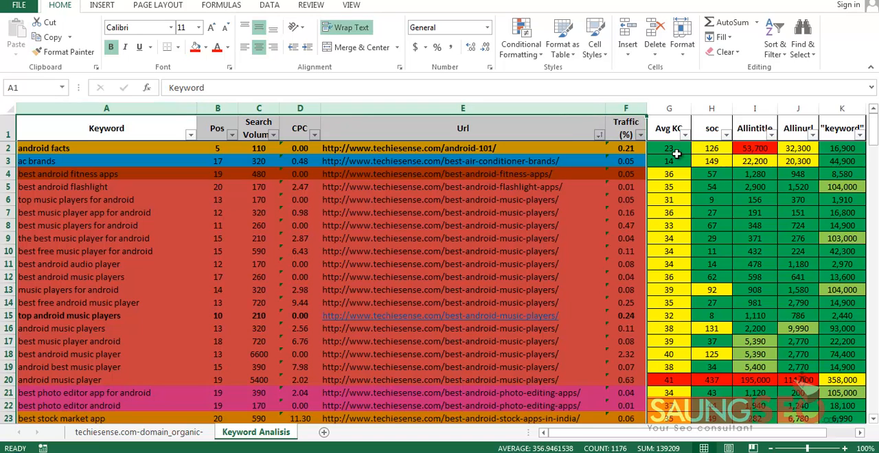
drag(669, 109, 842, 108)
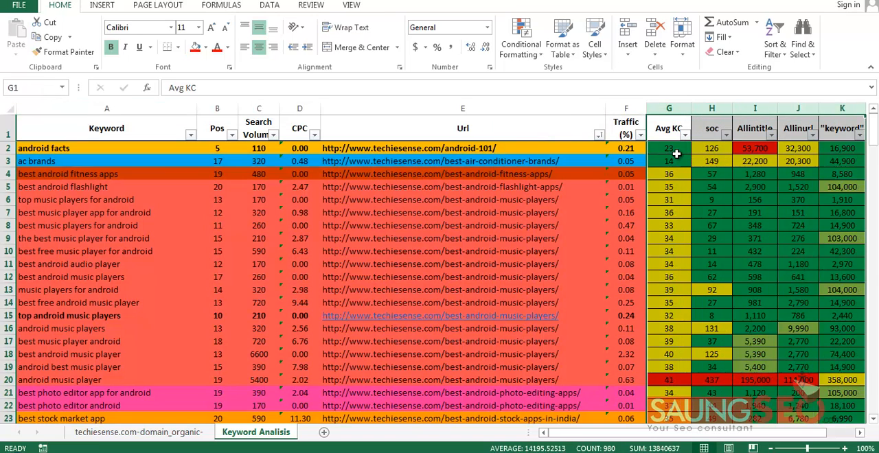
Sort the keyword table by Pos from smallest to largest
click(463, 200)
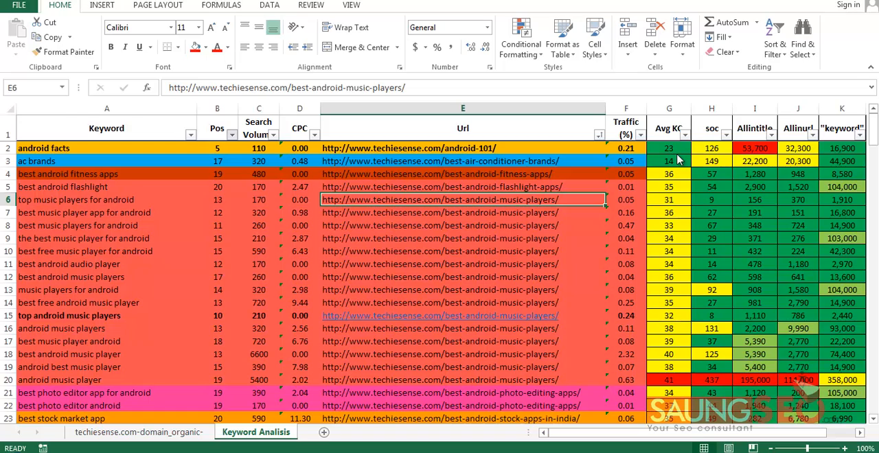
click(231, 134)
click(125, 149)
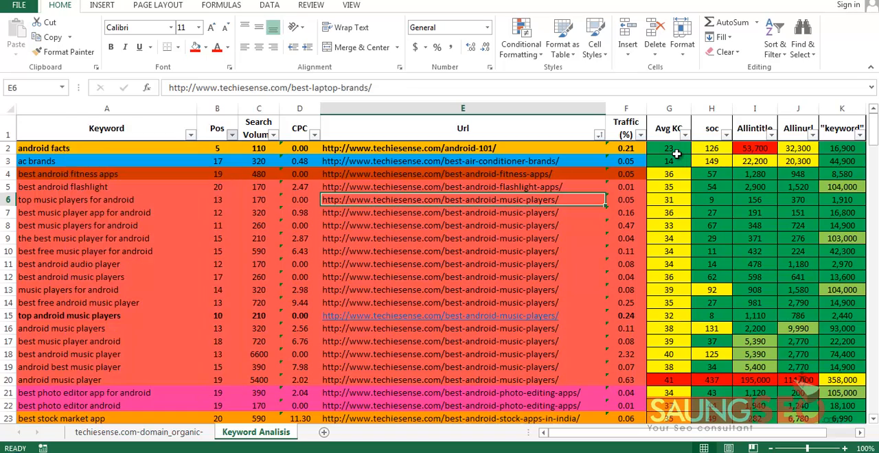
Review the Keyword, Search Volume and Url entries of the two best-laptops-under-700 keywords in rows 2 and 3
click(106, 149)
click(259, 148)
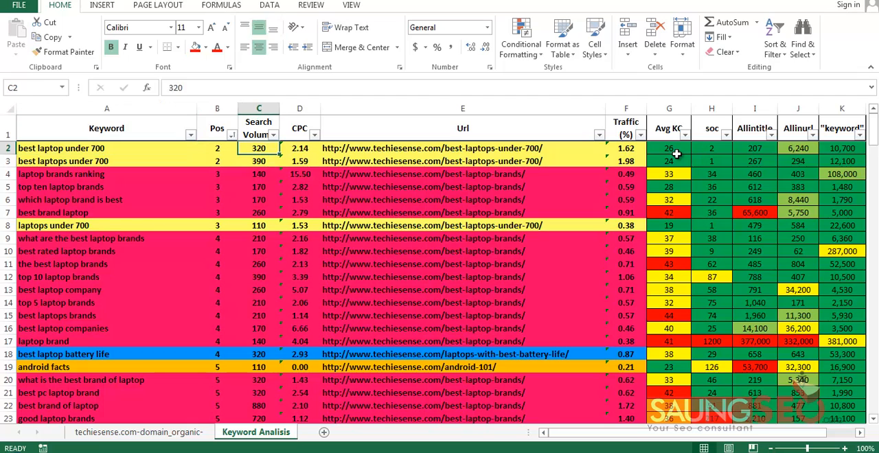
key(Right)
key(Right)
key(Down)
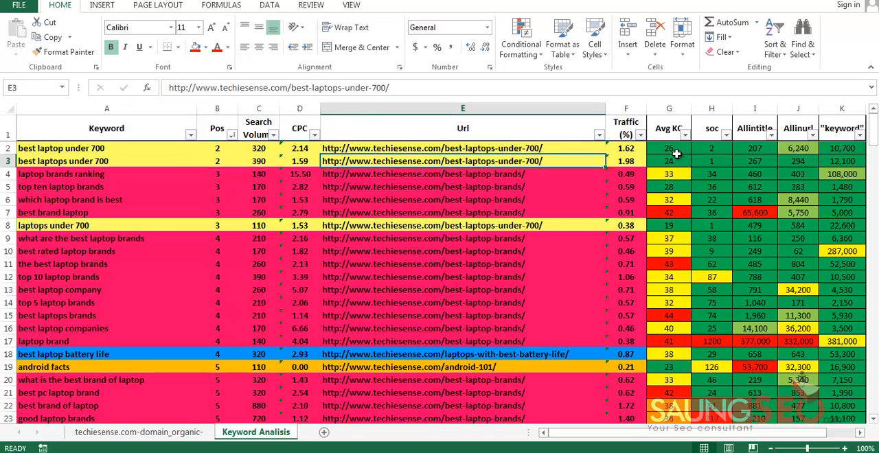
key(ctrl+Home)
key(Down)
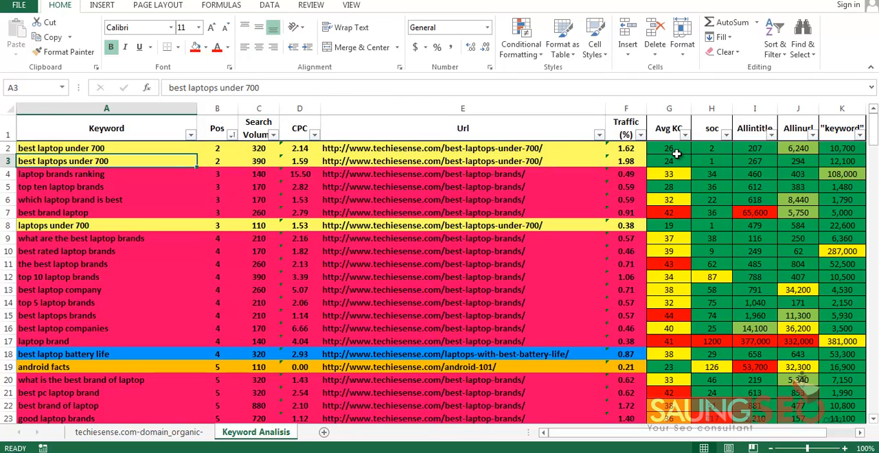
key(Up)
key(Right)
key(Left)
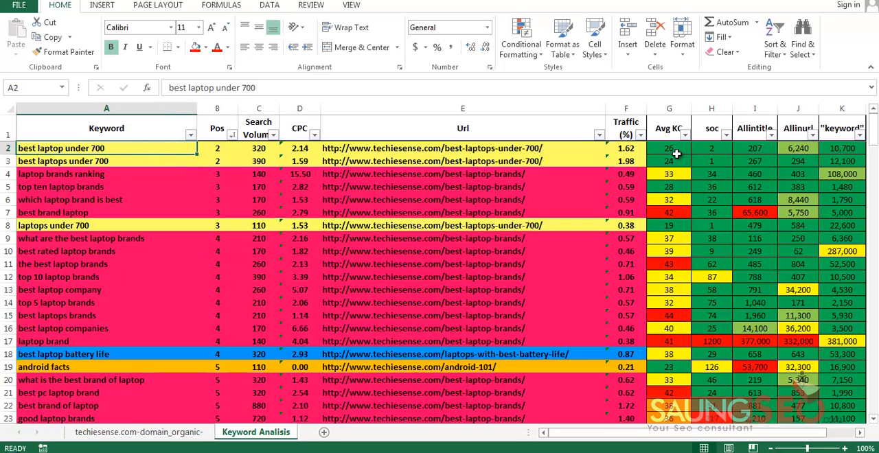
Examine the Avg KC, soc, Allintitle, Allinurl and "keyword" values of rows 2 and 3
key(Right)
key(Right)
key(Right)
key(Right)
key(Right)
key(Right)
key(shift+Right)
key(shift+Right)
key(shift+Right)
key(shift+Right)
key(shift+Down)
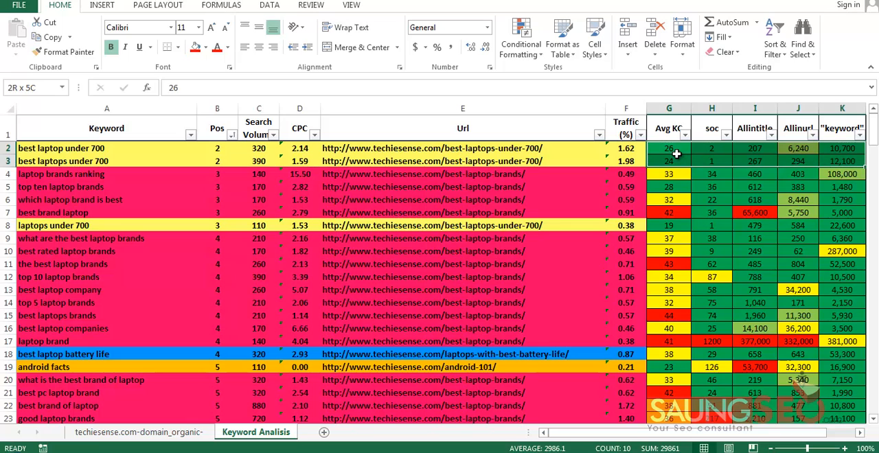
Compare the keywords in A2:A3 with their competition values in G2:K3
key(Left)
key(Left)
key(Left)
key(Left)
key(Left)
key(Left)
key(shift+Down)
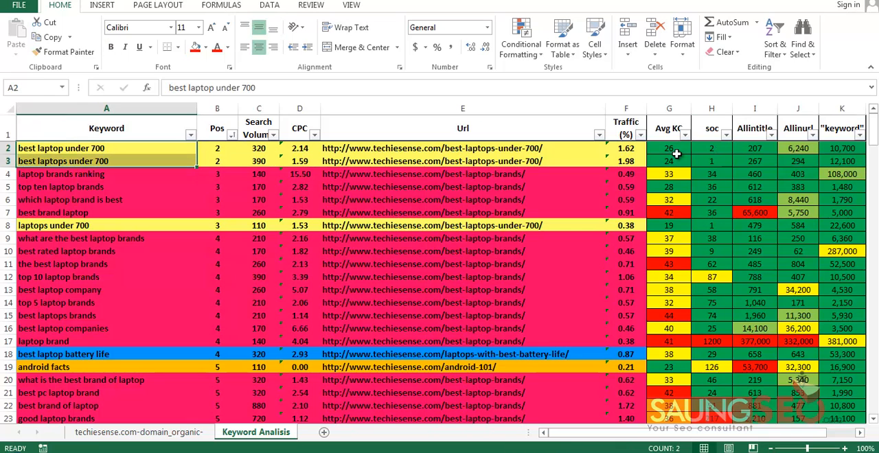
key(Right)
key(Right)
key(Right)
key(Right)
key(Right)
key(Right)
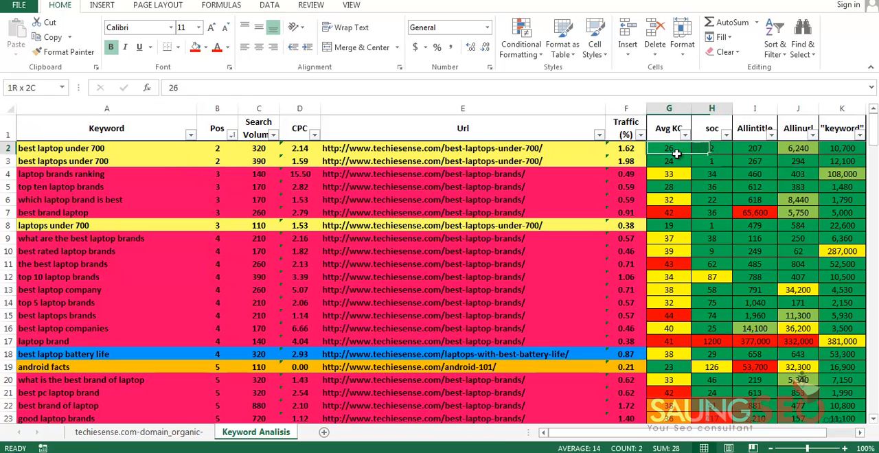
key(shift+Right)
key(shift+Right)
key(shift+Right)
key(shift+Right)
key(shift+Down)
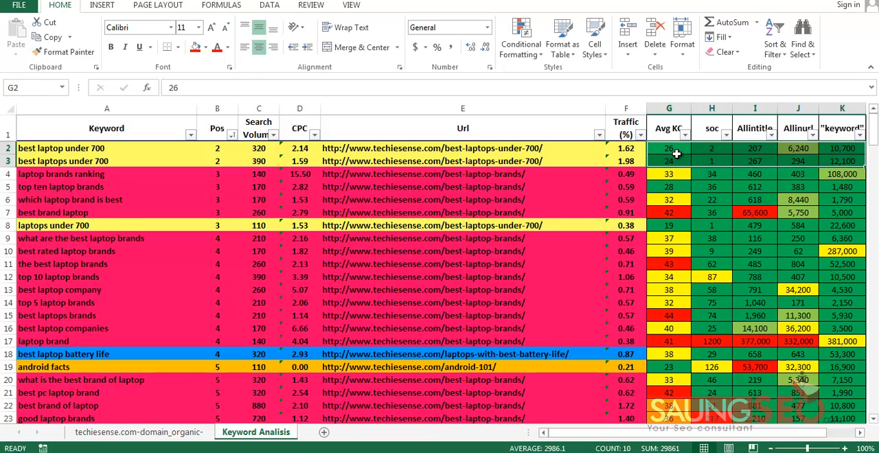
Examine the Keyword to Traffic (%) data of the two top-ranked keywords in A2:F3
key(Left)
key(Left)
key(Left)
key(Left)
key(Left)
key(Left)
key(shift+Right)
key(shift+Right)
key(shift+Right)
key(shift+Right)
key(shift+Down)
key(shift+Right)
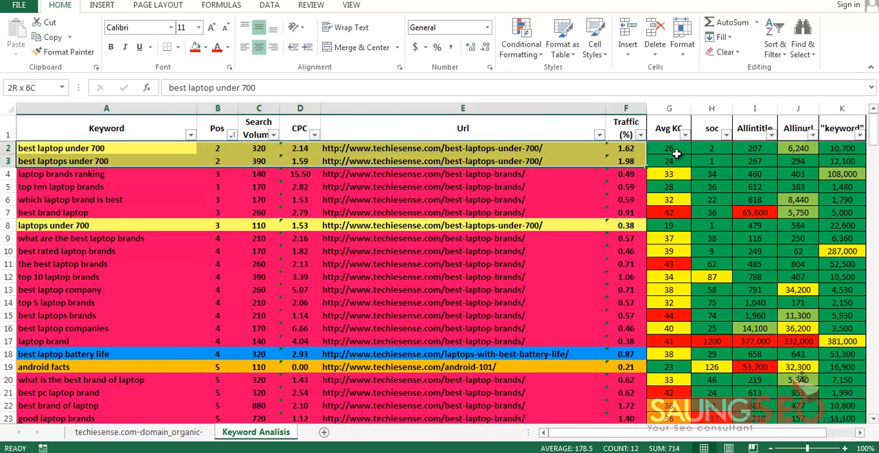
Compare the best-laptop-brands Url in row 5 with the "best laptop under 700" data in A2:E2
key(Down)
key(Down)
key(Down)
key(Right)
key(Right)
key(Right)
key(Right)
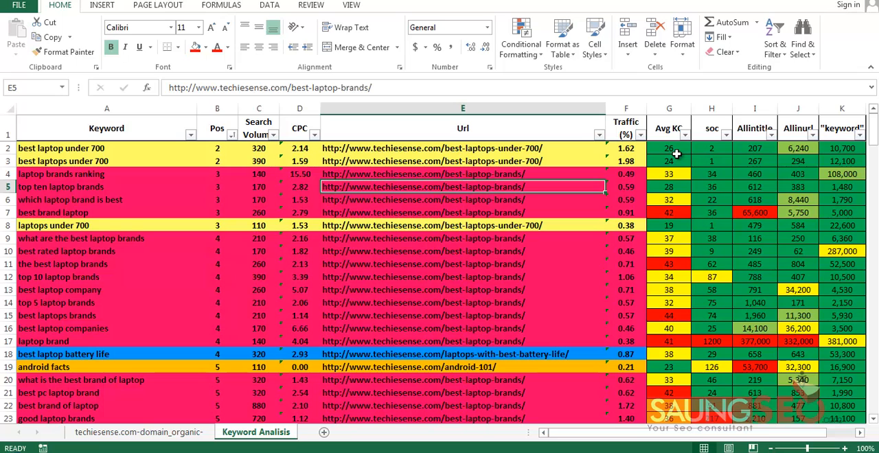
key(ctrl+Home)
key(shift+Right)
key(shift+Right)
key(shift+Right)
key(shift+Right)
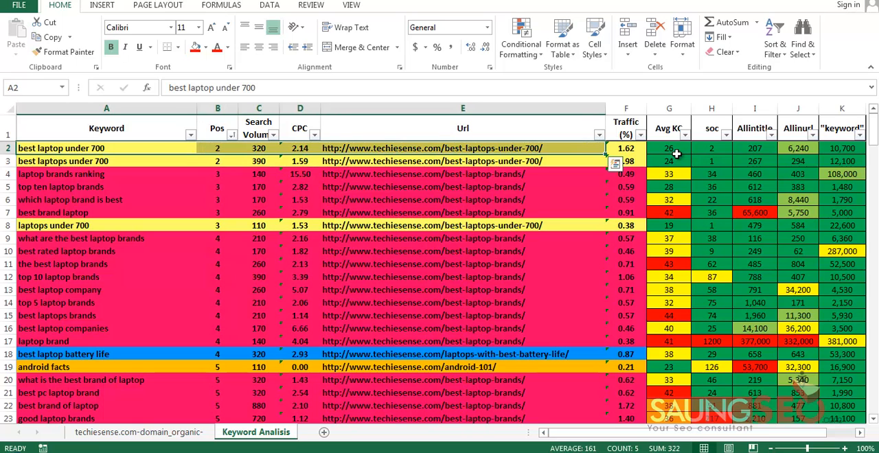
Compare the soc and Allintitle values of row 2 with the best-laptops-under-700 Urls in rows 2 and 3
key(Down)
key(shift+Up)
key(Up)
key(Right)
key(Right)
key(Right)
key(Right)
key(Right)
key(Right)
key(Right)
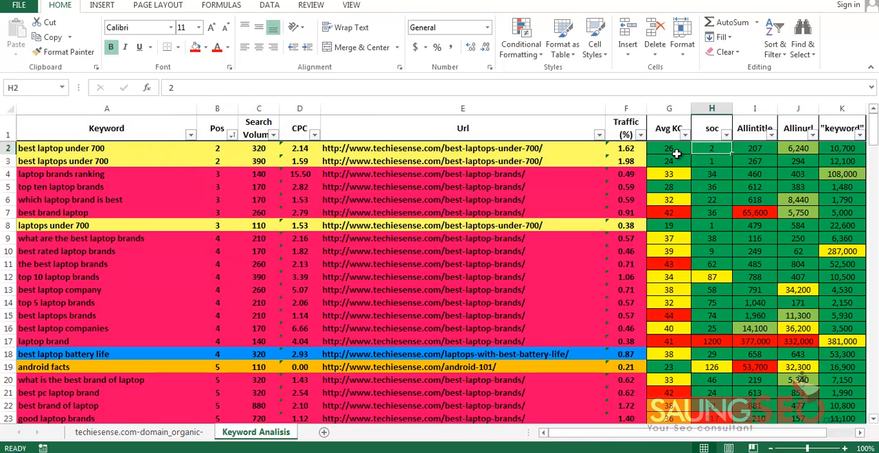
key(shift+Right)
key(Left)
key(Left)
key(Left)
key(shift+Down)
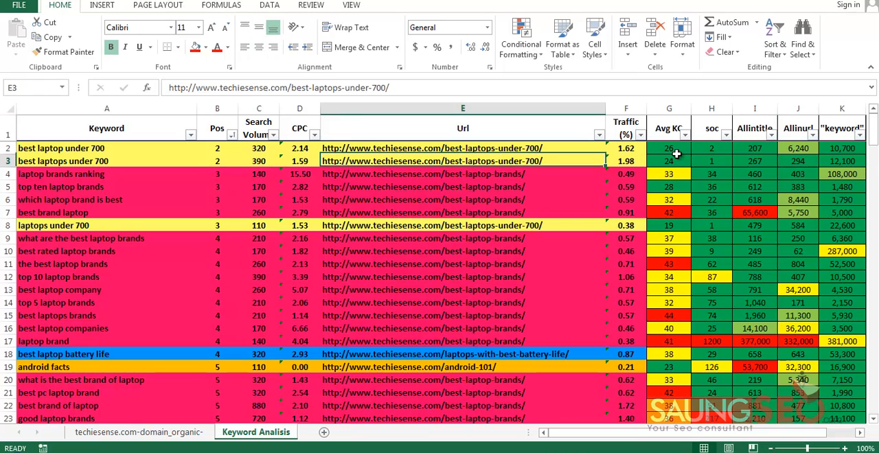
Switch to the browser and review the Majestic Site Explorer summary for techiesense.com
key(Down)
key(alt+Tab)
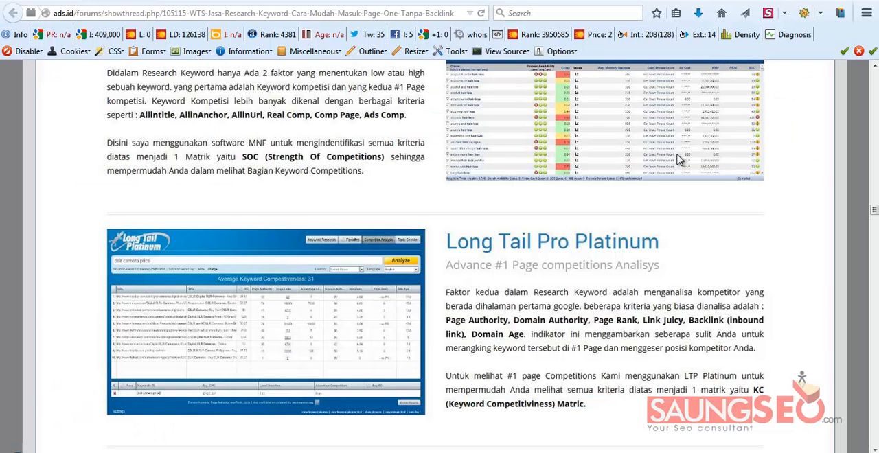
key(ctrl+Tab)
scroll(677, 154, down, 4)
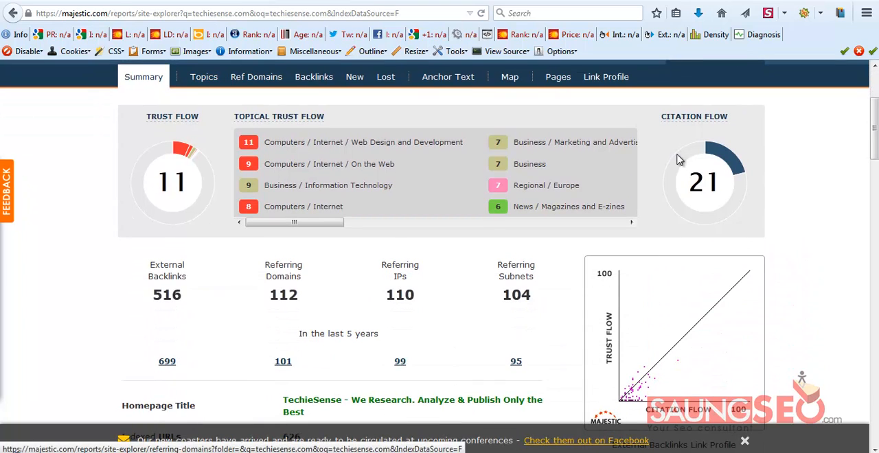
scroll(677, 155, up, 4)
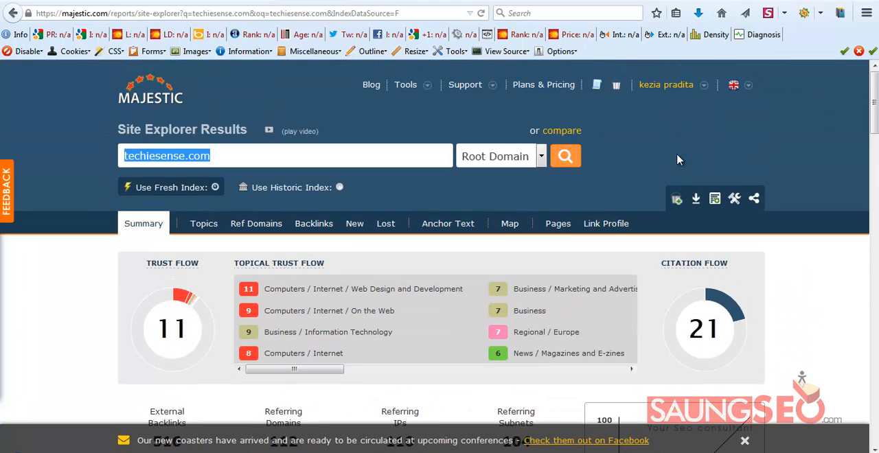
scroll(677, 159, down, 2)
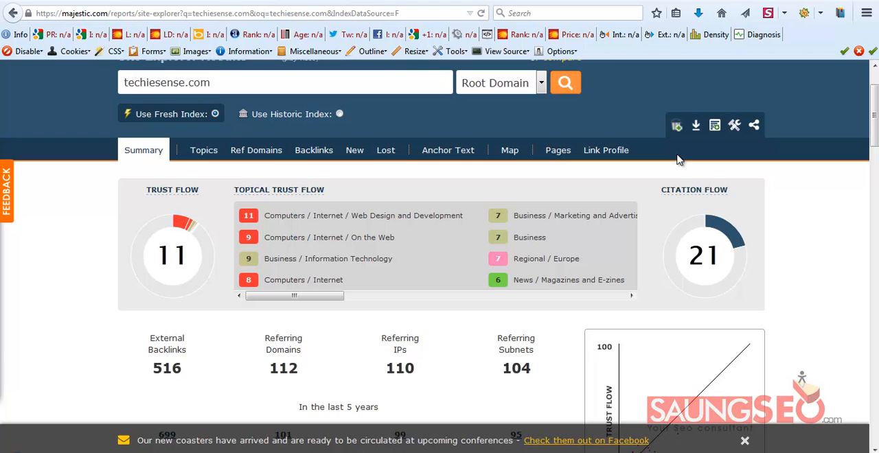
Switch back to the Excel sheet and examine the top-ranked keywords in A2:A3 and the keywords down to row 7
key(alt+Tab)
key(Home)
key(shift+Up)
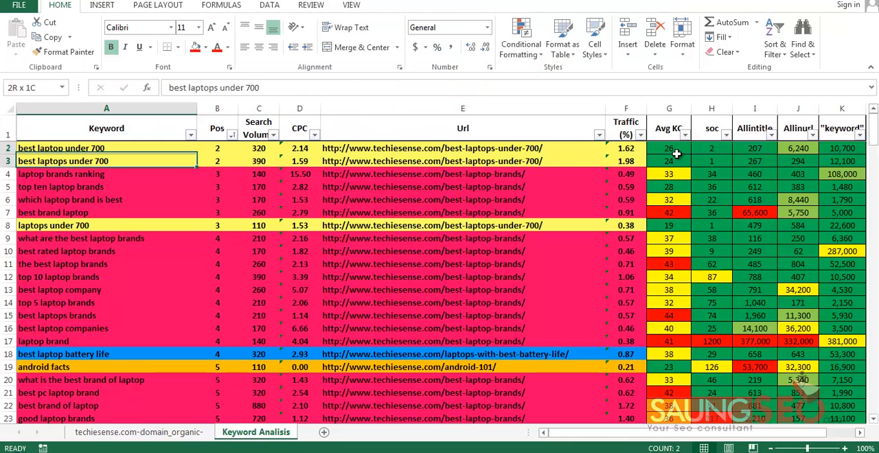
key(Down)
key(Down)
key(Down)
key(Down)
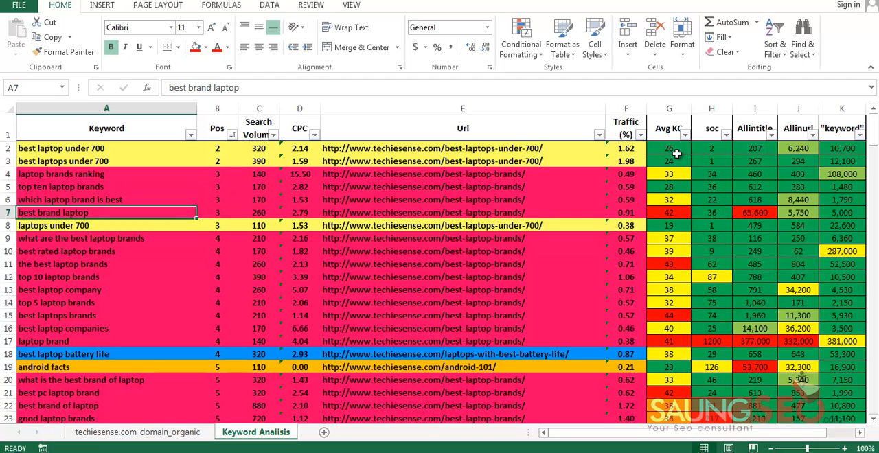
scroll(677, 153, down, 3)
scroll(676, 153, up, 3)
Examine the competition values of "laptops under 700" in G8:K8
key(Down)
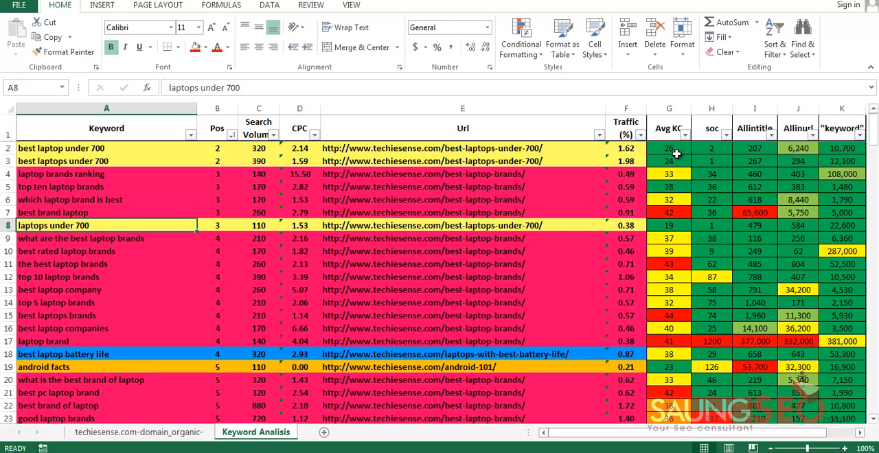
key(Right)
key(Right)
key(Right)
key(Right)
key(Right)
key(Right)
key(shift+Right)
key(shift+Right)
key(shift+Right)
key(shift+Right)
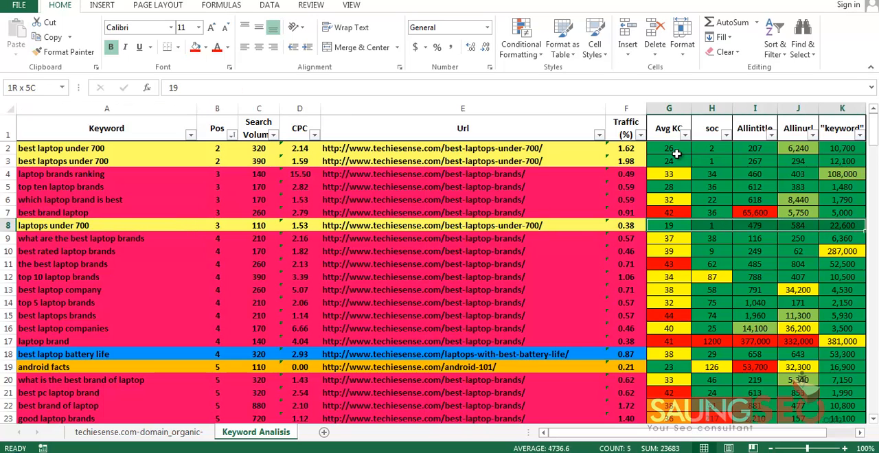
Compare the Avg KC, soc and Allintitle values of "best brand laptop" in row 7 with its keyword
key(Up)
key(shift+Right)
key(shift+Right)
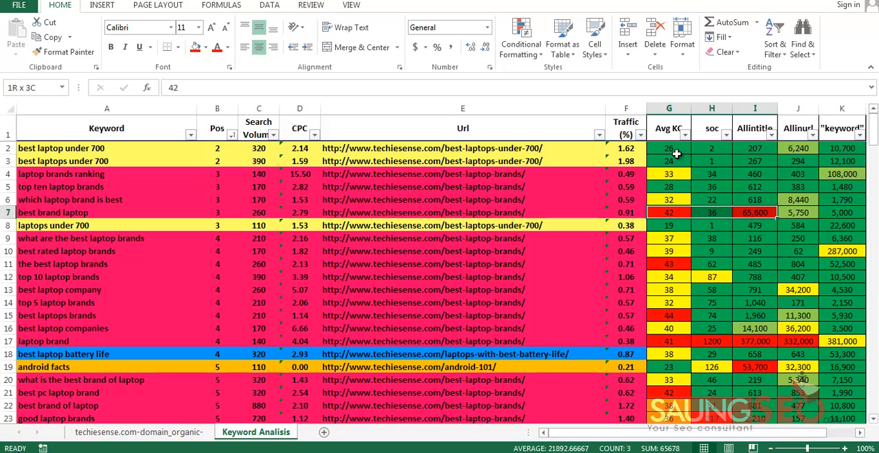
key(Right)
key(Right)
key(shift+Left)
key(shift+Left)
key(shift+Left)
key(shift+Left)
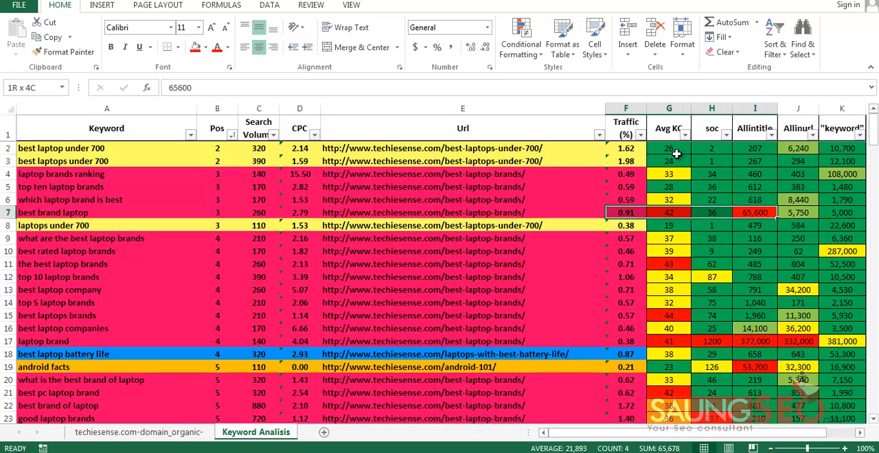
key(Home)
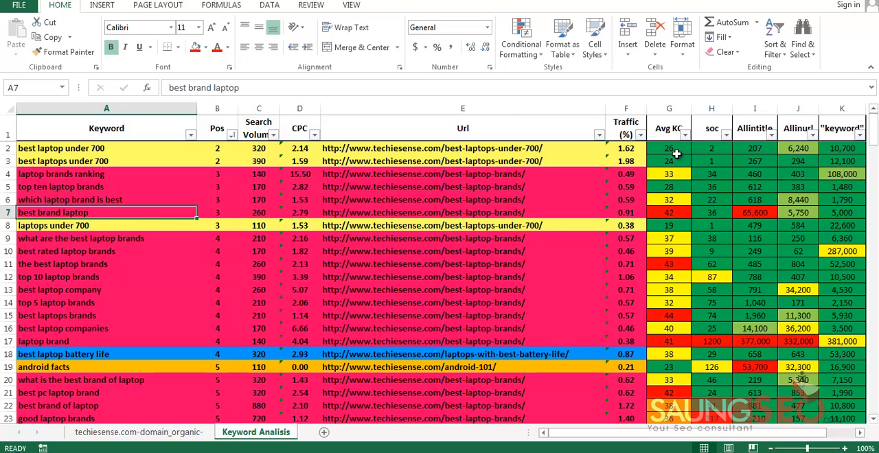
Highlight the Keyword to Url data of the block from "laptop brands ranking" to "laptop brand" in A4:E17
key(Down)
key(Up)
key(Up)
key(Up)
key(Up)
key(shift+Right)
key(shift+Right)
key(shift+Right)
key(shift+Right)
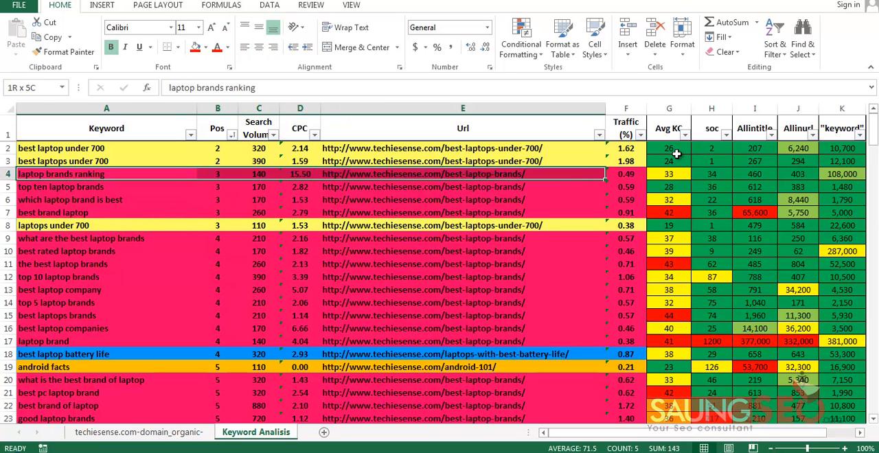
key(shift+Down)
key(shift+Down)
key(shift+Down)
key(shift+Down)
key(shift+Down)
key(shift+Down)
key(shift+Down)
key(shift+Down)
key(shift+Down)
key(shift+Down)
key(shift+Down)
key(shift+Down)
key(shift+Down)
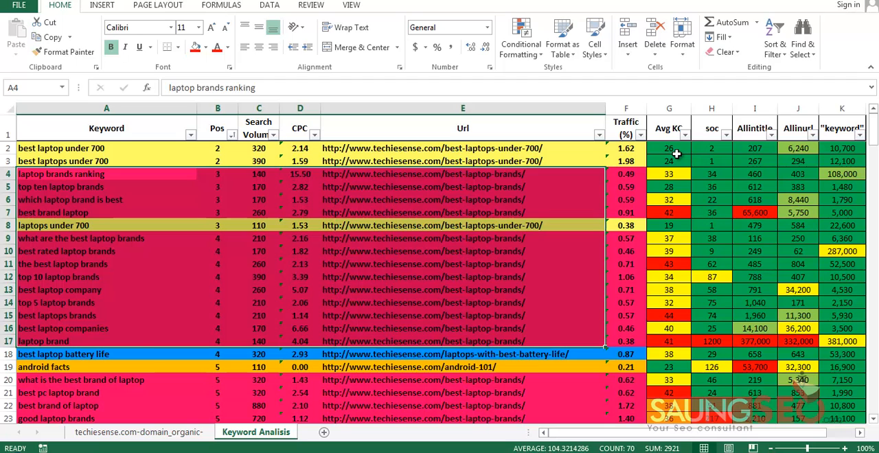
Return to "laptops under 700" in row 8 and highlight its Avg KC to "keyword" values in G8:K8
key(Down)
key(Down)
key(Down)
key(Down)
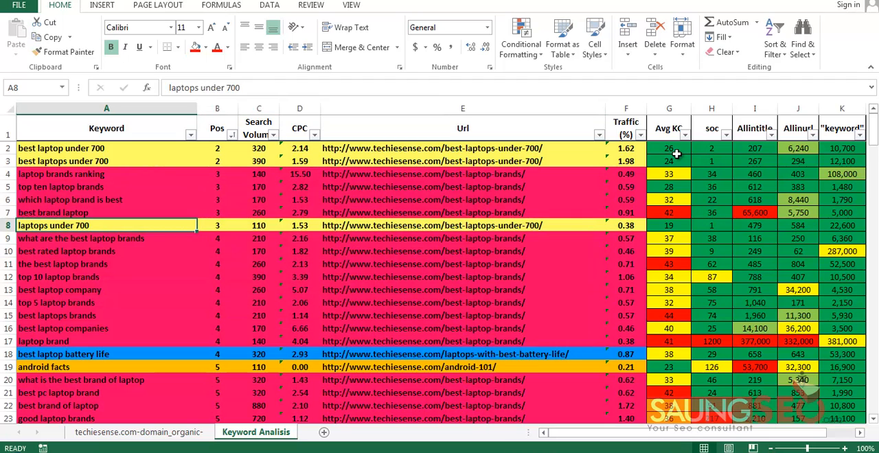
key(Right)
key(Right)
key(Right)
key(Right)
key(Right)
key(Right)
key(shift+Right)
key(shift+Right)
key(shift+Right)
key(shift+Right)
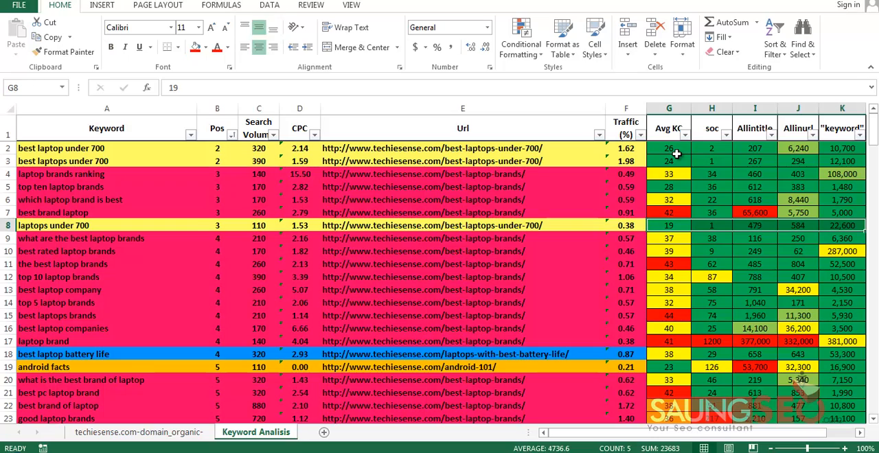
Check the Pos value in B8 and look through the lower-ranked keywords further down the sheet
key(Left)
key(Left)
key(Left)
key(Left)
key(Left)
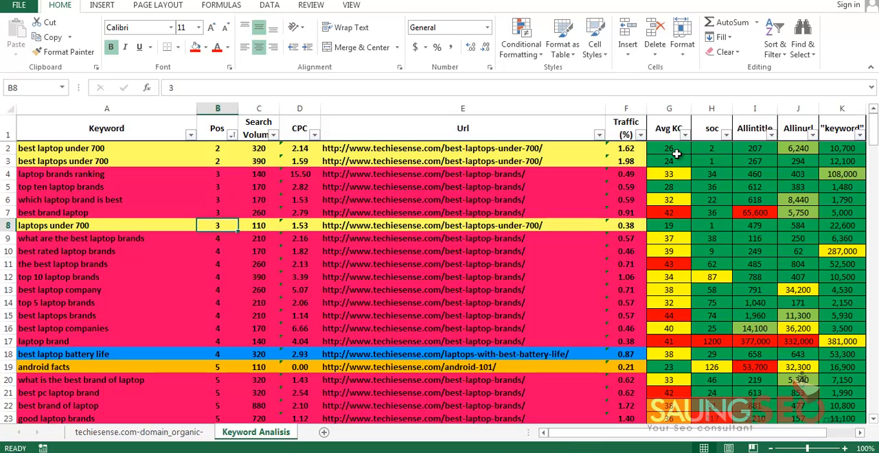
scroll(677, 154, down, 6)
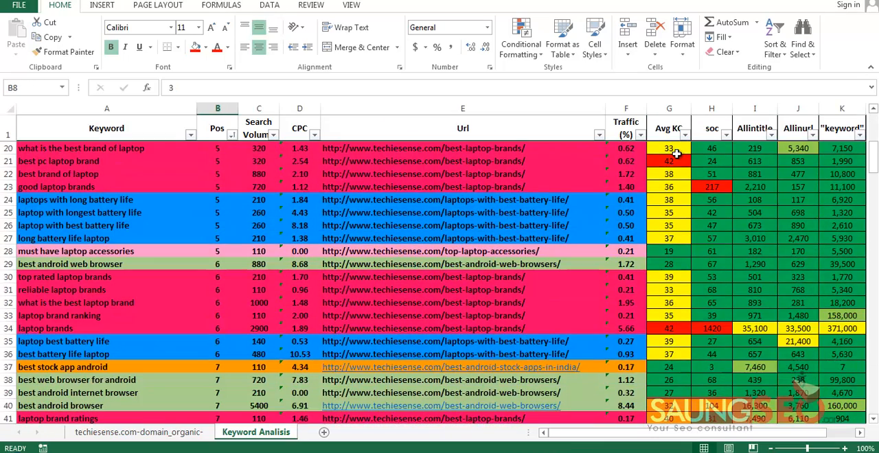
scroll(676, 154, up, 2)
scroll(677, 154, up, 1)
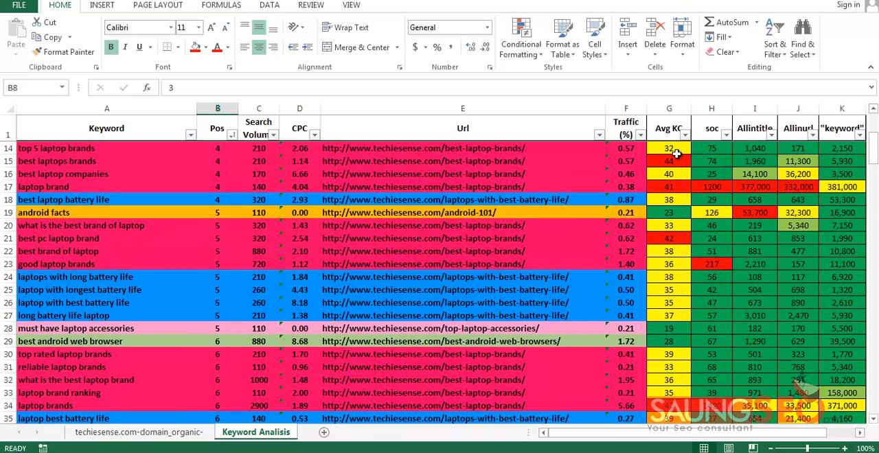
scroll(677, 154, up, 4)
Highlight the best-laptop-brands Urls in E4:E7, followed by the keywords in A4:A17
click(460, 174)
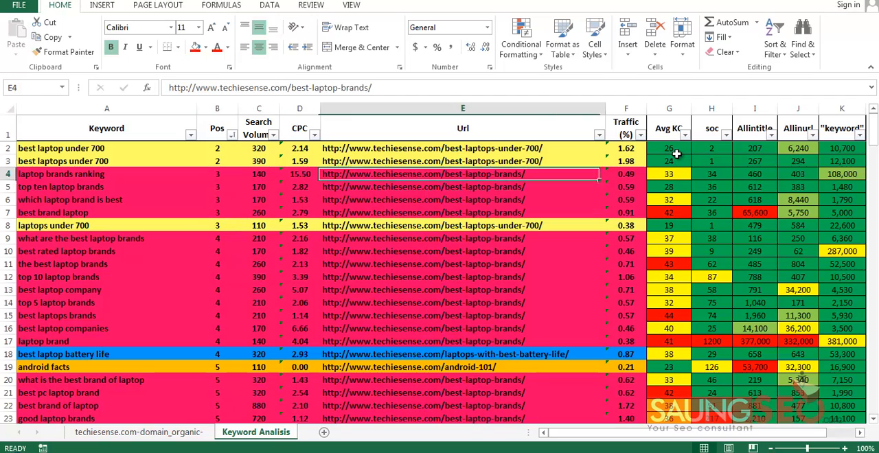
key(shift+Down)
key(shift+Down)
key(shift+Down)
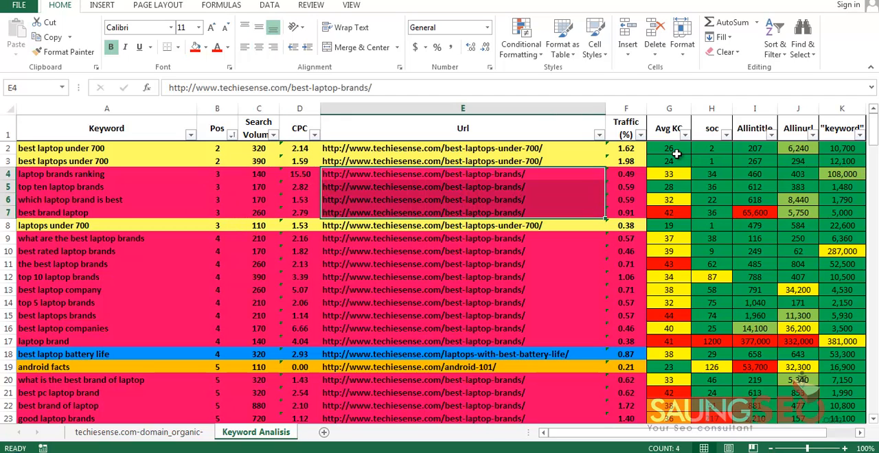
key(Home)
key(shift+Down)
key(shift+Down)
key(shift+Down)
key(shift+Down)
key(shift+Down)
key(shift+Down)
key(shift+Down)
key(shift+Down)
key(shift+Down)
key(shift+Down)
key(shift+Down)
key(shift+Down)
key(shift+Down)
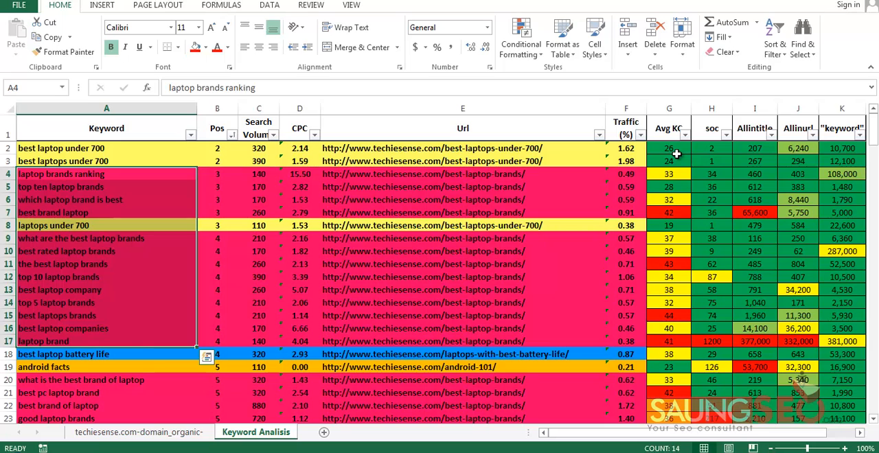
Switch to the Notepad notes and review the Scraping and Analisa Keyword steps with their tools
key(alt+Tab)
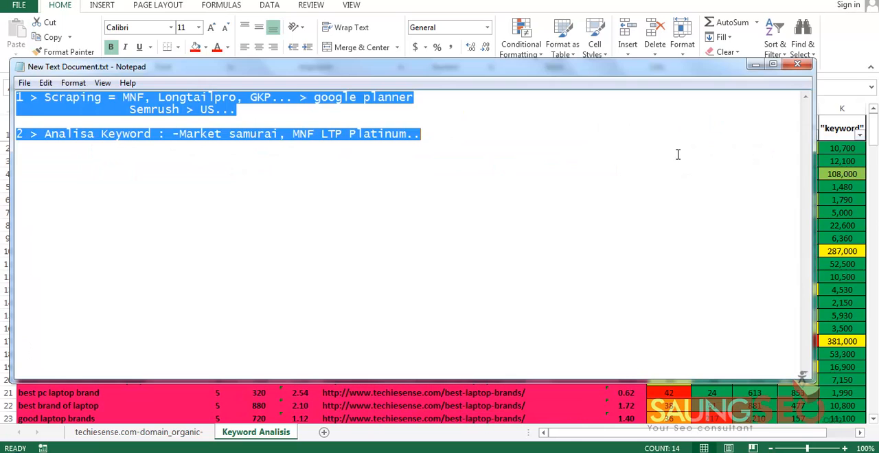
drag(45, 97, 101, 98)
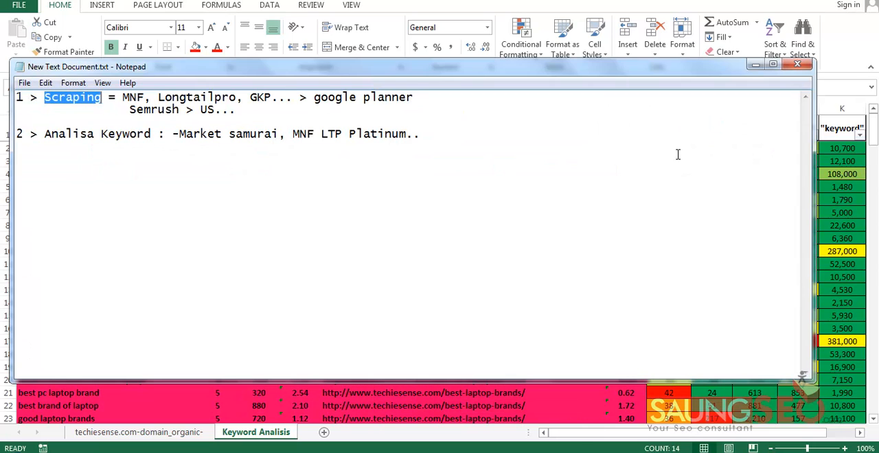
drag(45, 134, 406, 134)
click(158, 134)
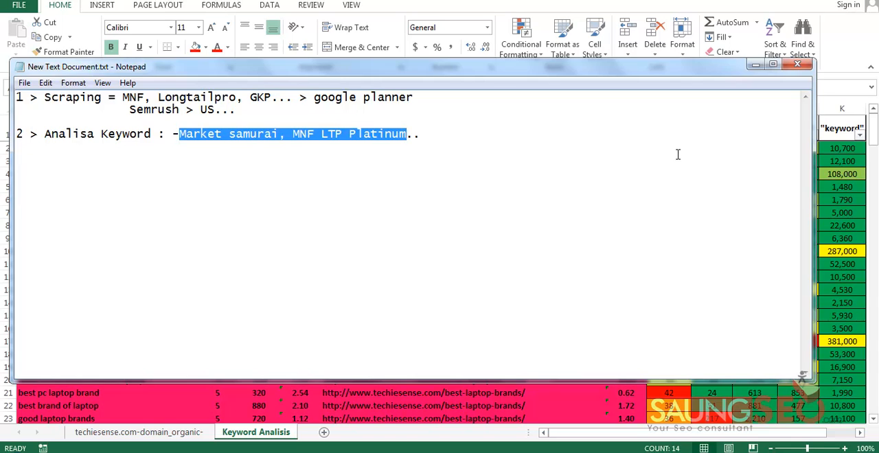
click(59, 97)
drag(237, 109, 16, 98)
click(237, 110)
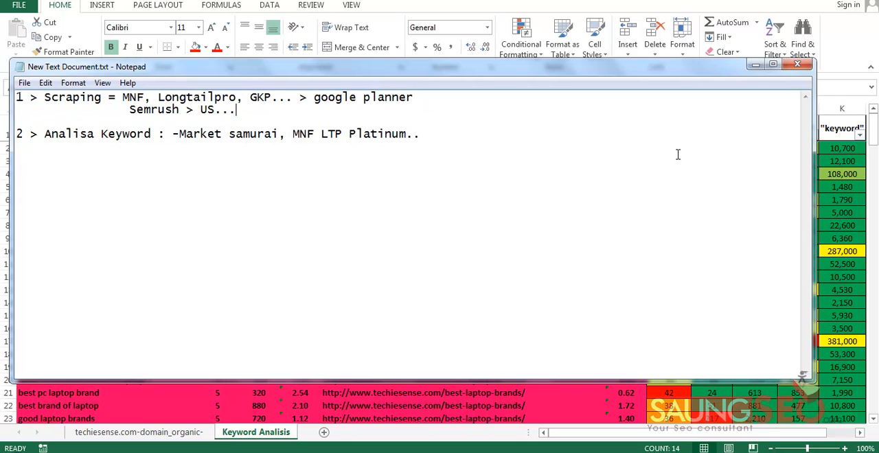
Delete the trailing dots after "US" in the Semrush line and minimise the notes, leaving the file open
key(BackSpace)
key(BackSpace)
key(BackSpace)
key(BackSpace)
text(S)
click(797, 64)
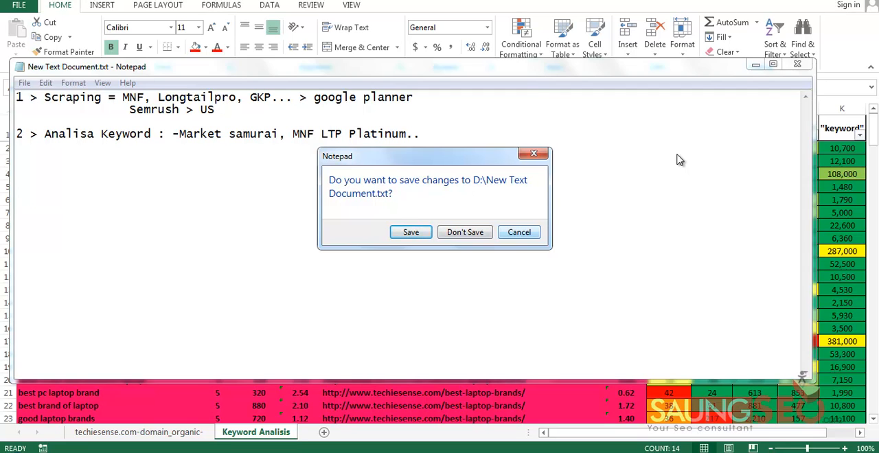
click(519, 232)
click(756, 64)
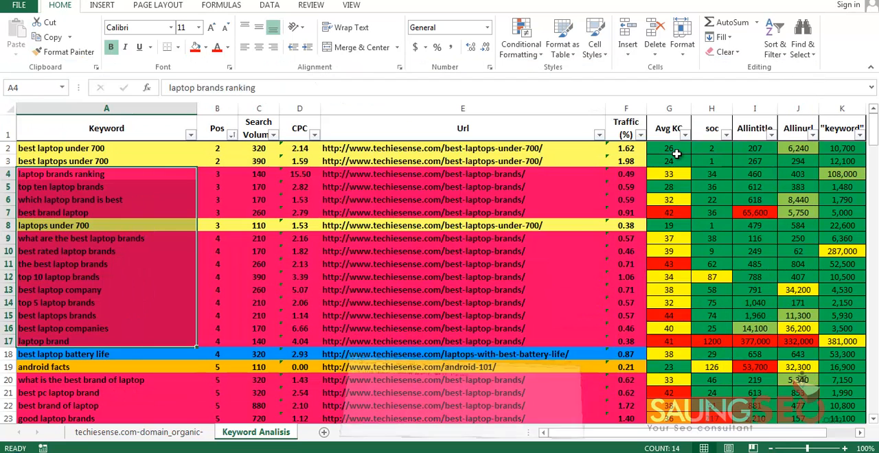